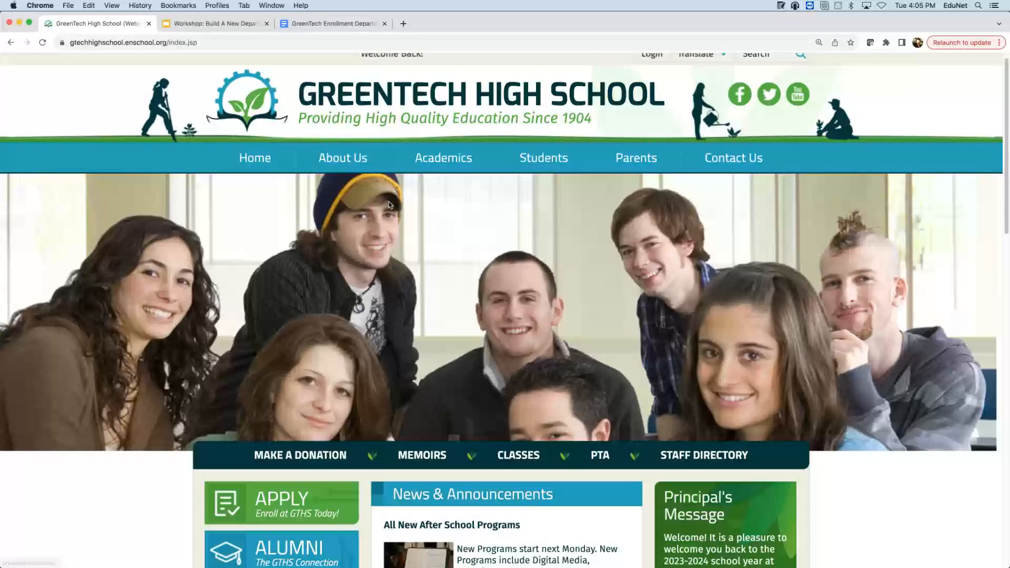
# - Open the Music Department page and scroll through its programs, staff, documents and band photo
pyautogui.scroll(-3, 367, 272)
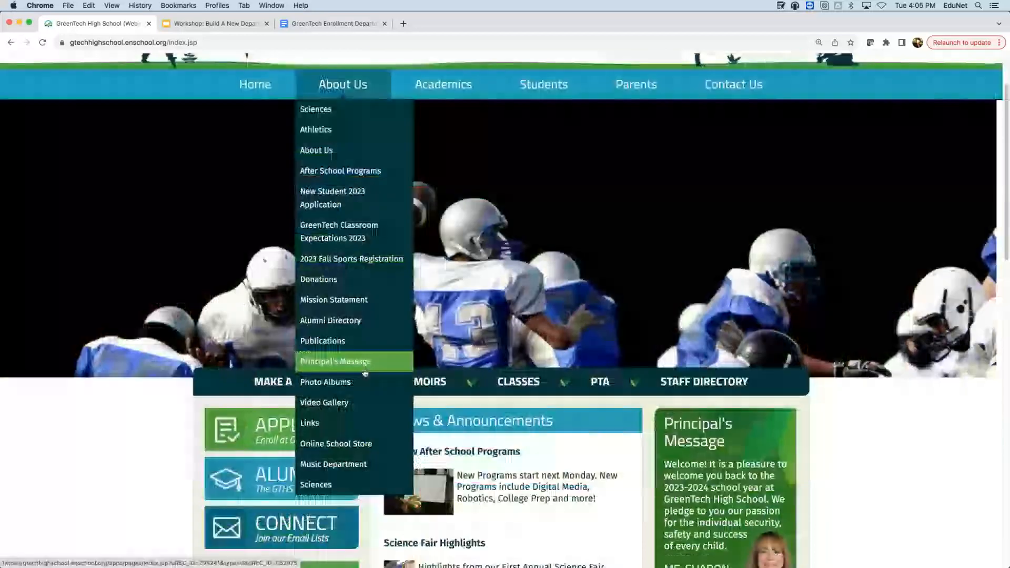
pyautogui.click(357, 464)
pyautogui.click(1007, 300)
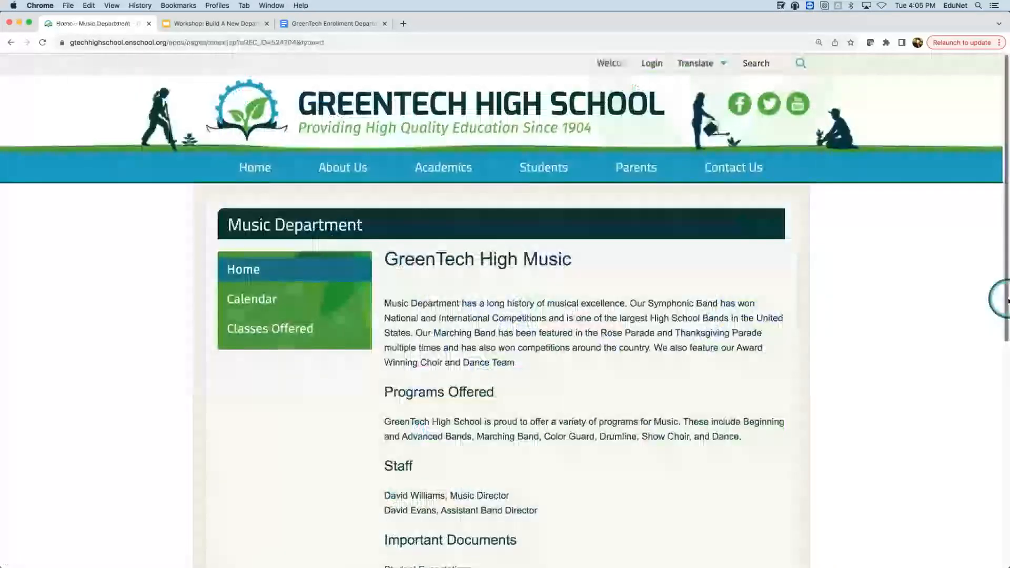
pyautogui.scroll(-1, 940, 256)
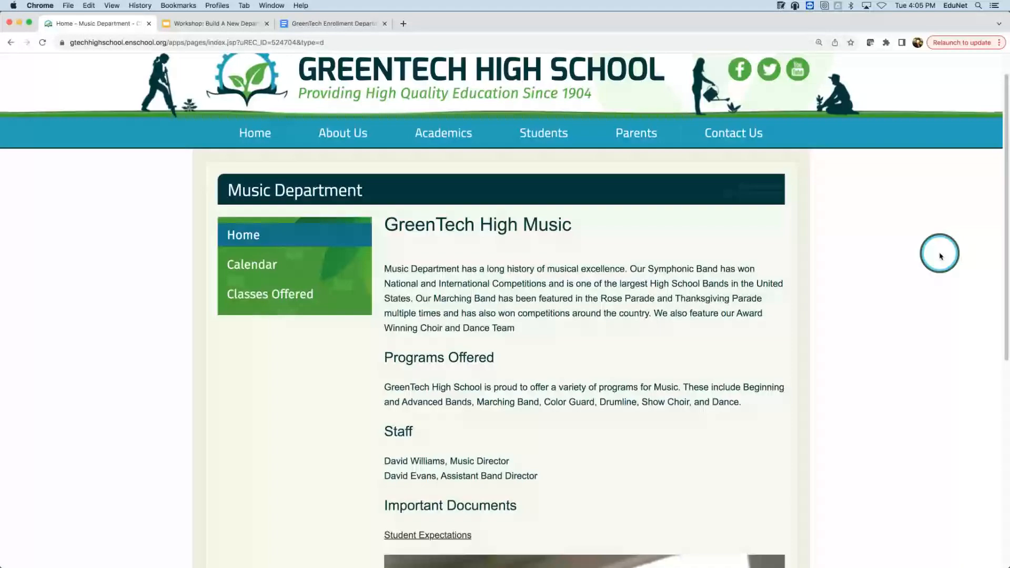
pyautogui.scroll(-3, 941, 256)
pyautogui.scroll(1, 940, 256)
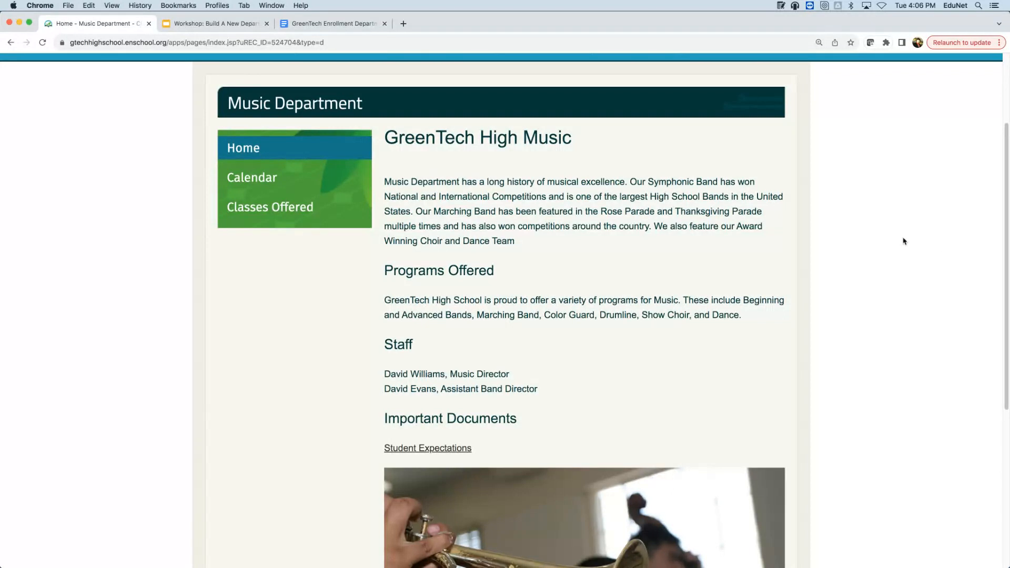
pyautogui.scroll(-1, 904, 241)
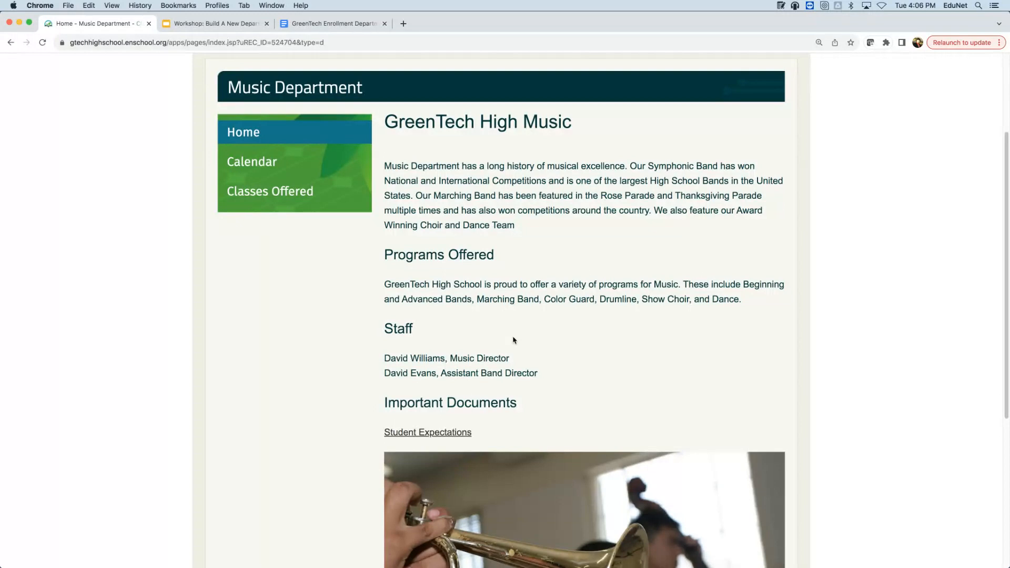
pyautogui.scroll(-10, 1005, 320)
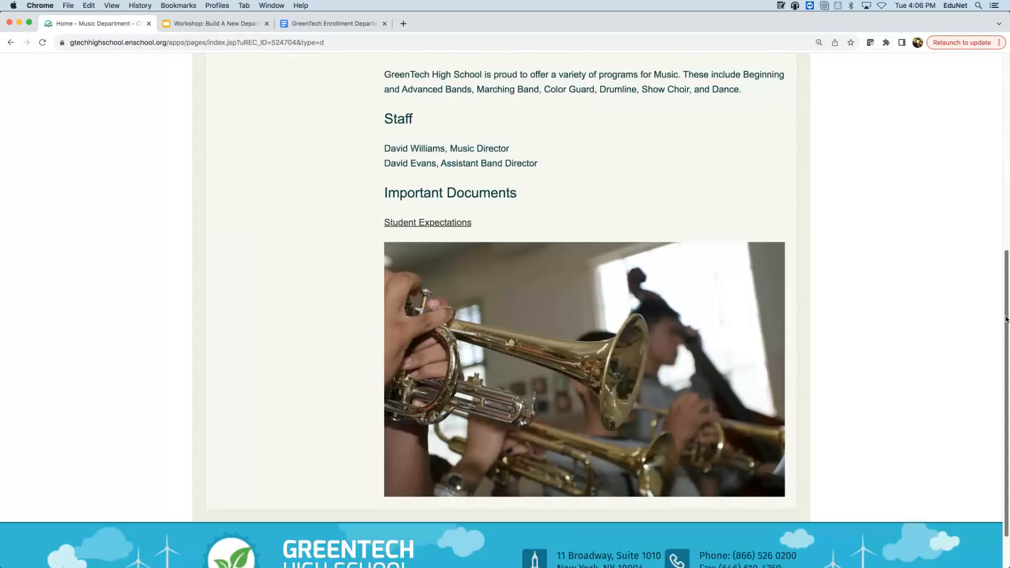
pyautogui.scroll(8, 952, 335)
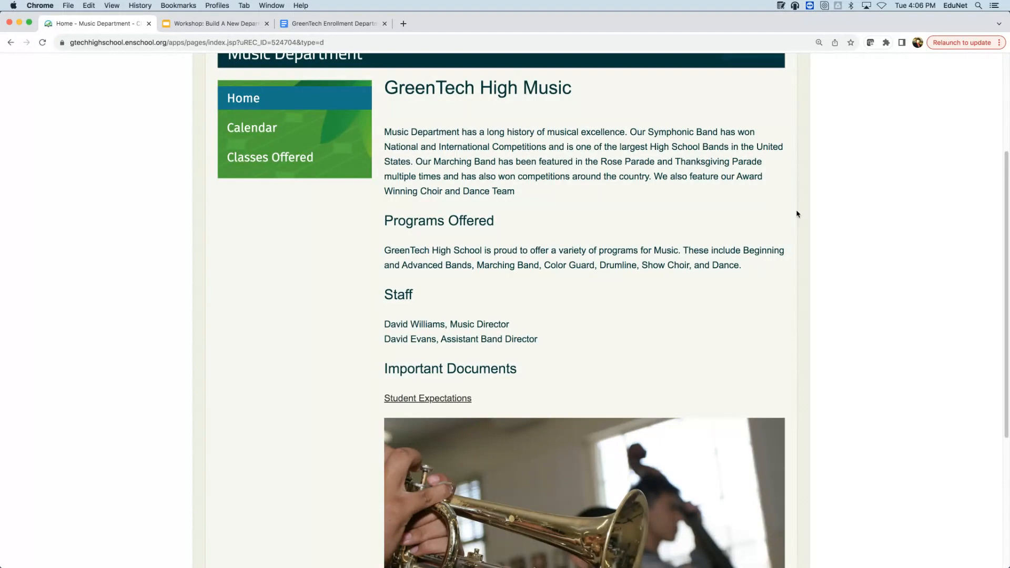
# - Show the Music Department calendar listing Drumline Auditions and the Winter Concert
pyautogui.click(266, 128)
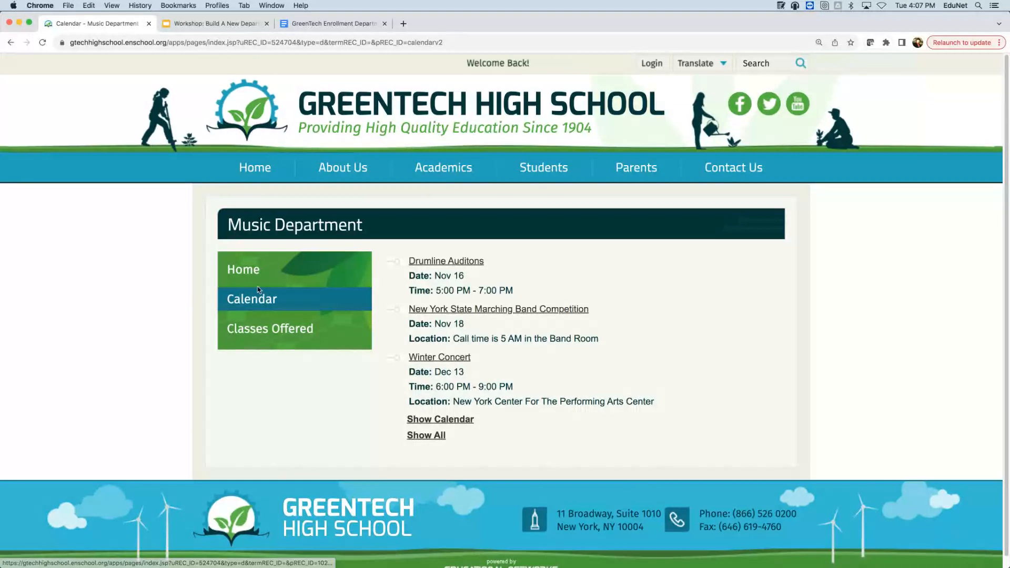
# - Review the Classes Offered course-and-semester table and student photo, then head back to the school home page
pyautogui.click(264, 326)
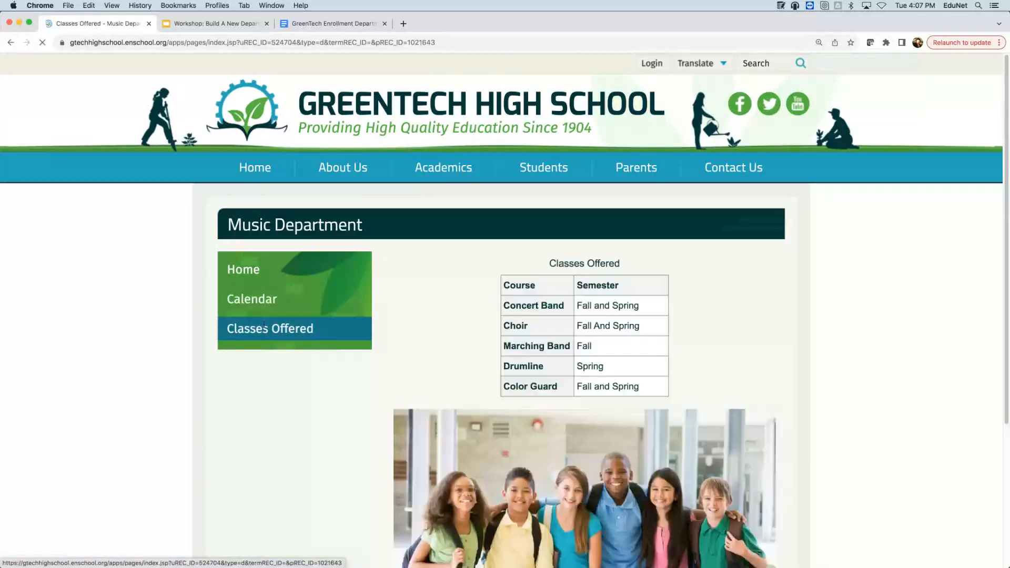
pyautogui.scroll(-1, 88, 243)
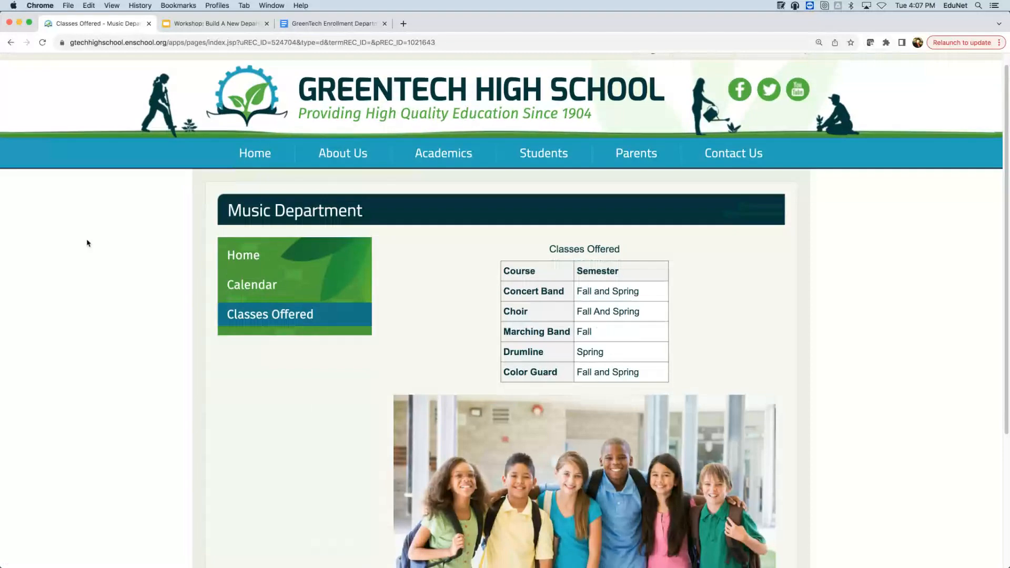
pyautogui.scroll(-2, 88, 243)
pyautogui.scroll(-3, 88, 243)
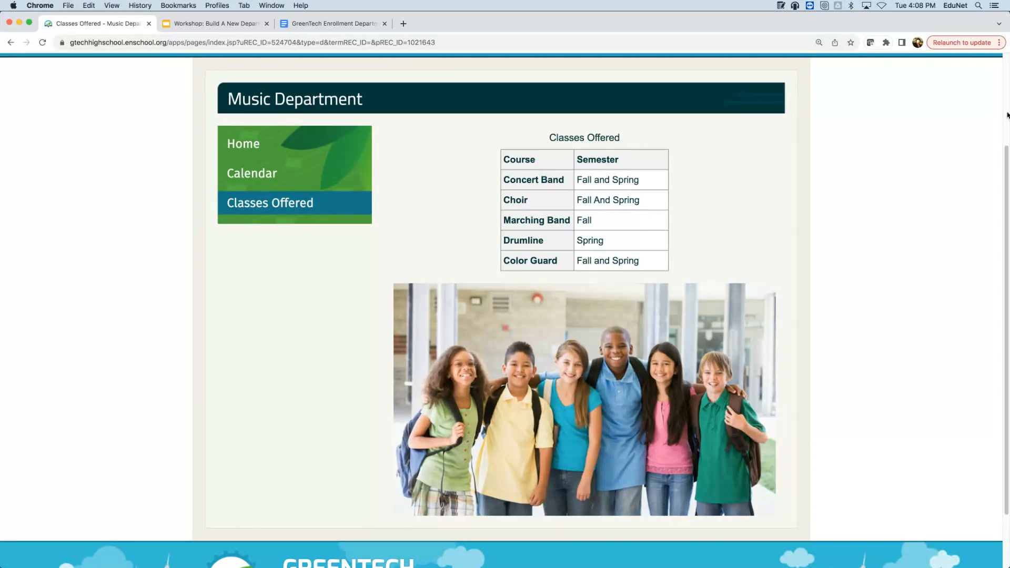
pyautogui.scroll(2, 948, 210)
pyautogui.scroll(-2, 948, 209)
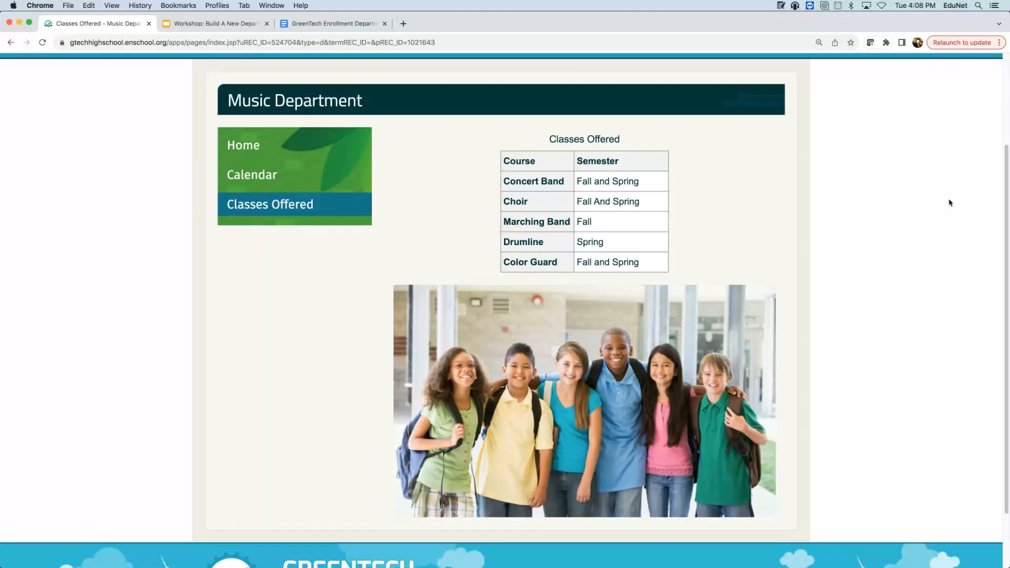
pyautogui.scroll(3, 949, 202)
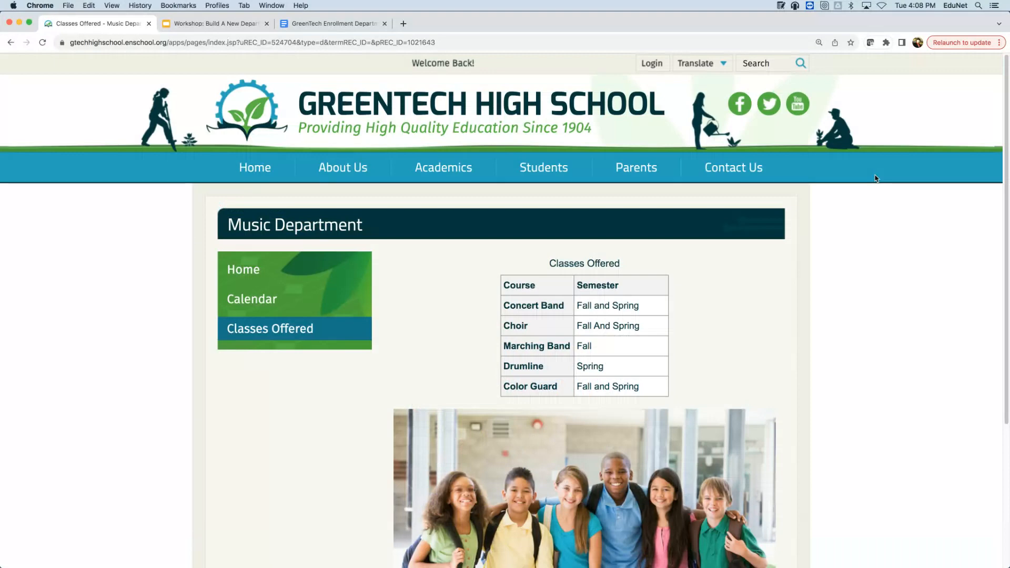
pyautogui.click(243, 182)
# - Return to the GreenTech High School home page and bring up the login dialog
pyautogui.click(249, 170)
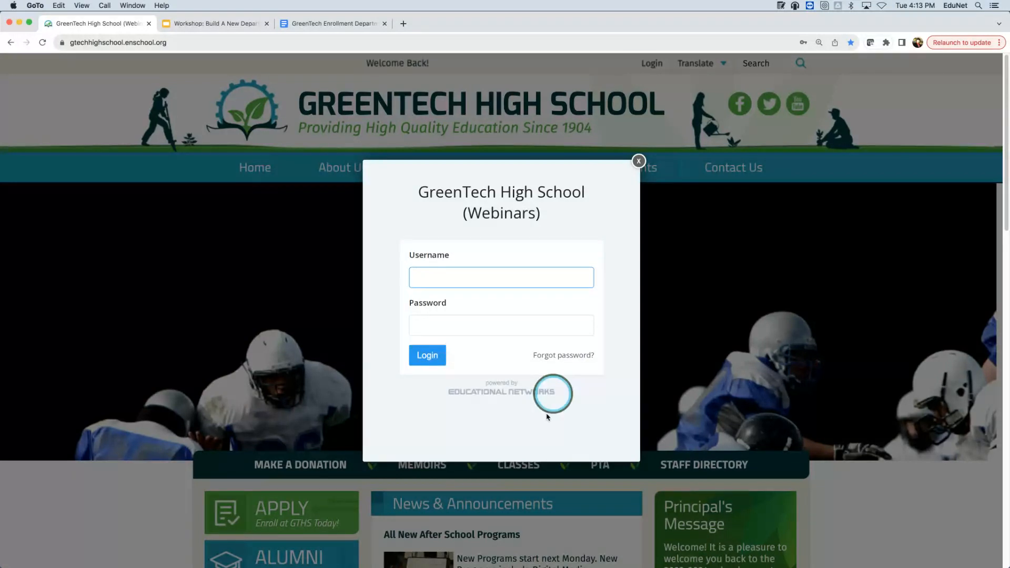
# - Log in as administrator using the account saved in Chrome's password list
pyautogui.click(514, 289)
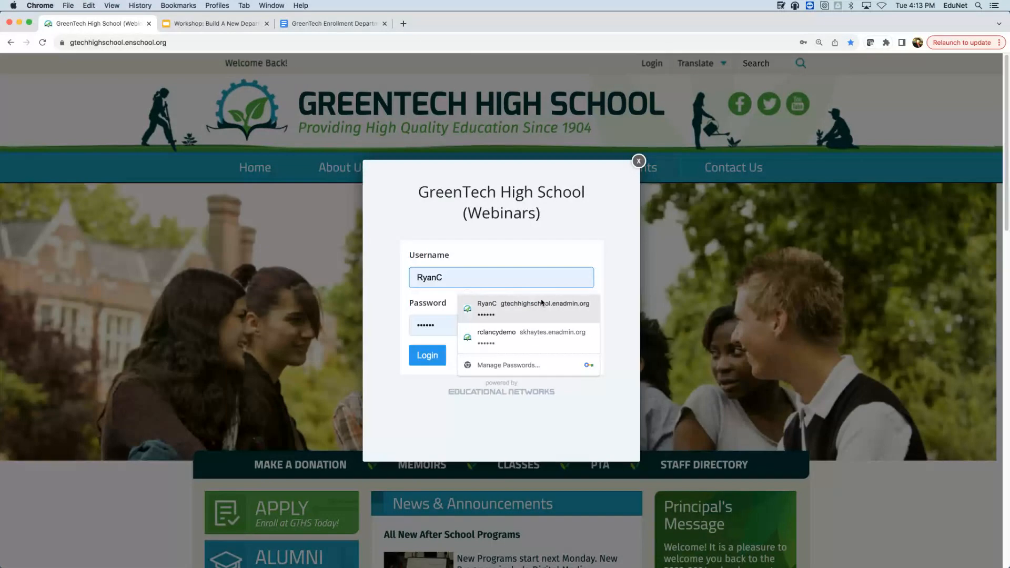
pyautogui.click(542, 304)
pyautogui.click(427, 354)
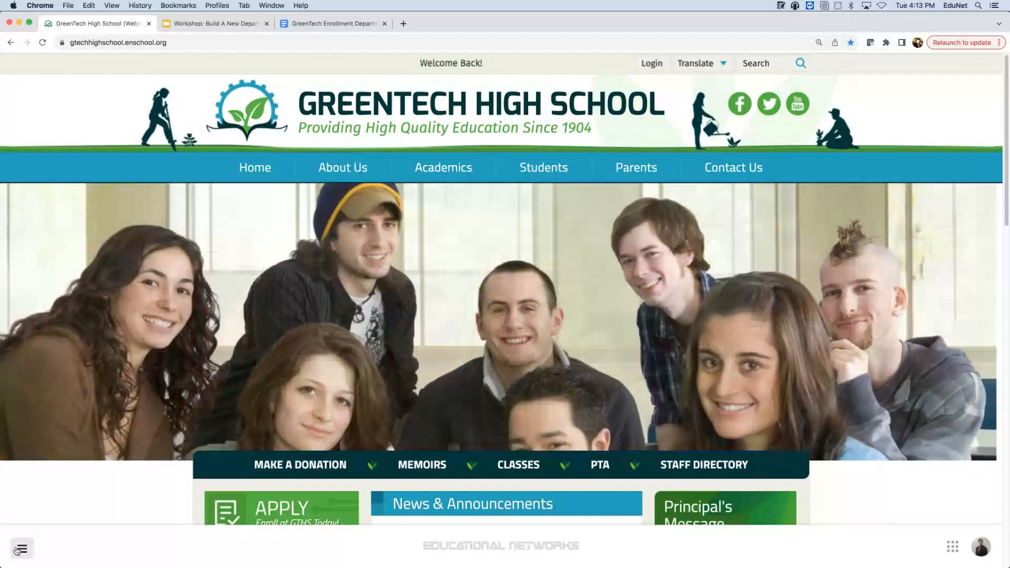
# - Go to Sections > Educational Support Departments from the admin menu
pyautogui.click(17, 549)
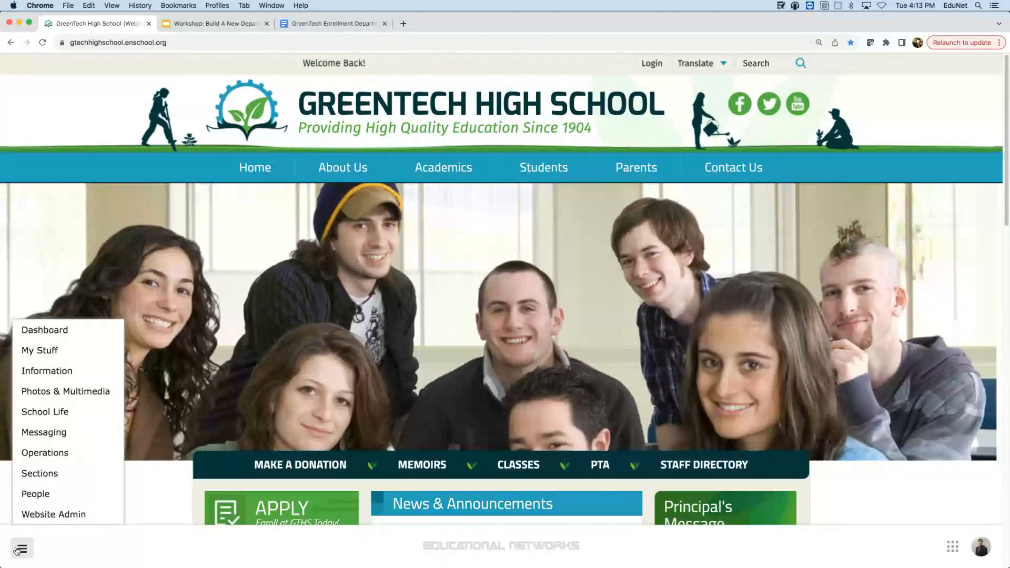
pyautogui.moveTo(47, 492)
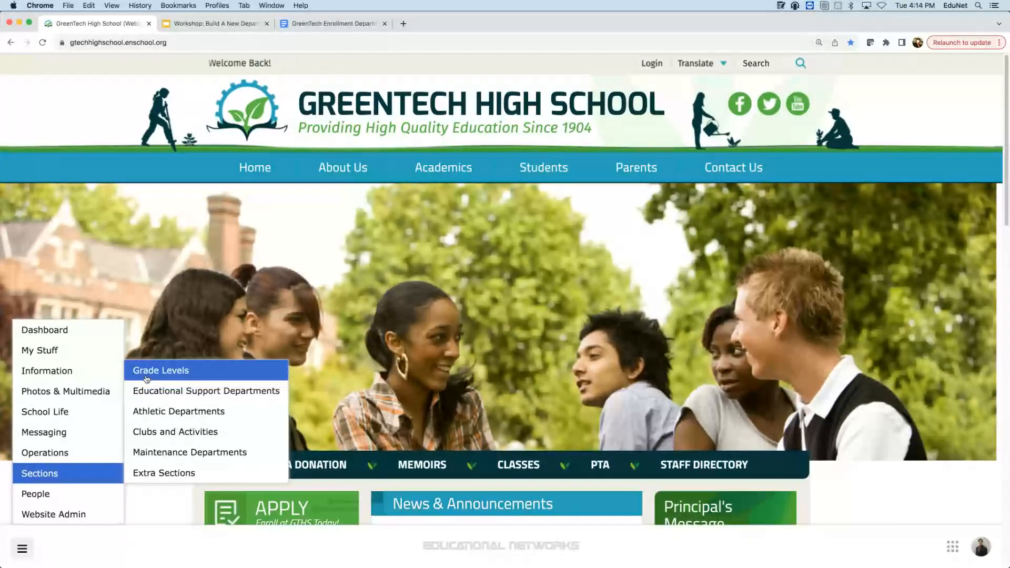
pyautogui.click(161, 396)
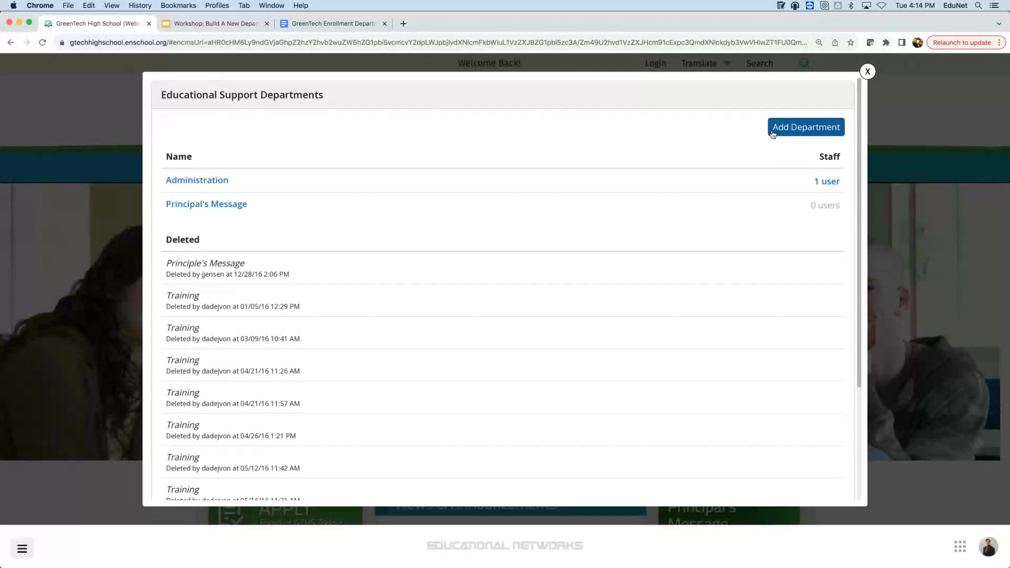
# - Add a department named 'Enrollment' and save it
pyautogui.click(810, 131)
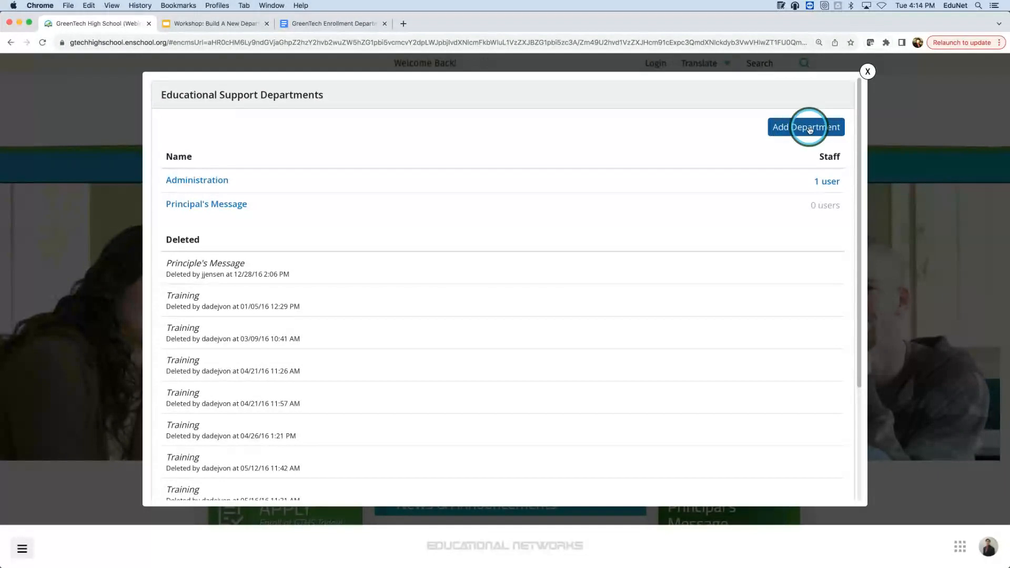
pyautogui.click(498, 149)
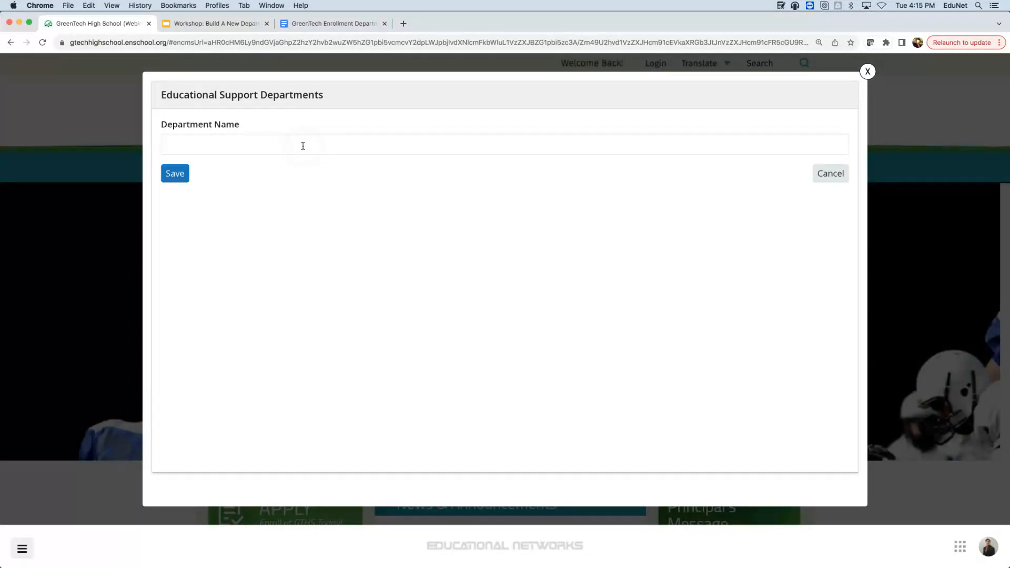
pyautogui.click(271, 147)
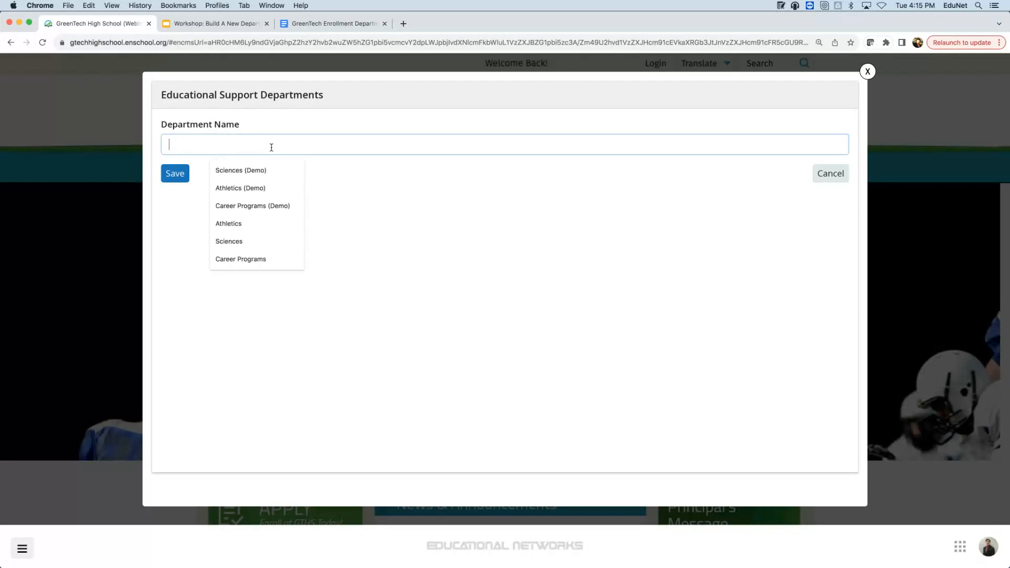
pyautogui.write('Enroll')
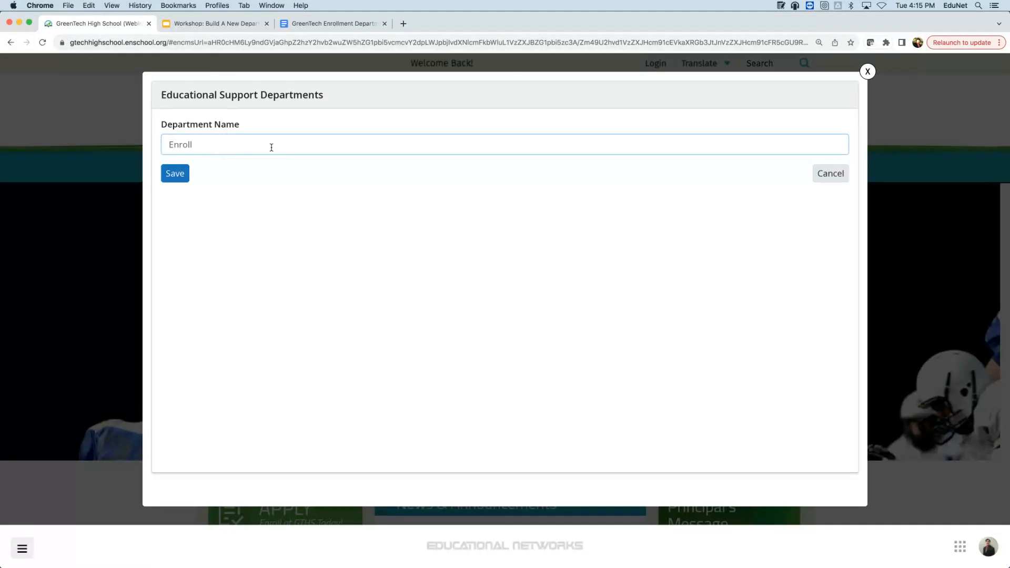
pyautogui.write('ment')
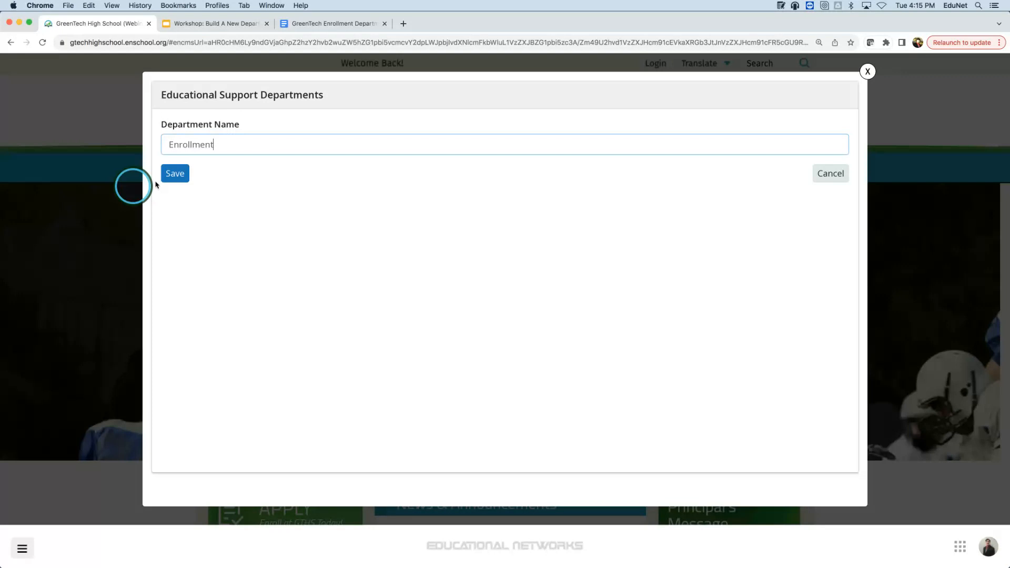
pyautogui.click(187, 173)
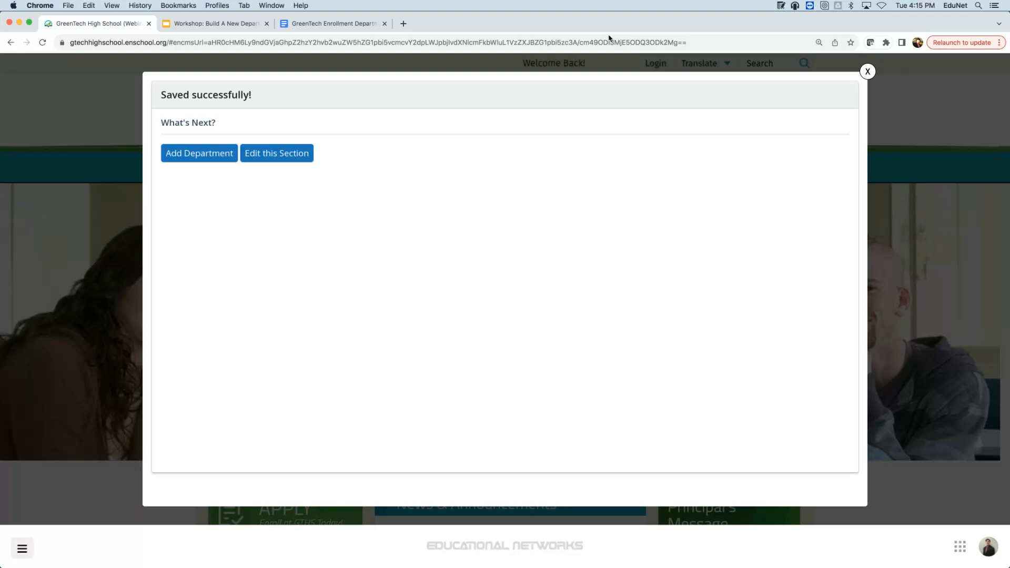
pyautogui.click(871, 41)
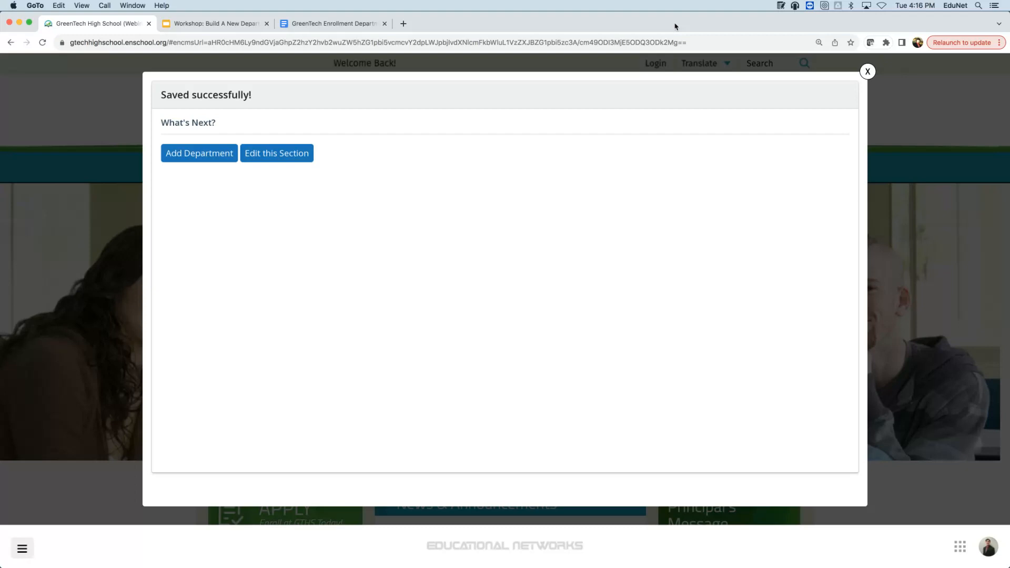
# - Bring the browser back to the front and open the site administration menu
pyautogui.click(26, 545)
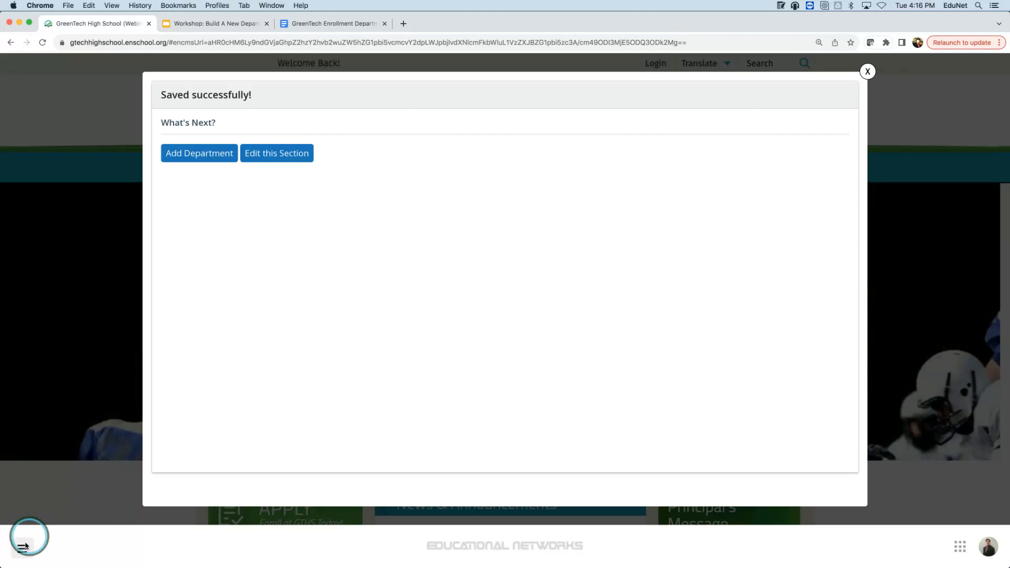
pyautogui.click(25, 546)
pyautogui.moveTo(71, 476)
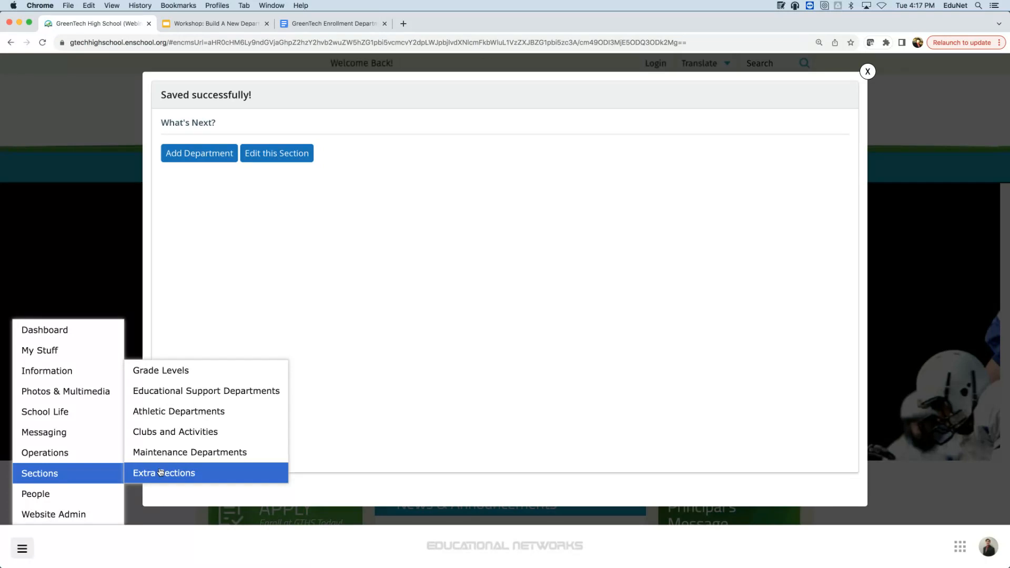
pyautogui.click(990, 108)
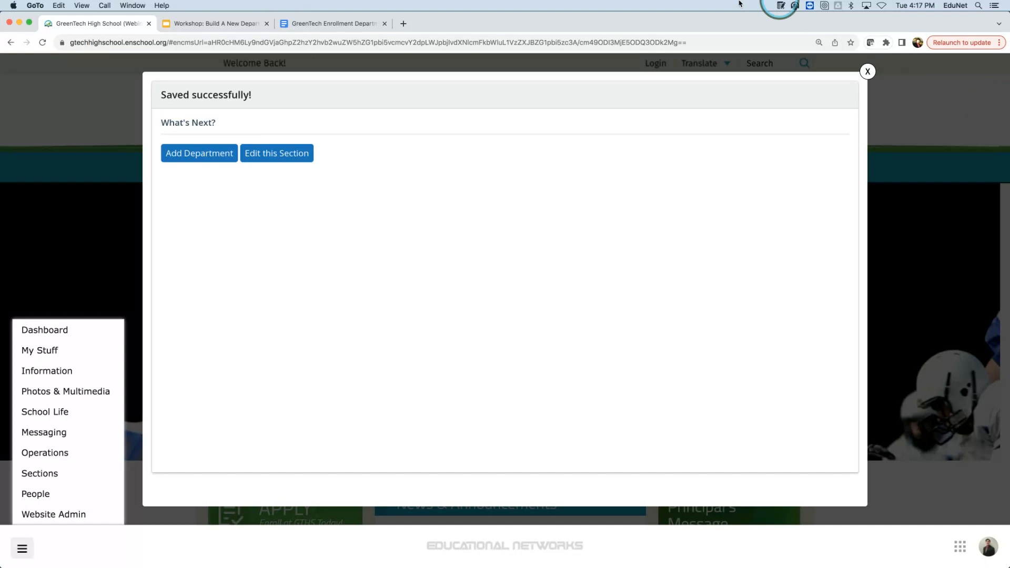
pyautogui.click(41, 106)
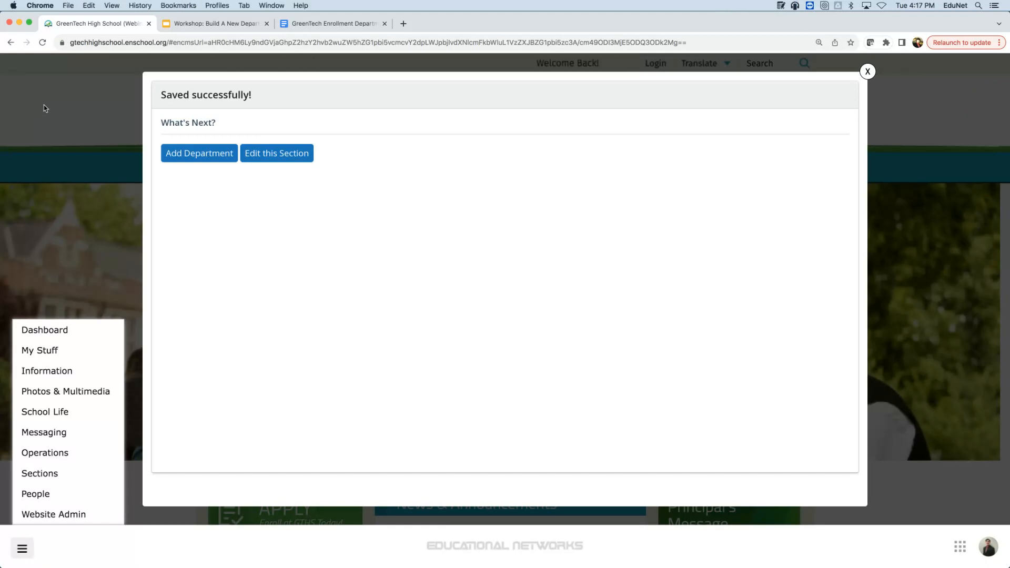
pyautogui.click(331, 183)
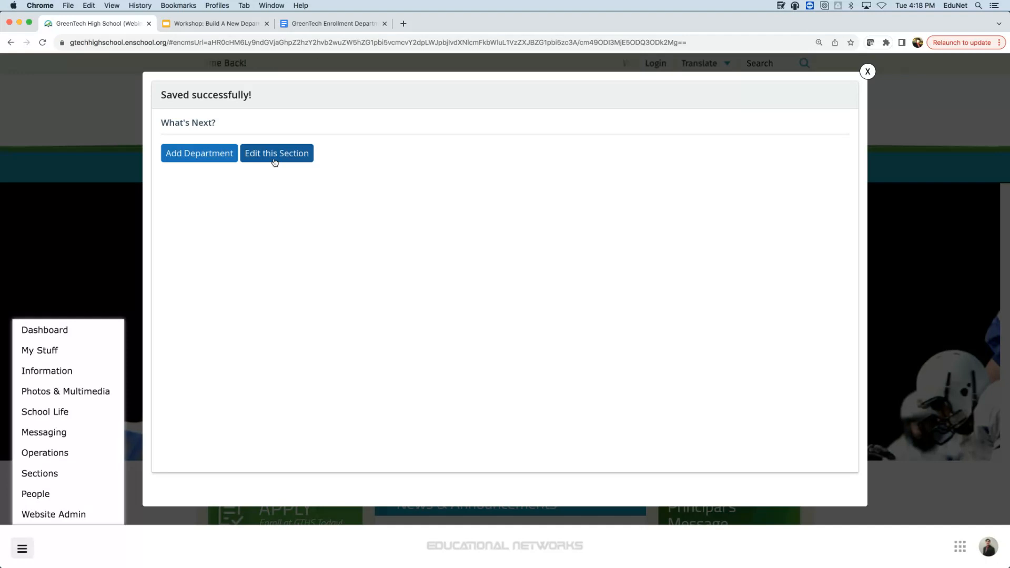
pyautogui.moveTo(100, 494)
pyautogui.click(138, 447)
# - Open the Enrollment entry from the Educational Support Departments list
pyautogui.moveTo(72, 480)
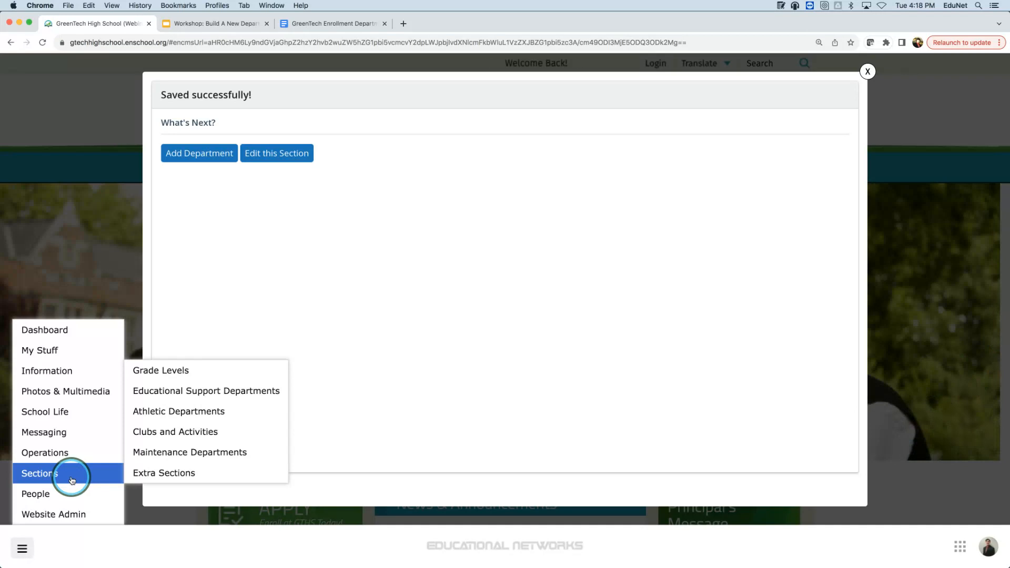
pyautogui.click(216, 394)
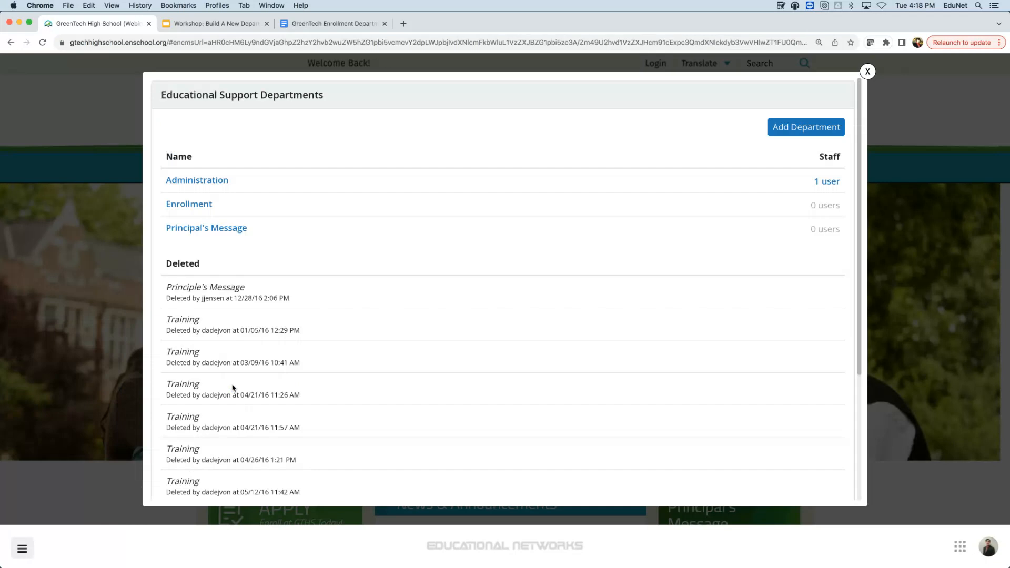
pyautogui.click(209, 205)
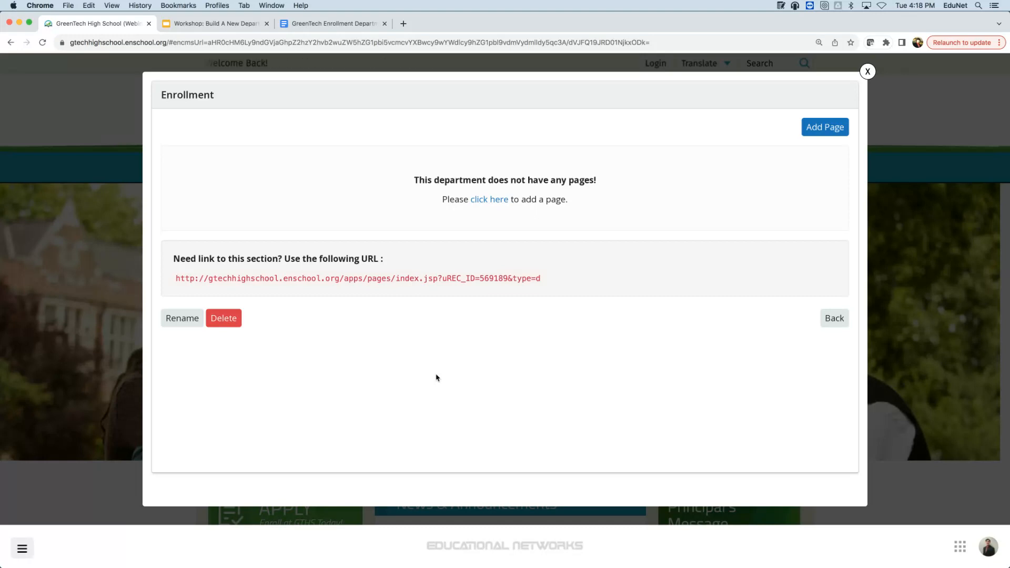
pyautogui.click(596, 12)
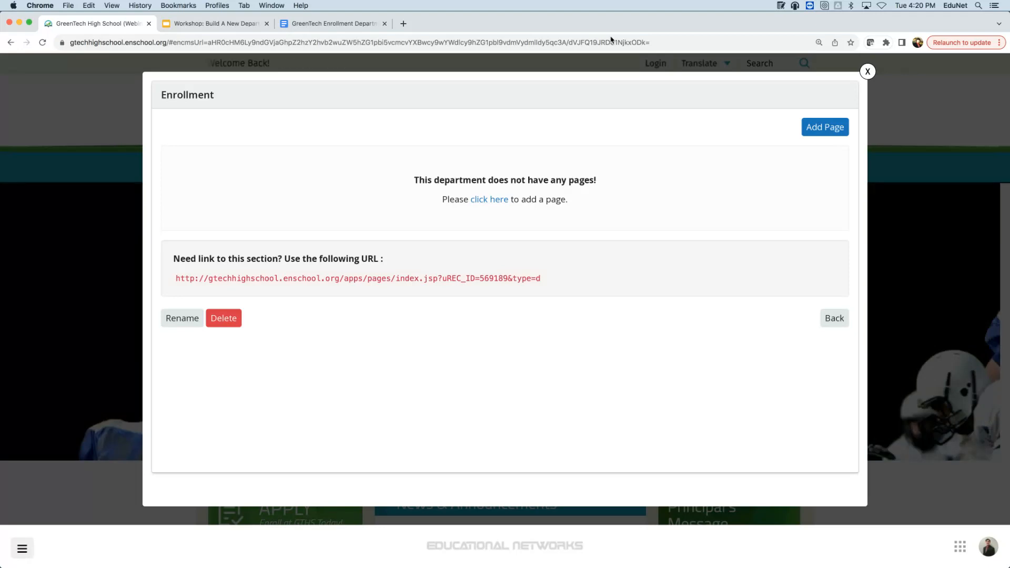
pyautogui.click(782, 179)
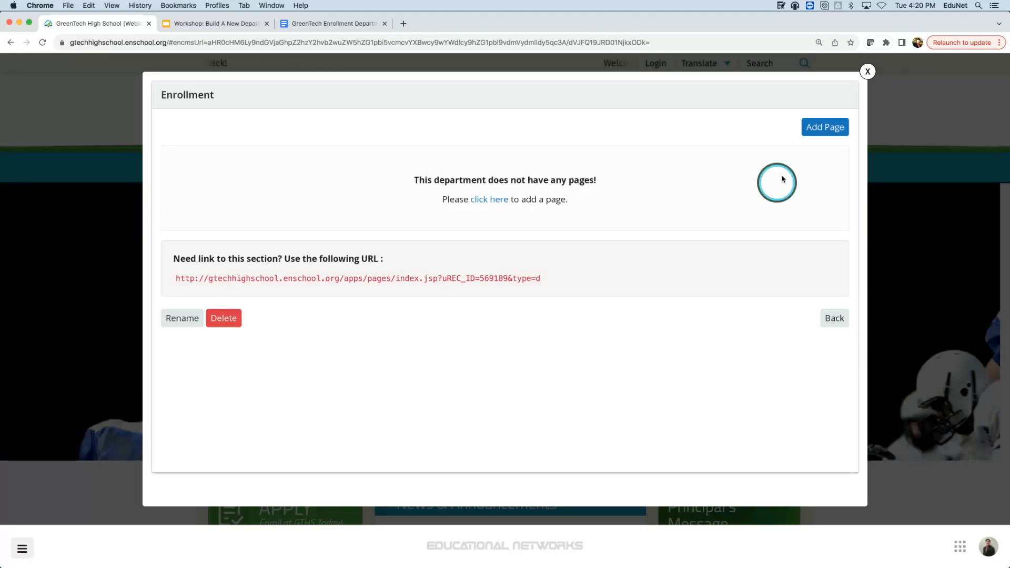
# - Create an 'Other' type page titled 'Home' in the Enrollment department
pyautogui.click(826, 128)
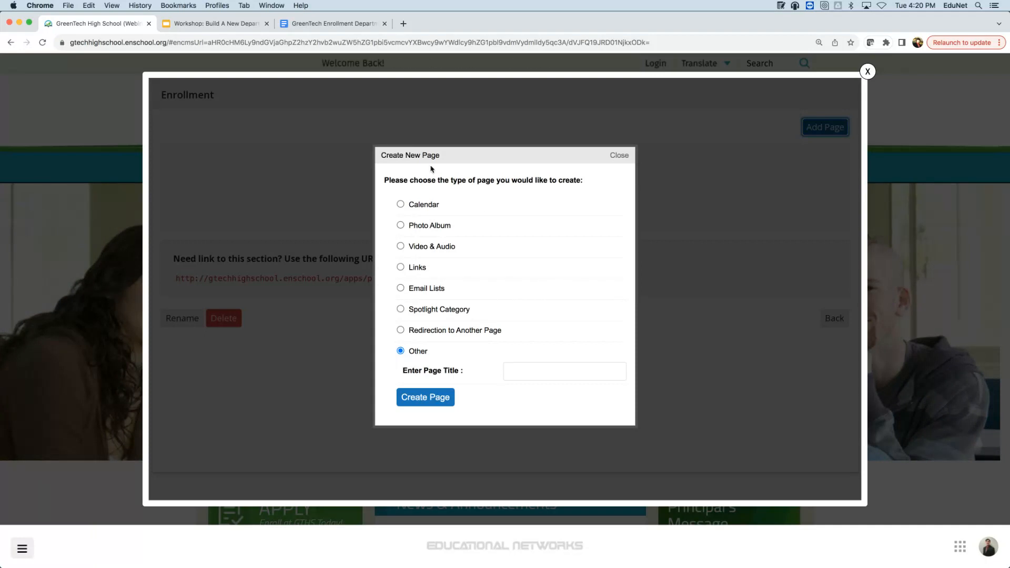
pyautogui.click(465, 295)
pyautogui.click(425, 345)
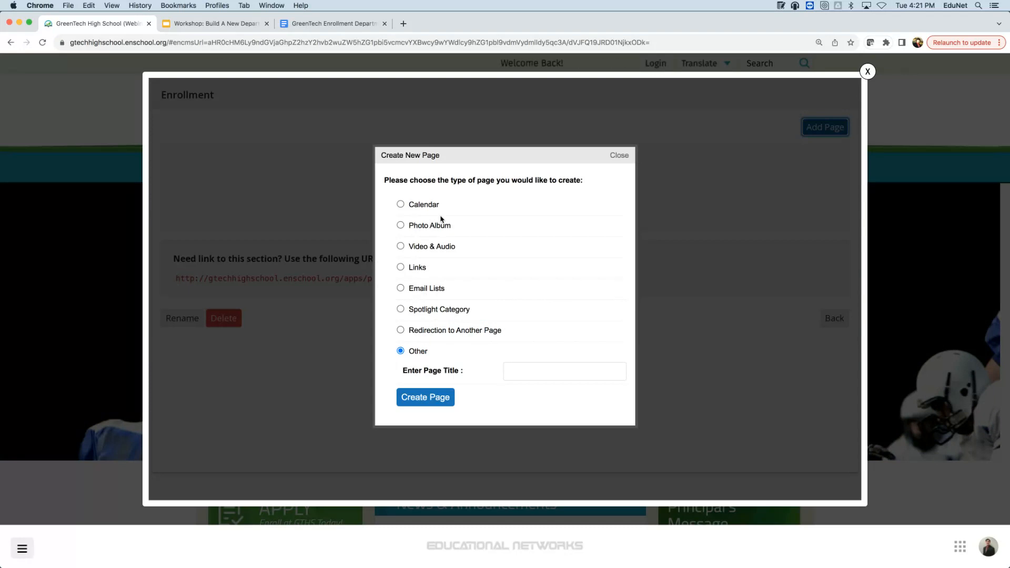
pyautogui.click(532, 367)
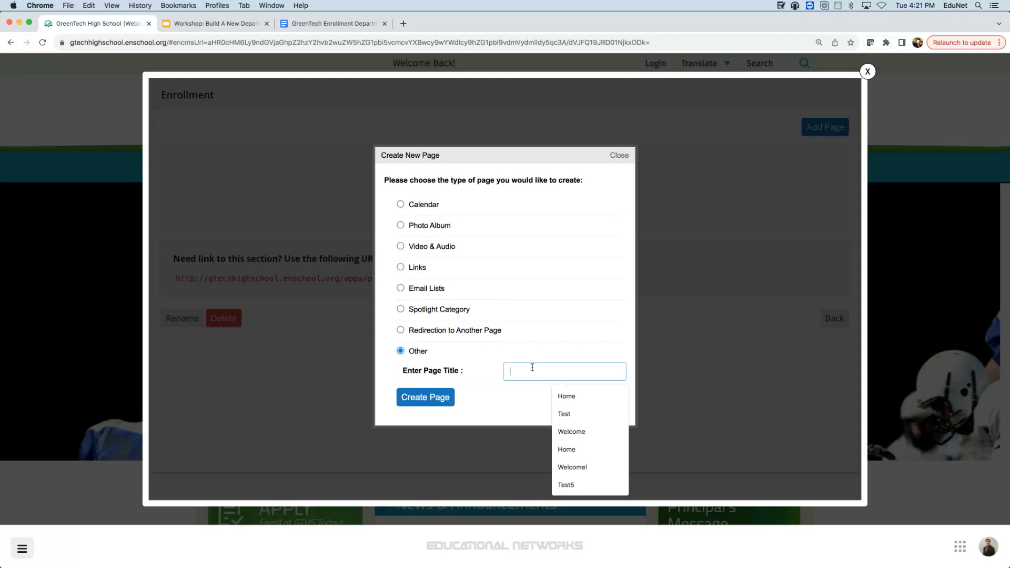
pyautogui.write('Ho')
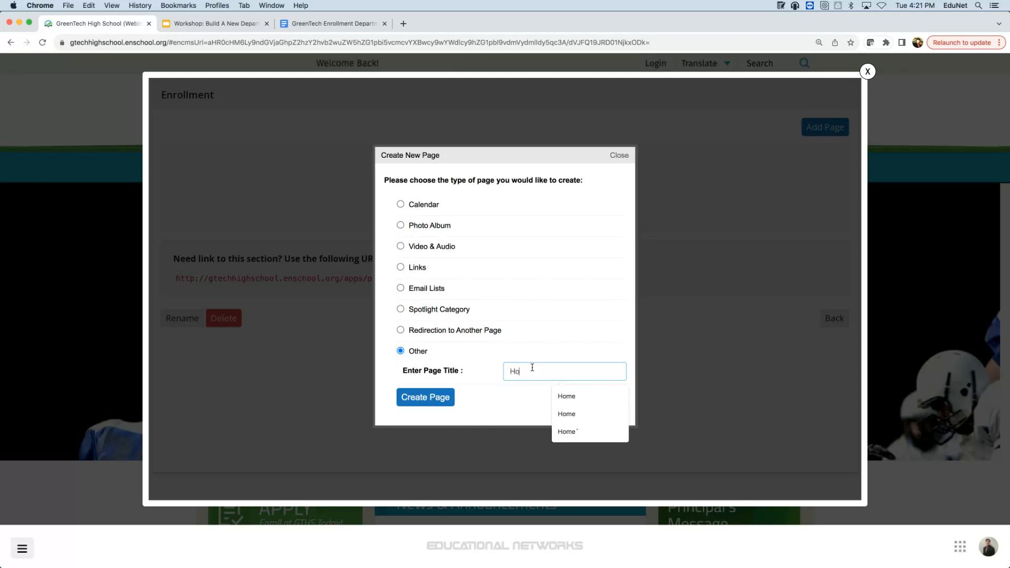
pyautogui.write('me')
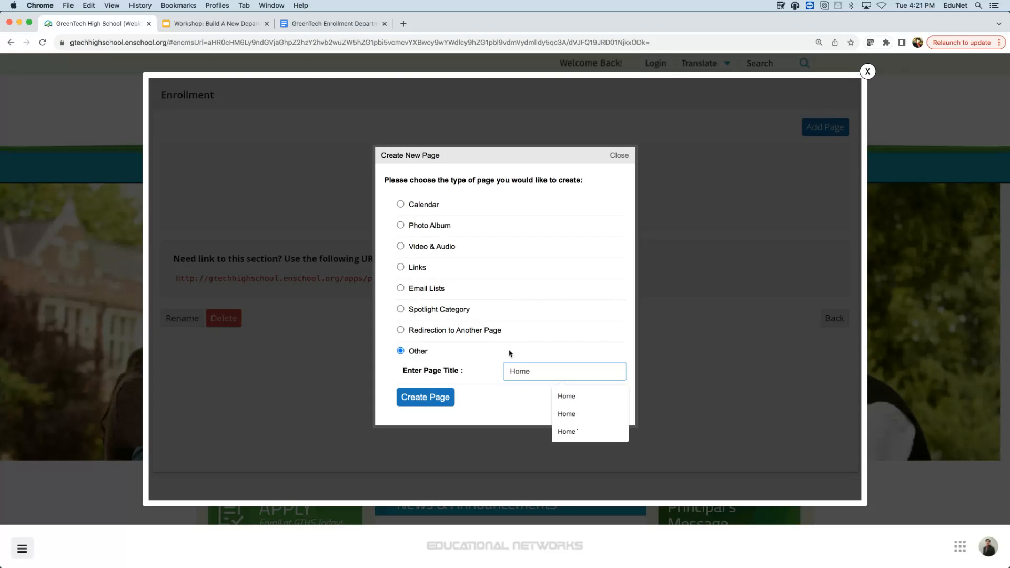
pyautogui.click(433, 402)
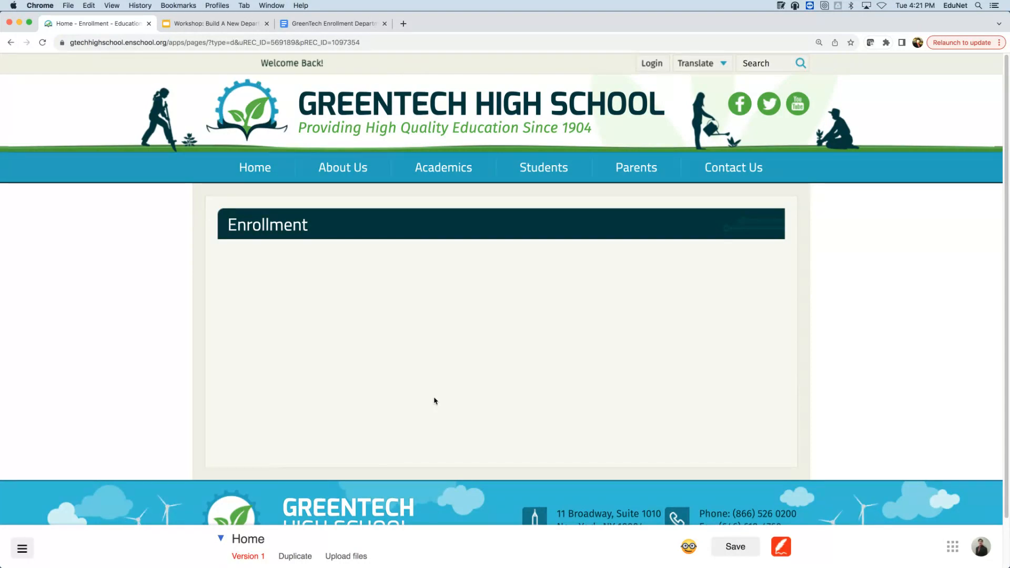
# - Switch from the empty Enrollment page to the GreenTech Enrollment Department document
pyautogui.click(614, 36)
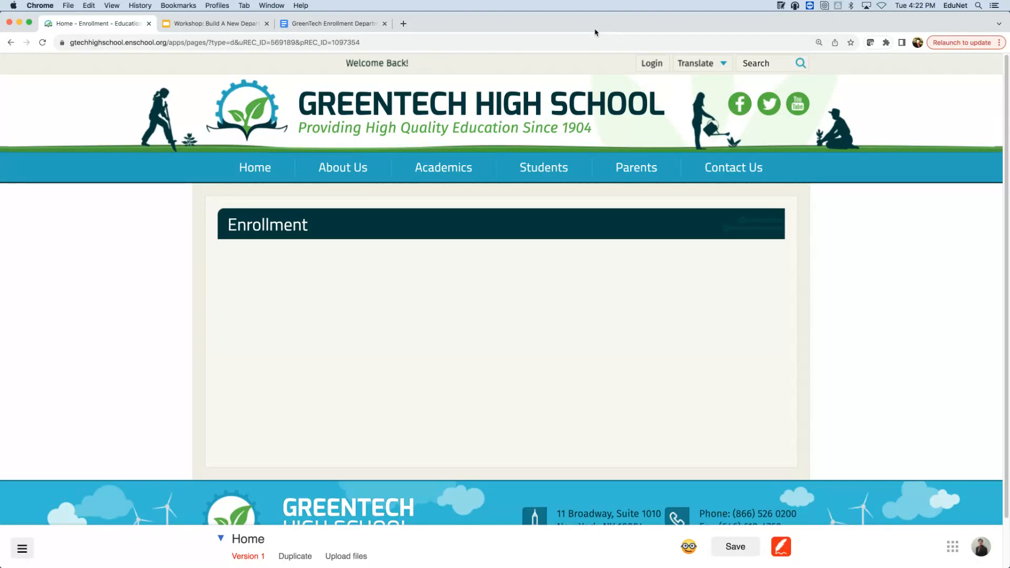
pyautogui.click(305, 25)
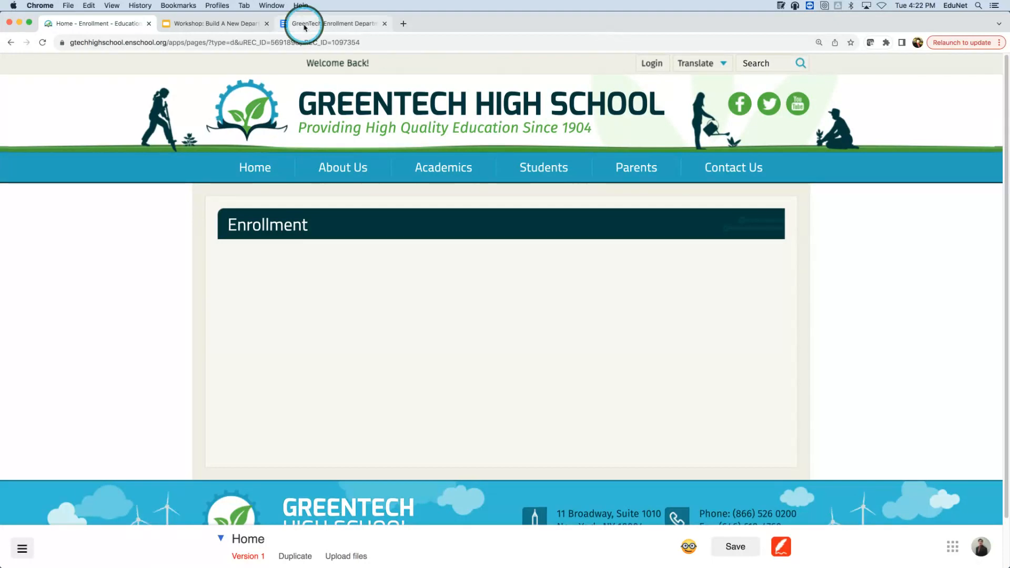
pyautogui.click(305, 27)
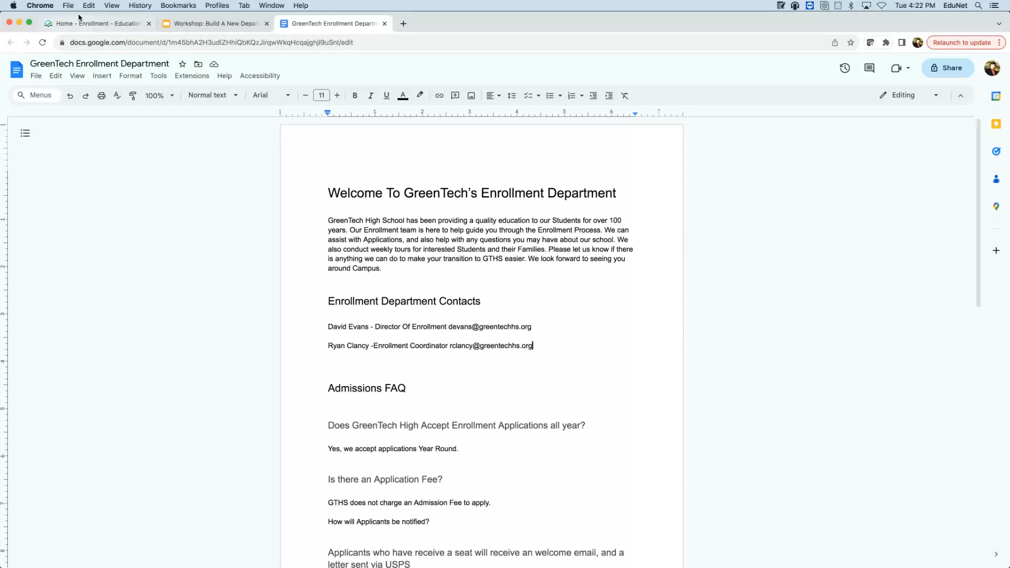
pyautogui.click(103, 26)
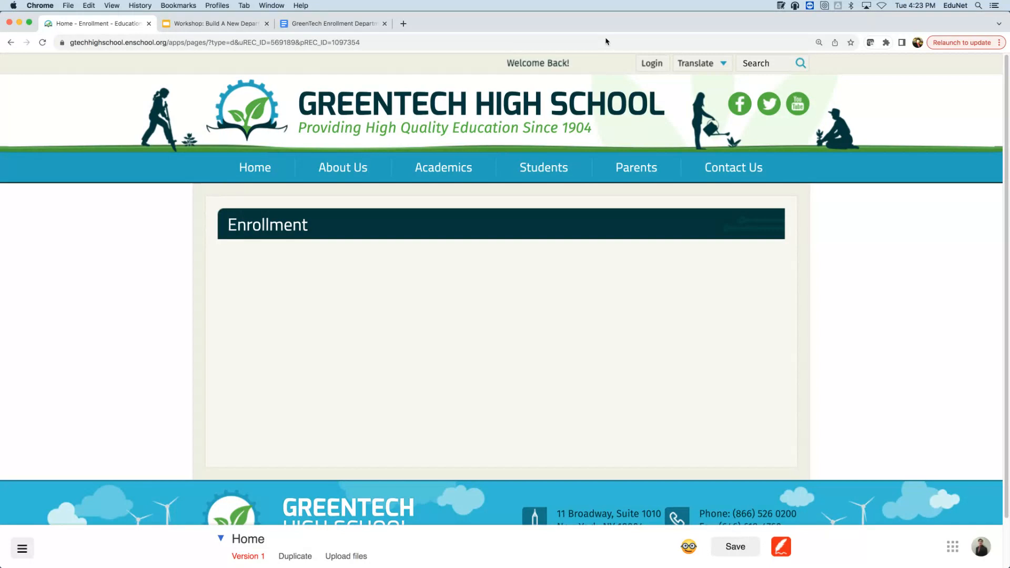
pyautogui.click(339, 264)
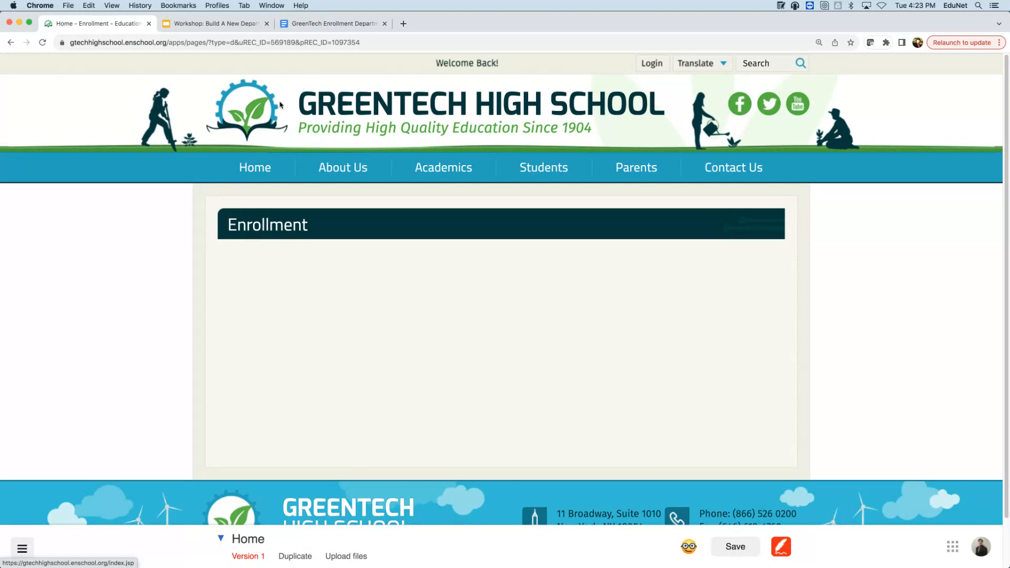
pyautogui.click(331, 23)
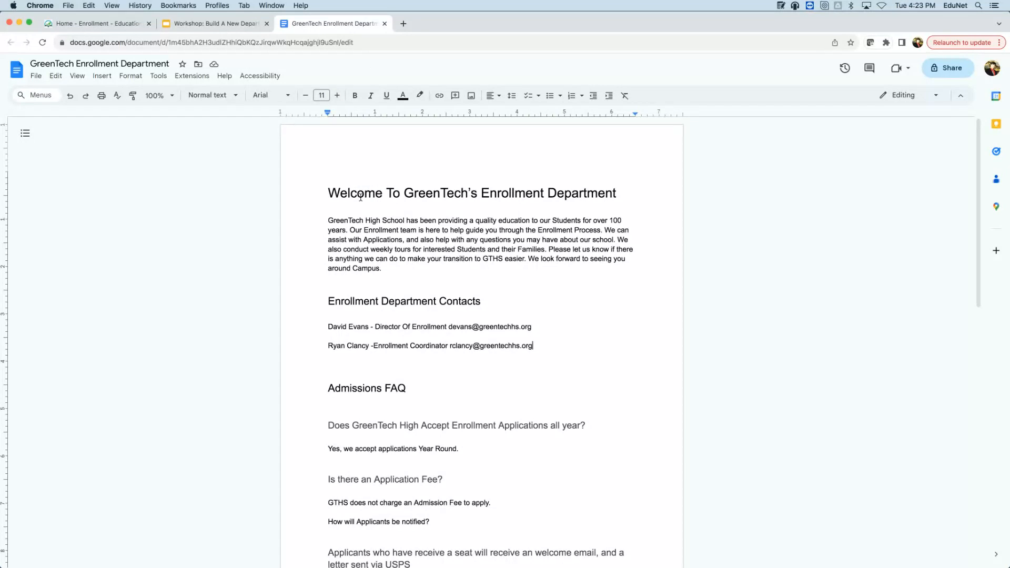
# - Copy the intro paragraph about GreenTech High School's enrollment team
pyautogui.moveTo(327, 220); pyautogui.dragTo(383, 269)
pyautogui.rightClick(424, 234)
pyautogui.click(461, 259)
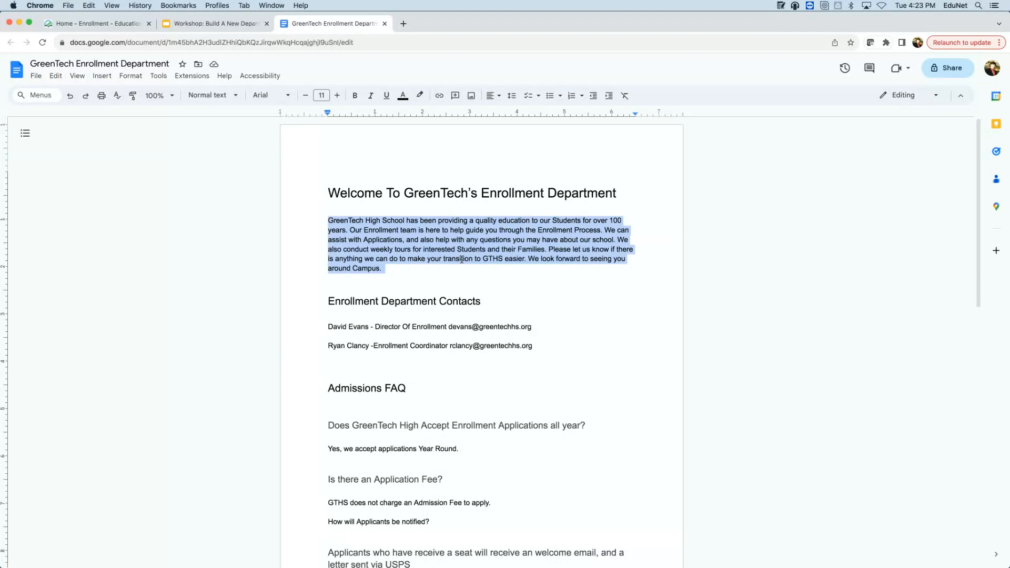
pyautogui.click(210, 29)
# - Create a text block under the Enrollment banner and paste the welcome paragraph into it
pyautogui.click(102, 24)
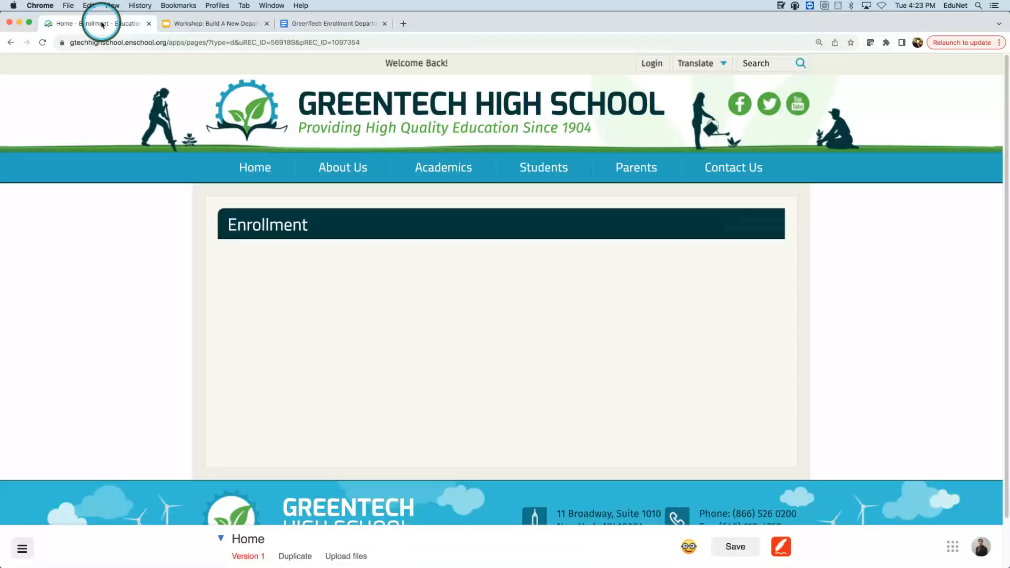
pyautogui.click(320, 345)
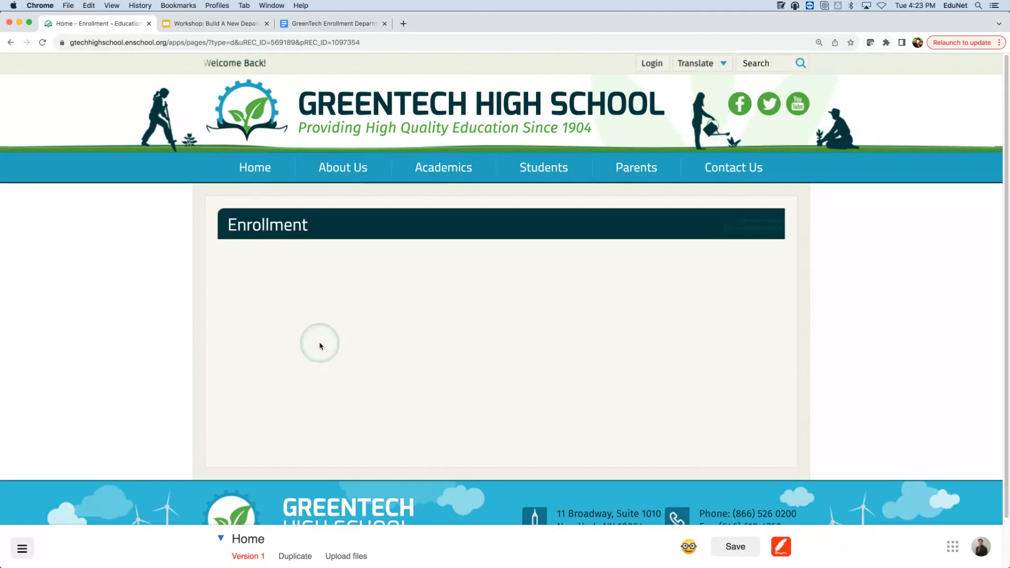
pyautogui.click(151, 24)
pyautogui.click(323, 259)
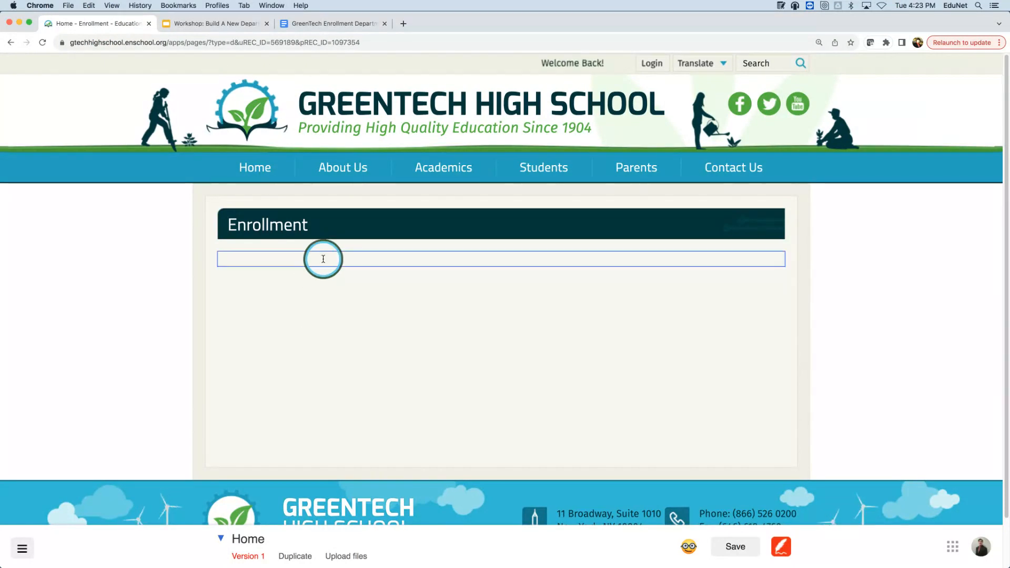
pyautogui.rightClick(323, 259)
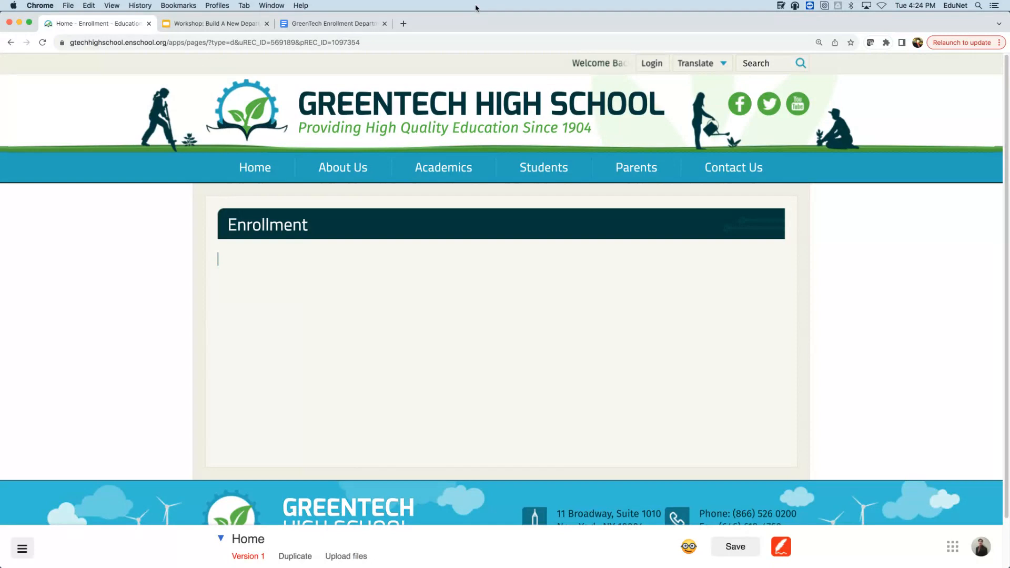
pyautogui.click(249, 272)
pyautogui.click(247, 257)
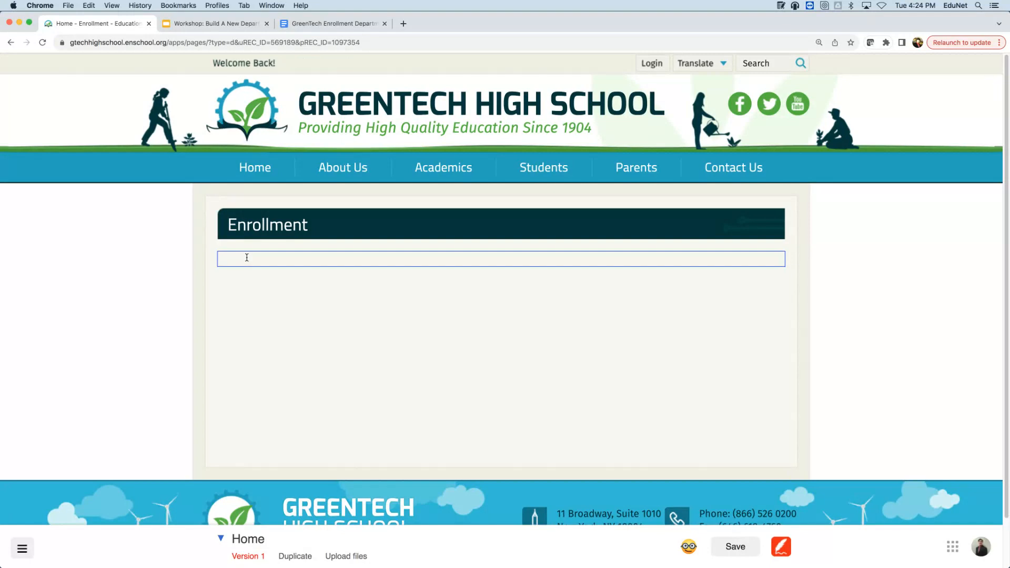
pyautogui.write('GreenTech High School has been providing a quality education to our Students for over 100 years. Our Enrollment team is here to help guide you through the Enrollment Process. We can assist with Applications, and also help with any questions you may have about our school. We also conduct weekly tours for interested Students and their Families. Please let us know if there is anything we can do to make your transition to GTHS easier. We look forward to seeing you around Campus.')
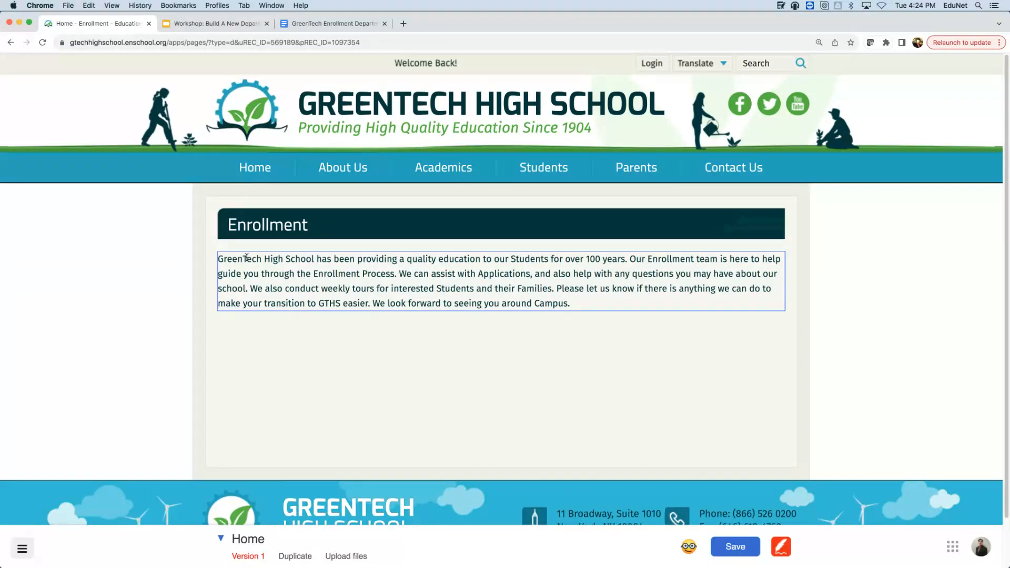
pyautogui.click(561, 306)
pyautogui.moveTo(561, 306); pyautogui.dragTo(175, 247)
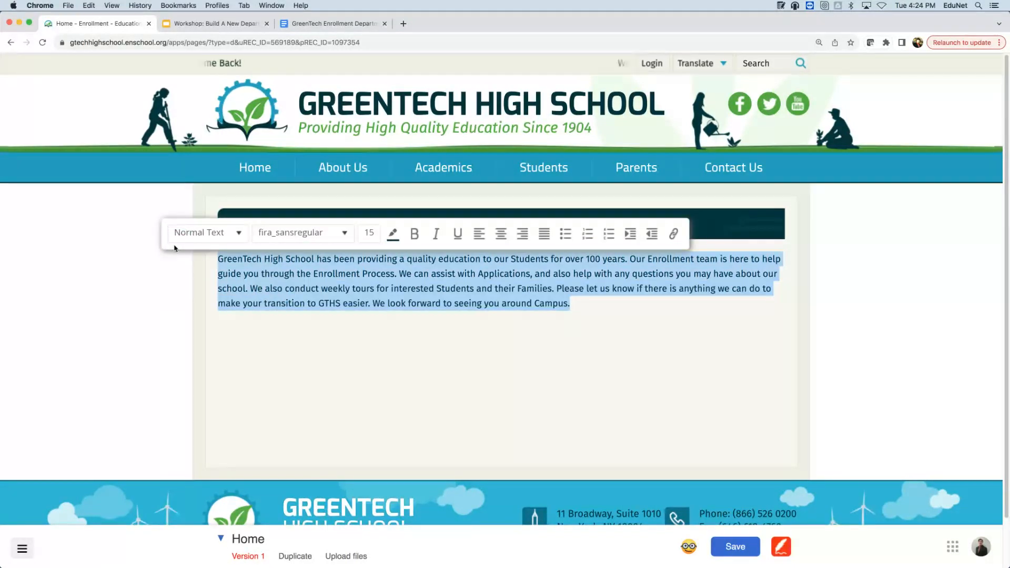
pyautogui.click(357, 253)
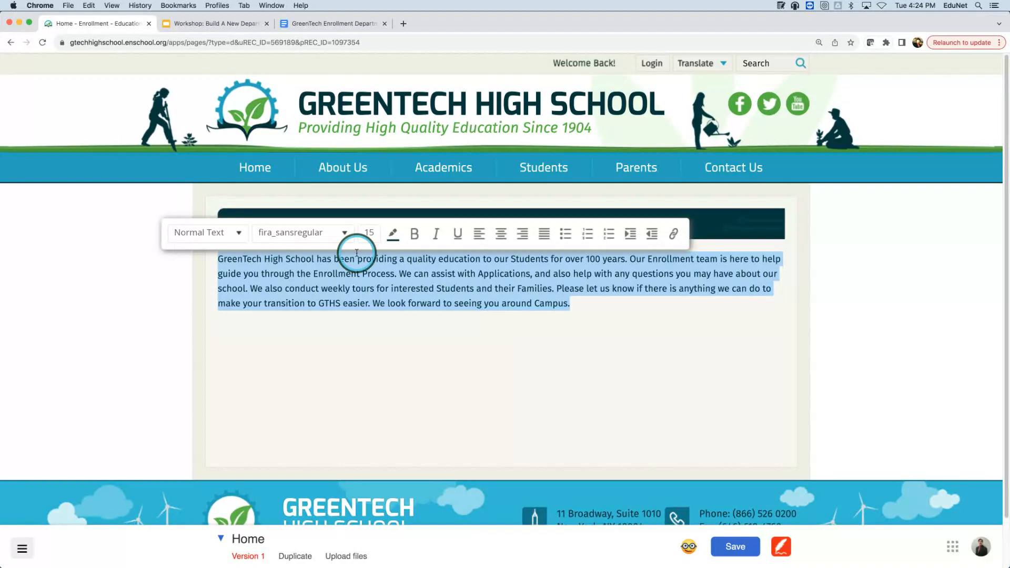
pyautogui.click(333, 233)
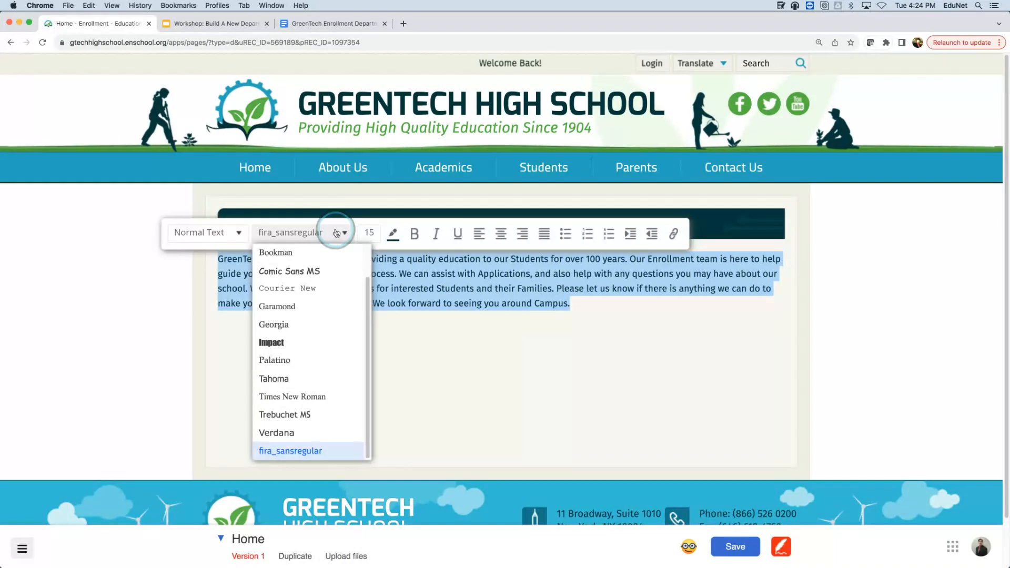
pyautogui.click(394, 234)
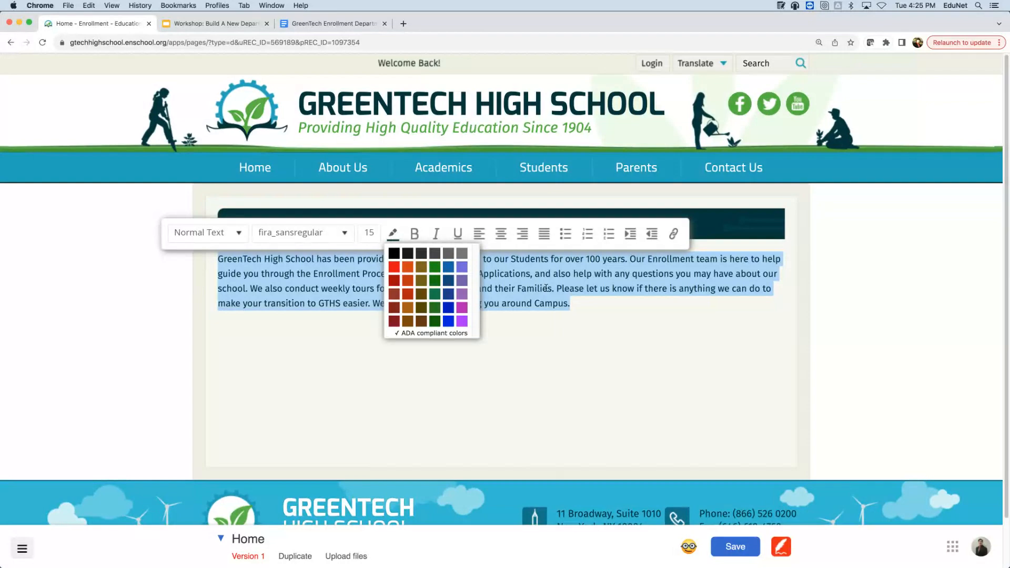
pyautogui.click(186, 395)
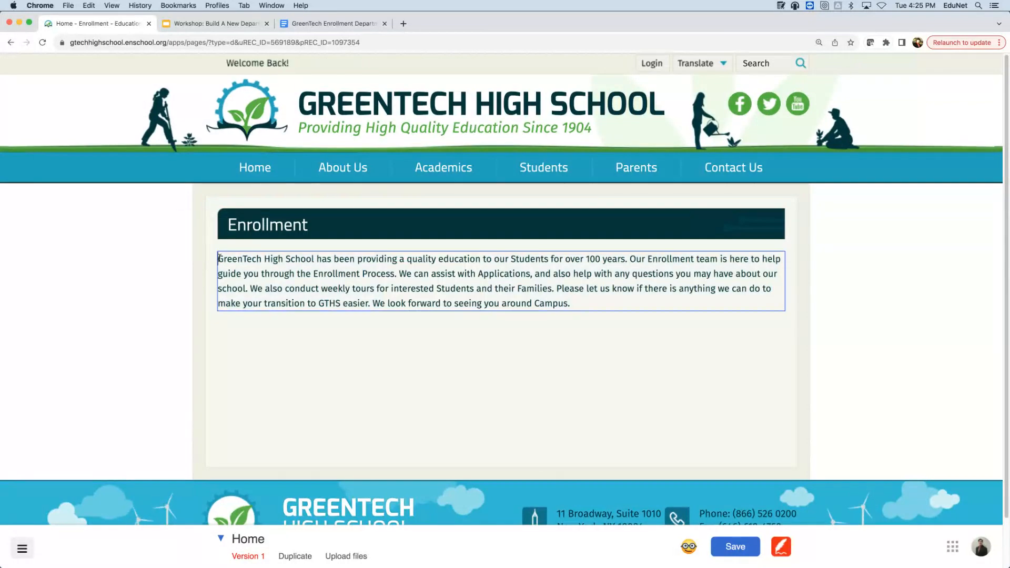
# - Add 'Welcome To Our Enrollment Department' above the paragraph, styled as Heading 1
pyautogui.click(220, 258)
pyautogui.press('Return')
pyautogui.press('Return')
pyautogui.click(256, 254)
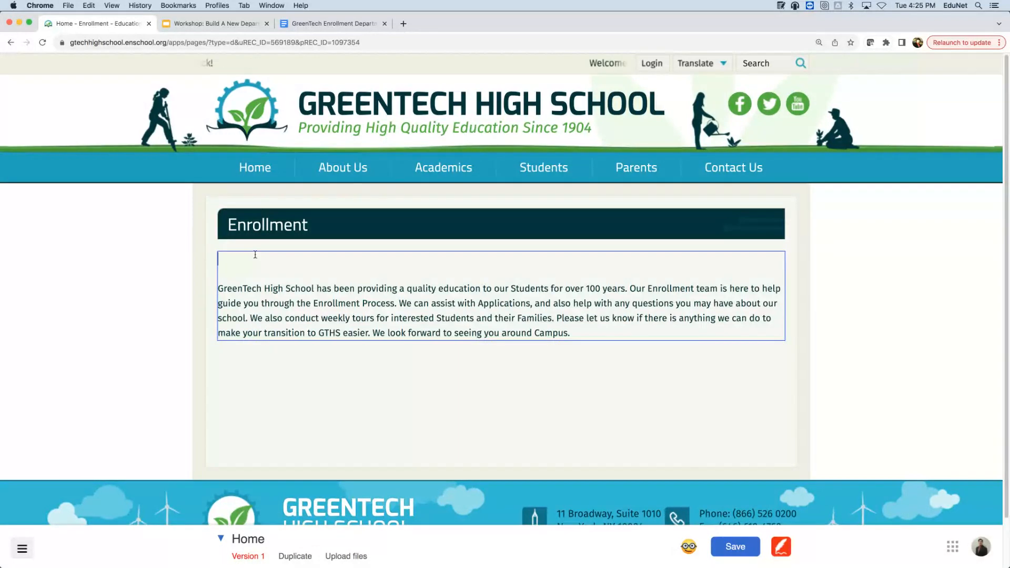
pyautogui.write('Welcome')
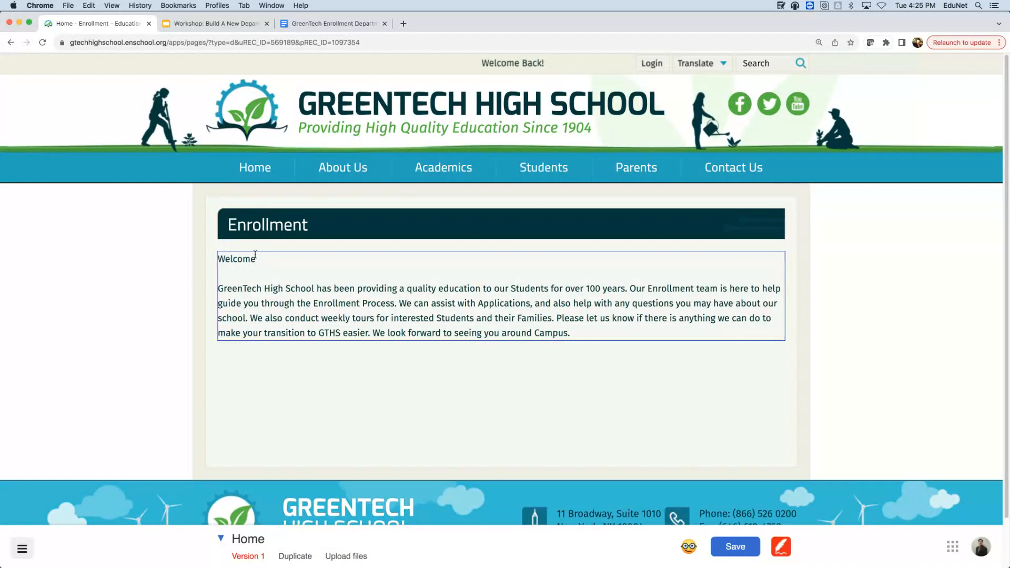
pyautogui.write(' To Our Enrollm')
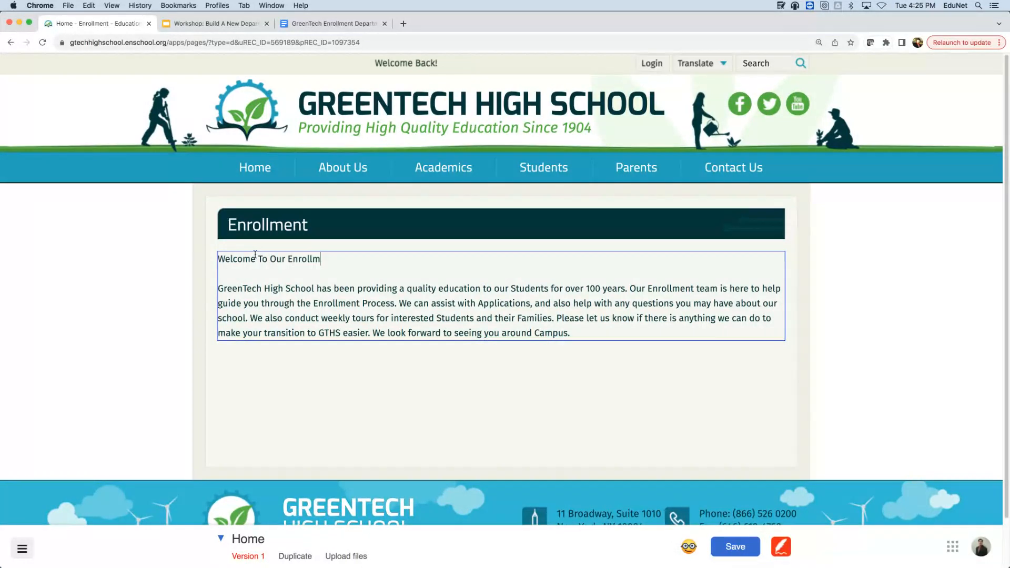
pyautogui.write('ent Depa')
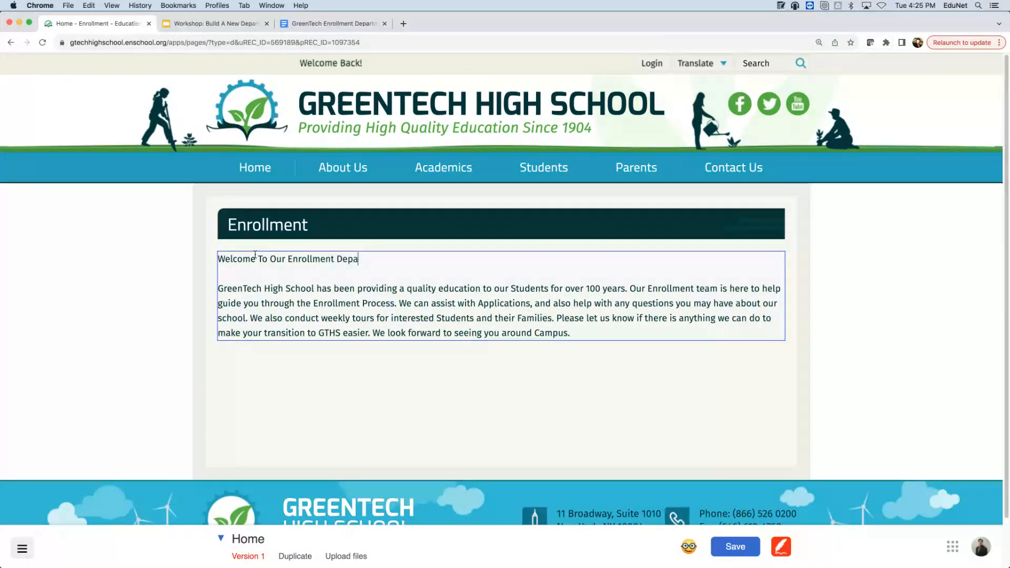
pyautogui.write('rtment')
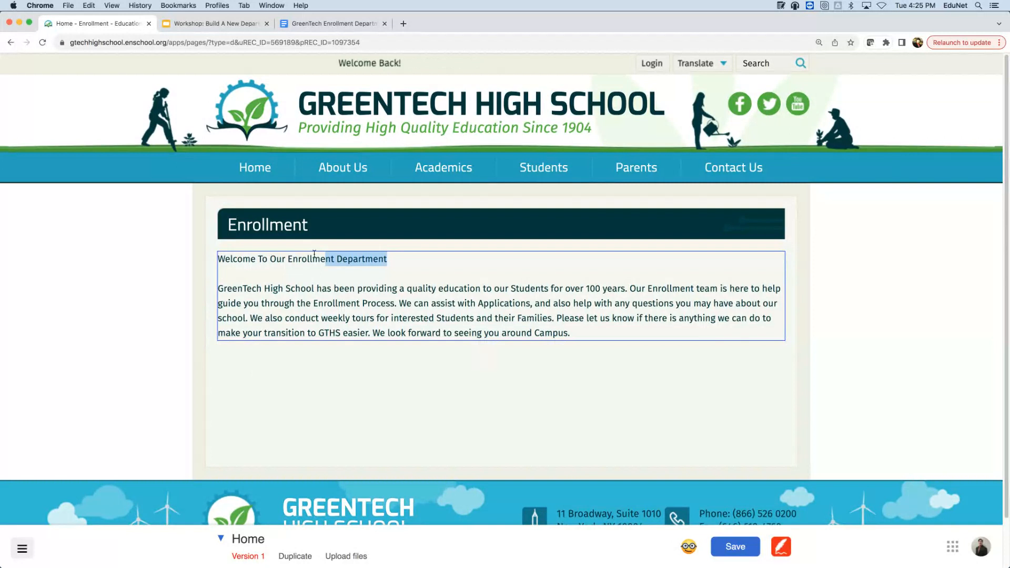
pyautogui.moveTo(314, 254); pyautogui.dragTo(221, 258)
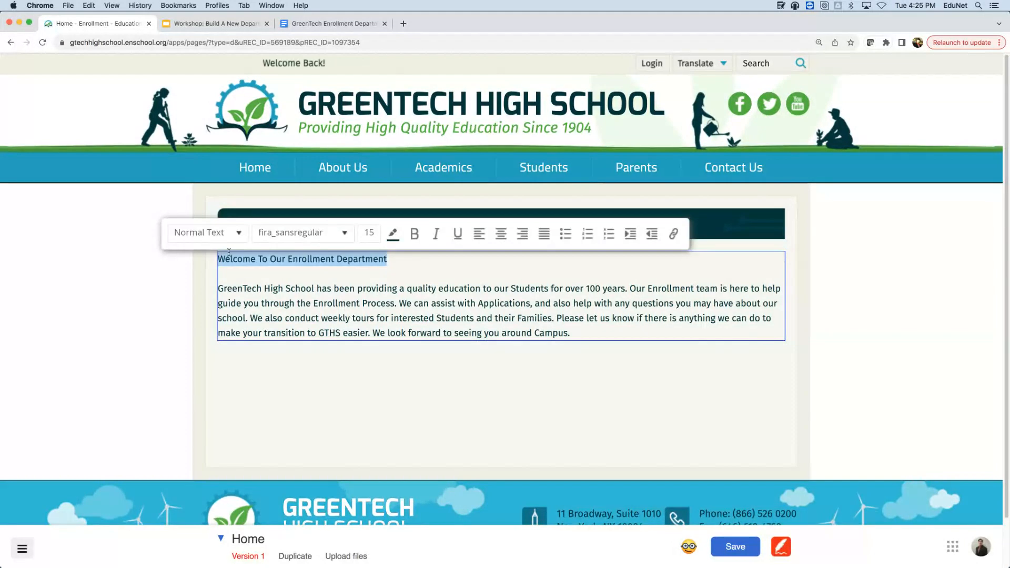
pyautogui.click(232, 241)
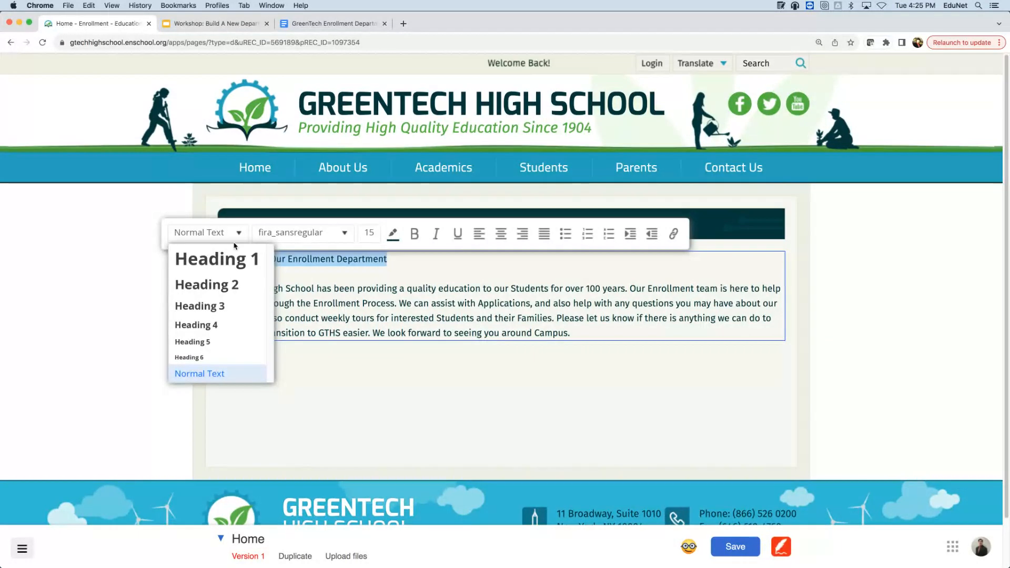
pyautogui.click(238, 269)
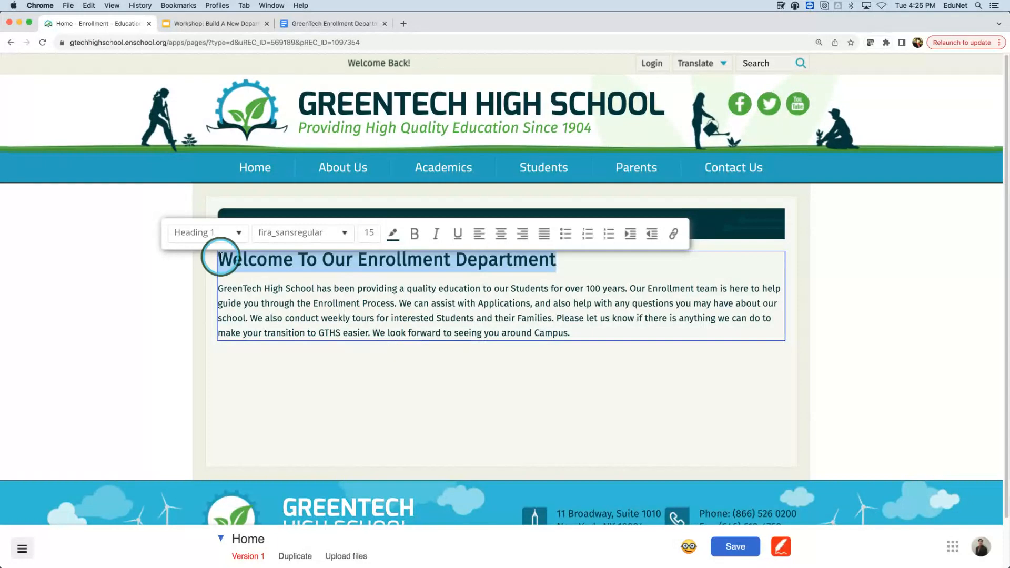
# - Save the page, then add an empty line above the heading
pyautogui.click(731, 529)
pyautogui.click(731, 548)
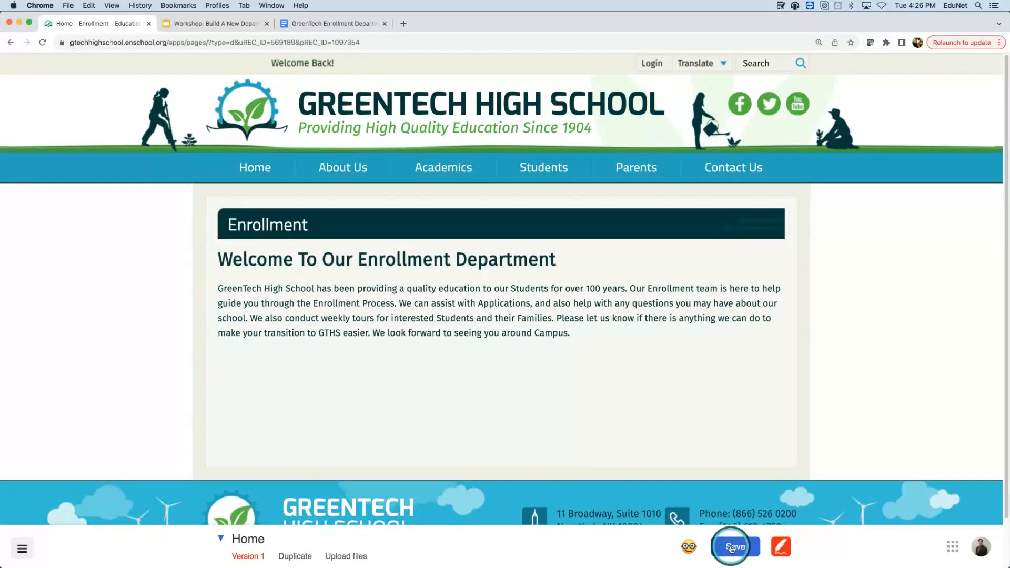
pyautogui.click(224, 260)
pyautogui.press('Return')
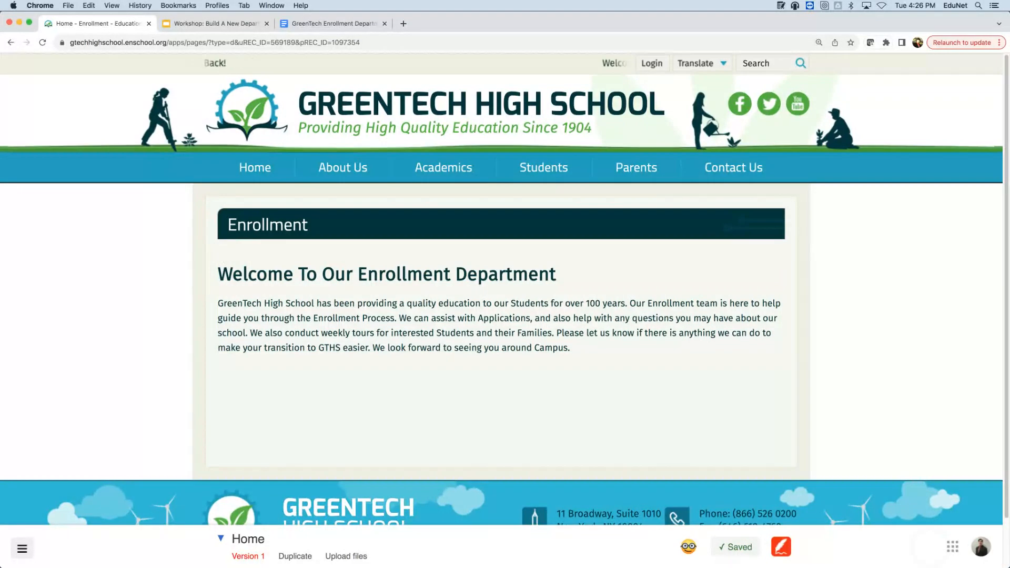
pyautogui.click(867, 455)
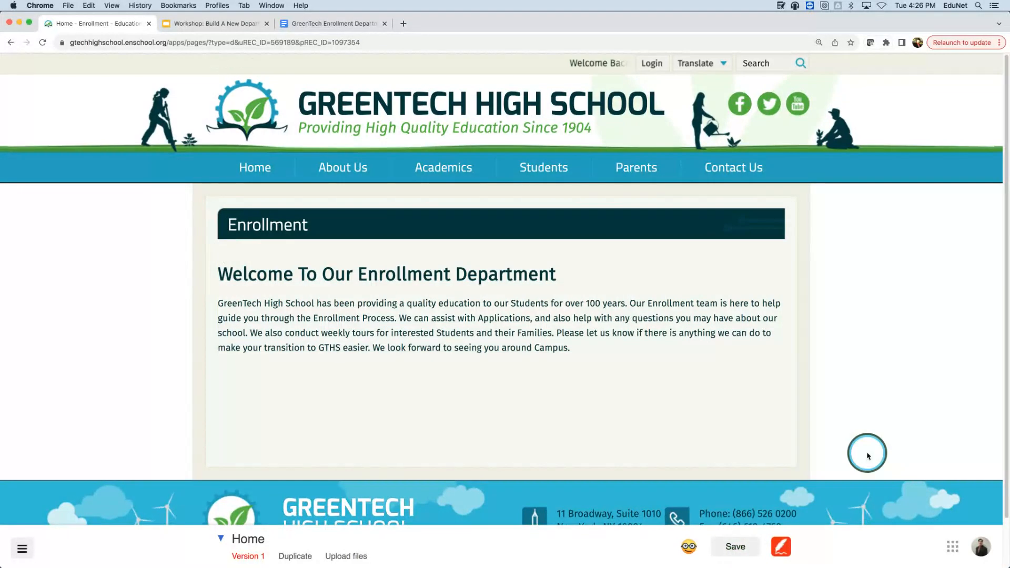
pyautogui.click(697, 319)
pyautogui.click(890, 235)
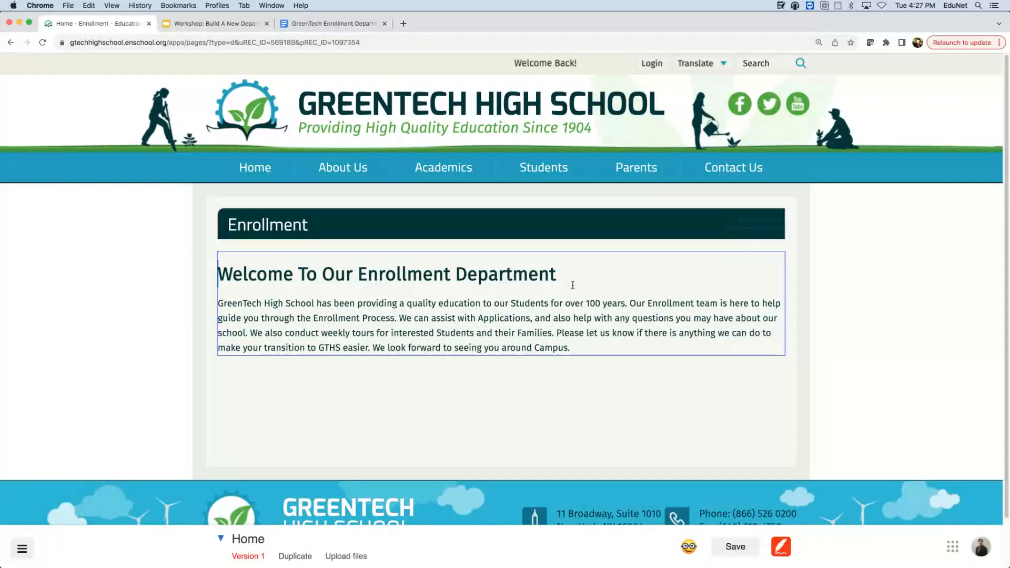
# - Insert a 'Photo on the right' text section below the welcome paragraph
pyautogui.rightClick(572, 284)
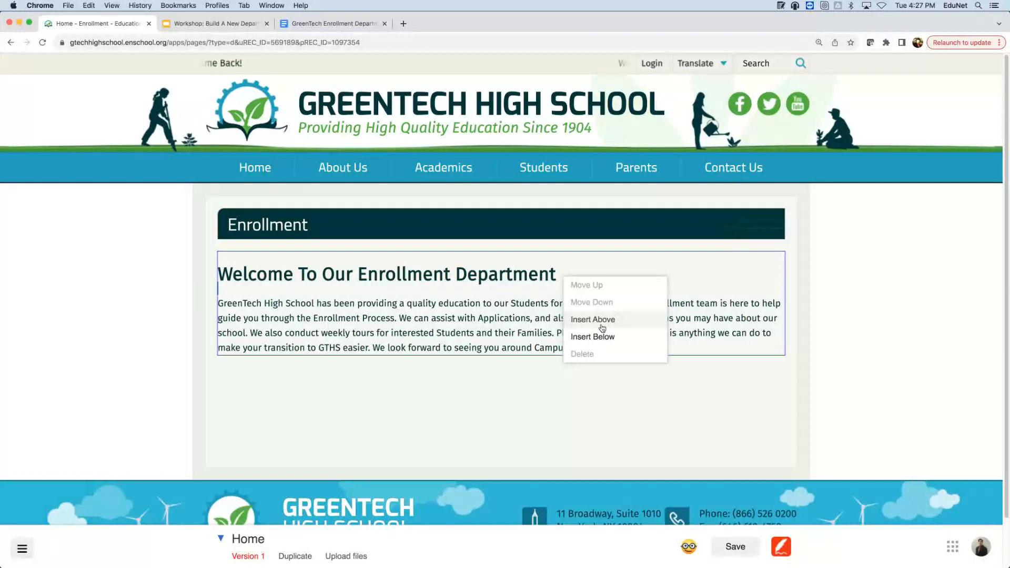
pyautogui.click(605, 343)
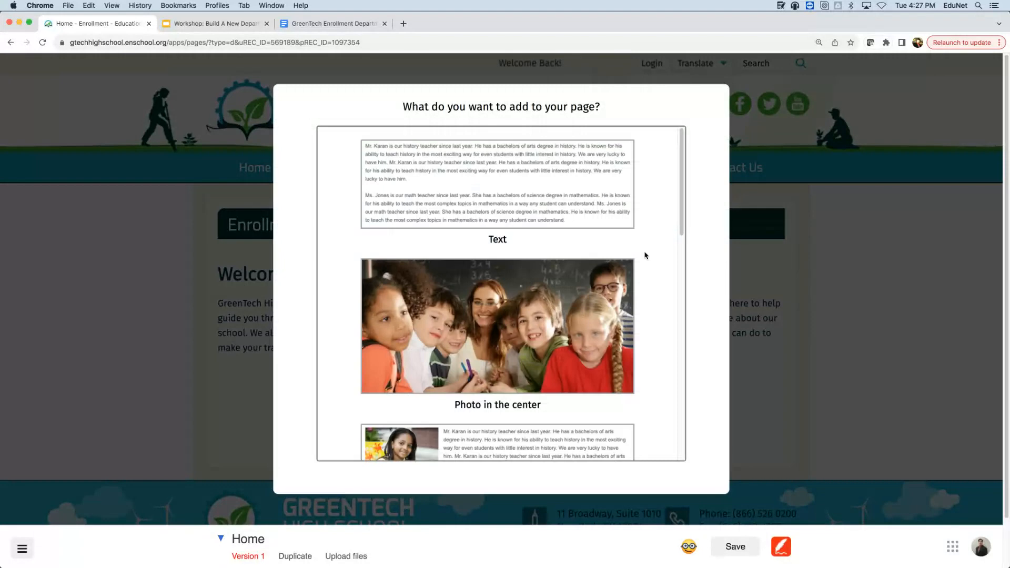
pyautogui.scroll(-5, 646, 256)
pyautogui.scroll(-4, 614, 229)
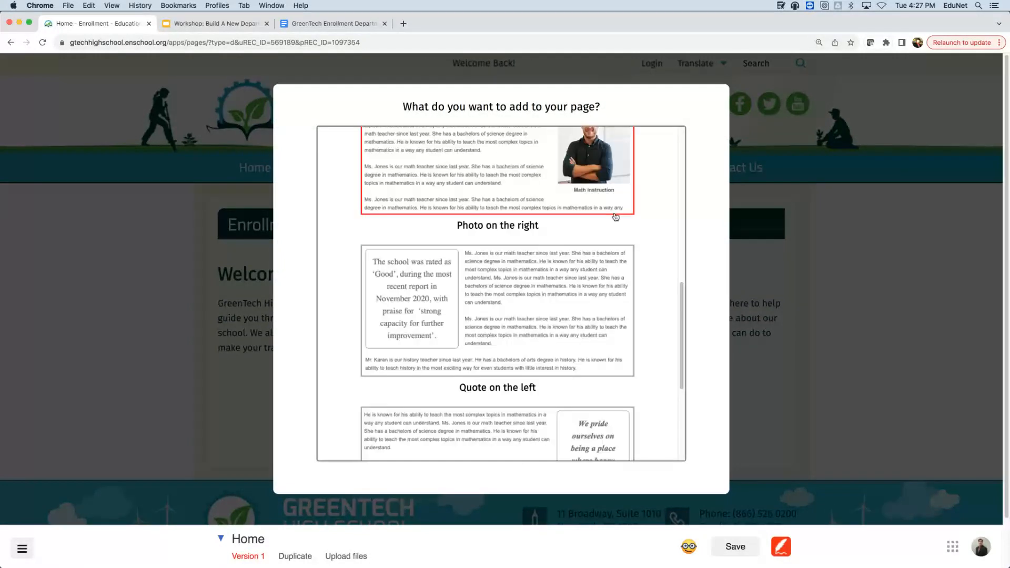
pyautogui.scroll(-4, 615, 217)
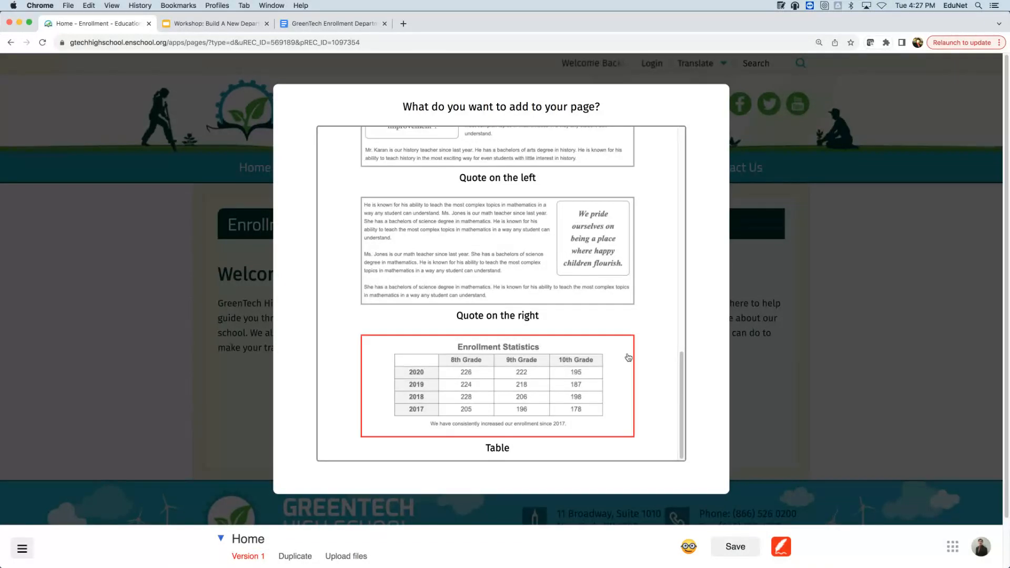
pyautogui.scroll(7, 652, 414)
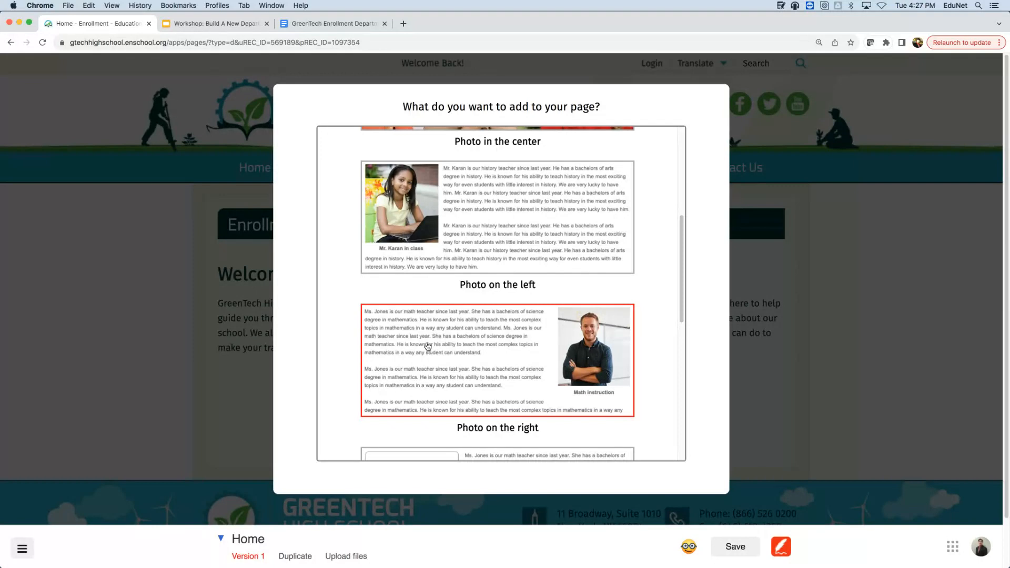
pyautogui.click(340, 357)
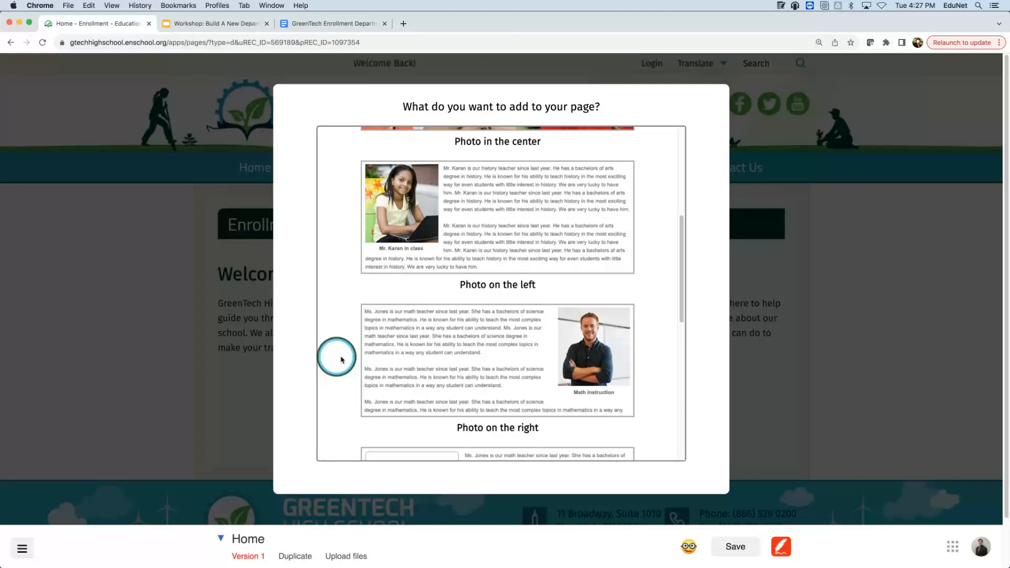
pyautogui.click(435, 339)
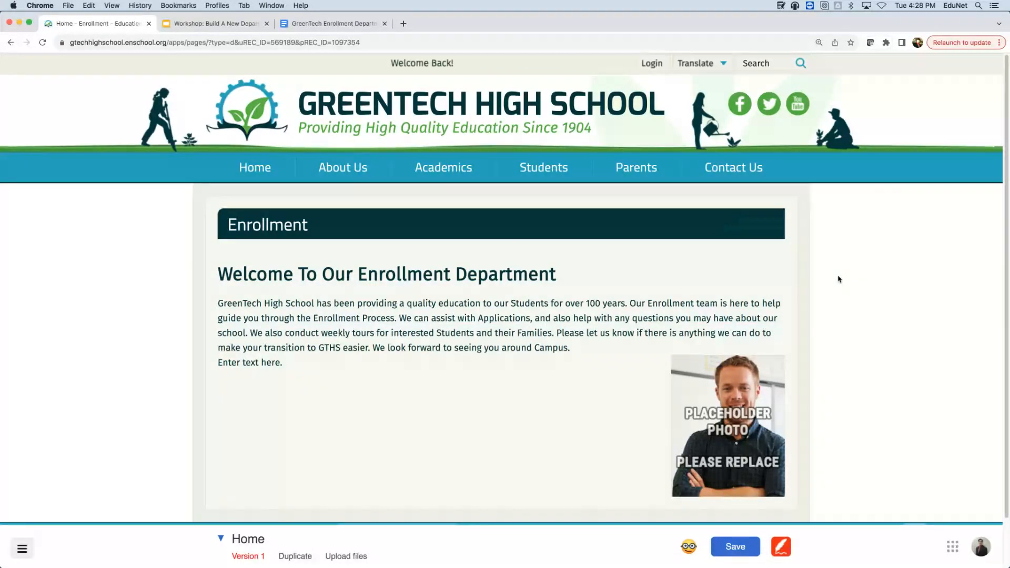
# - Select the new section's placeholder photo to show its Change Image toolbar
pyautogui.moveTo(614, 156)
pyautogui.click(470, 410)
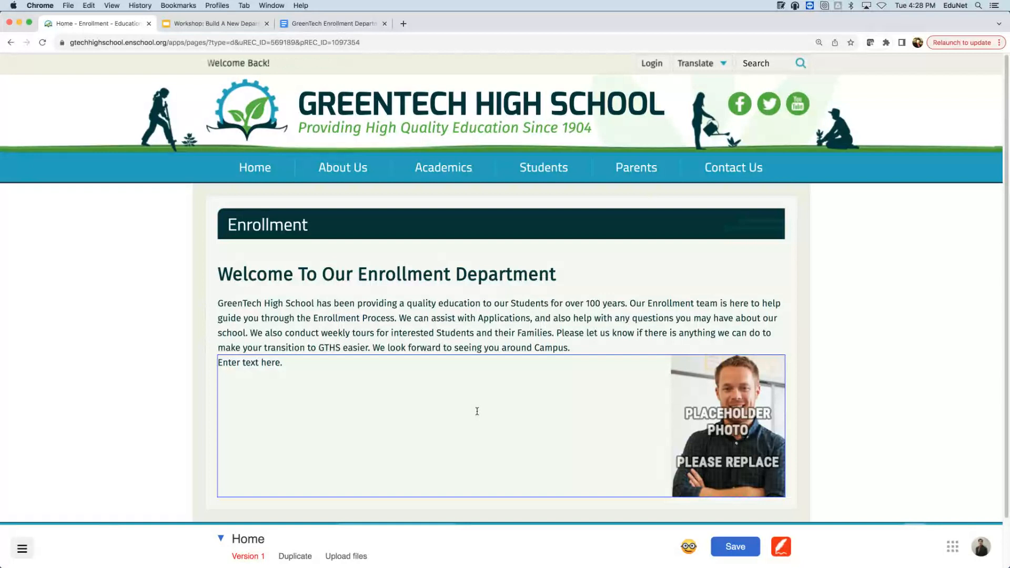
pyautogui.click(735, 341)
pyautogui.click(716, 372)
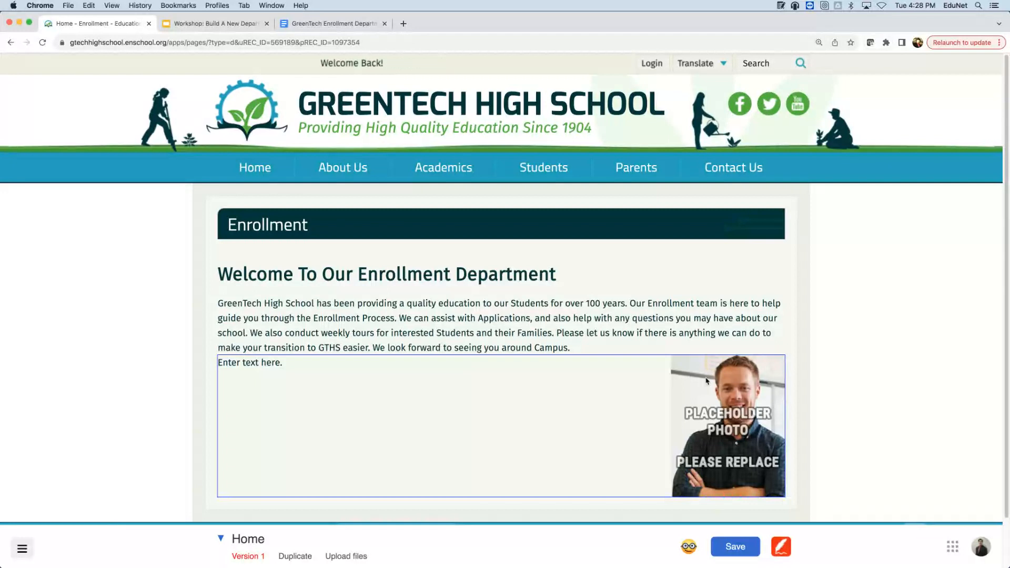
pyautogui.click(706, 380)
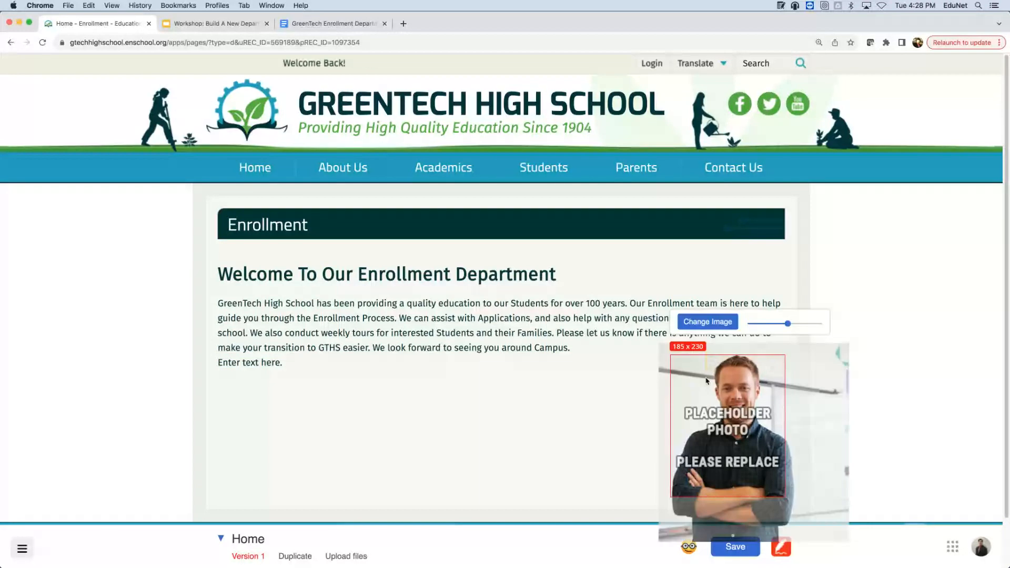
pyautogui.click(719, 325)
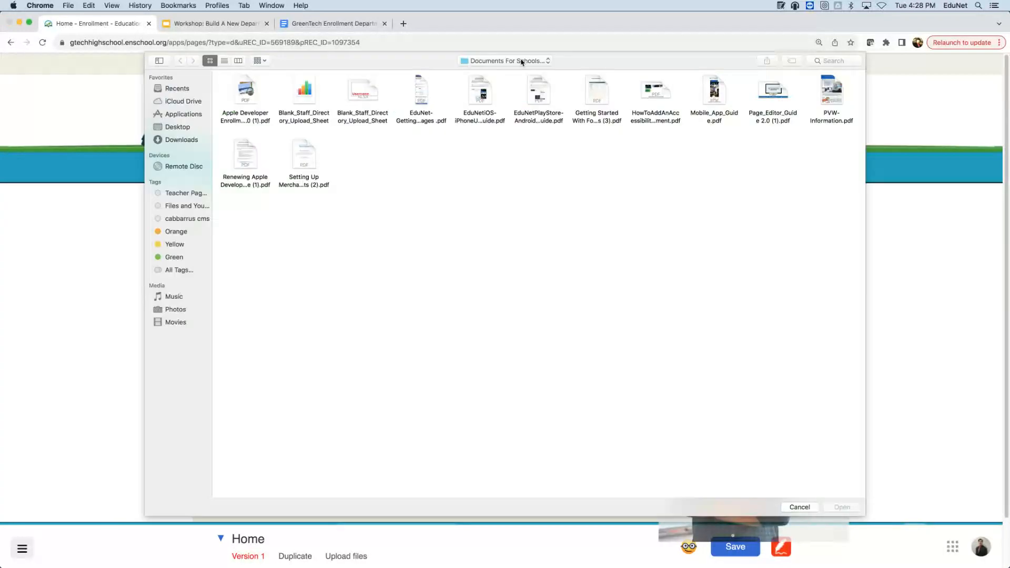
pyautogui.click(521, 61)
pyautogui.click(486, 145)
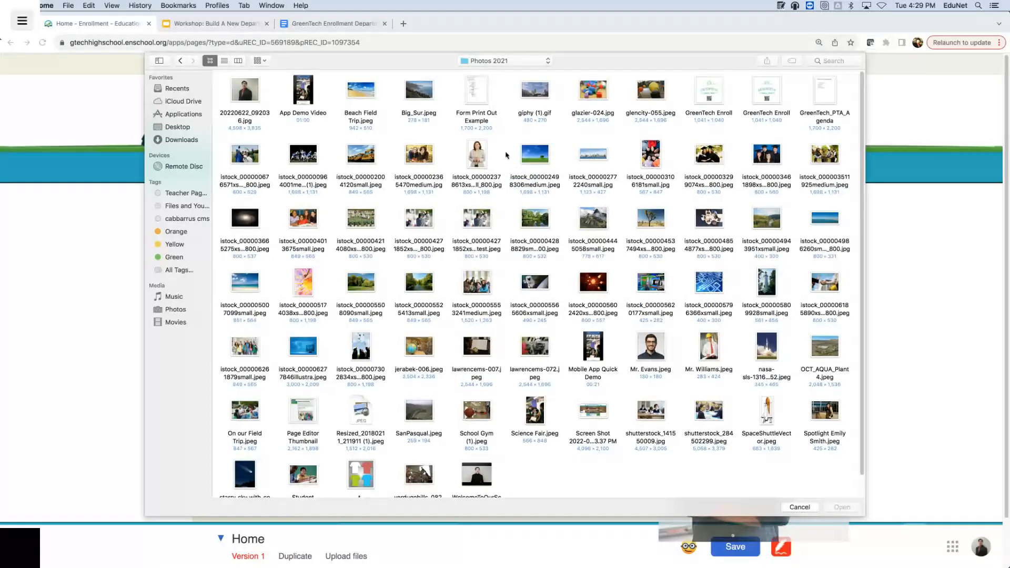
pyautogui.scroll(-1, 507, 155)
pyautogui.scroll(-2, 506, 156)
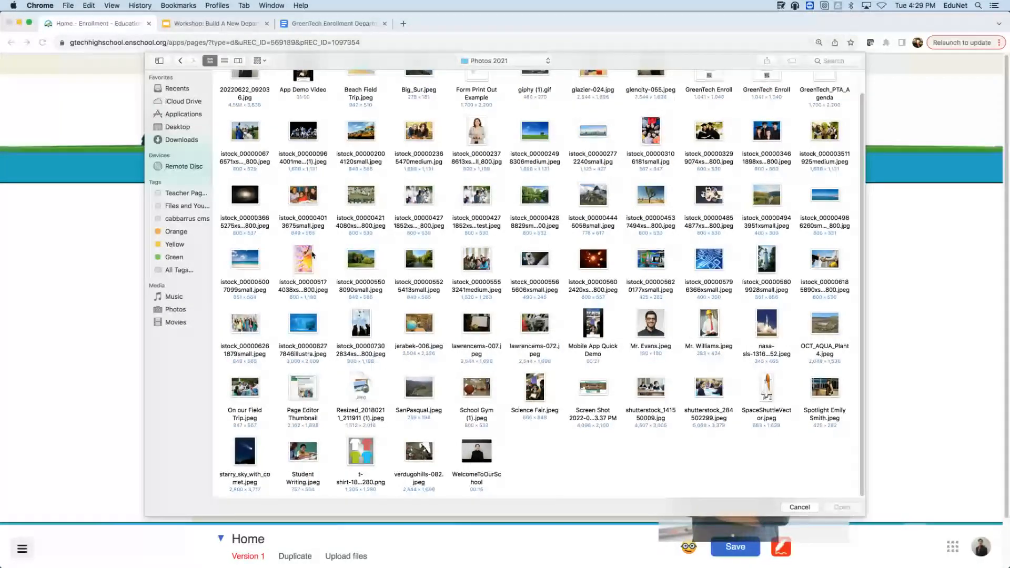
pyautogui.click(243, 325)
pyautogui.click(842, 508)
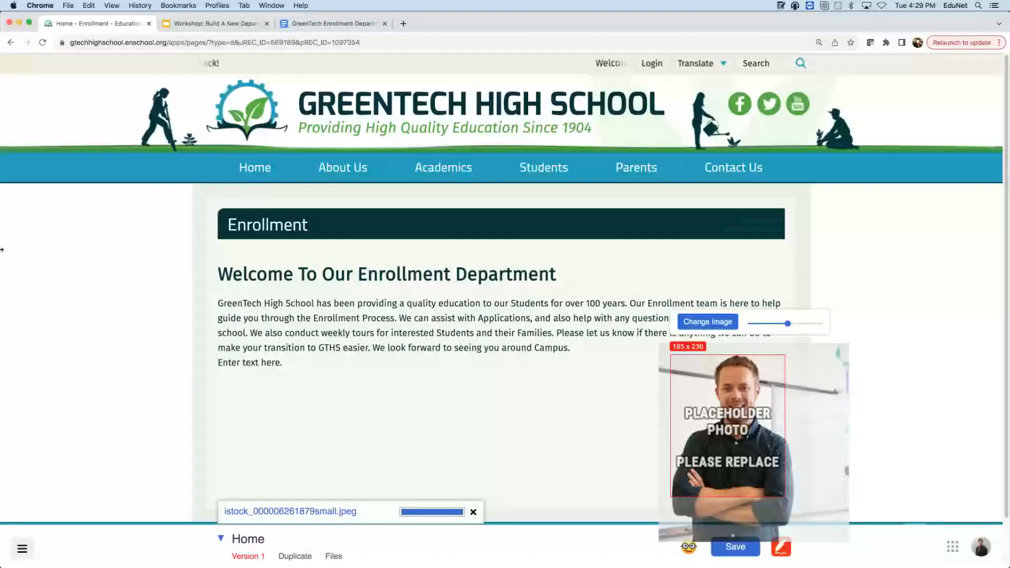
# - Crop the students photo to 406 x 230 and add 17 px spacing above the section
pyautogui.click(735, 432)
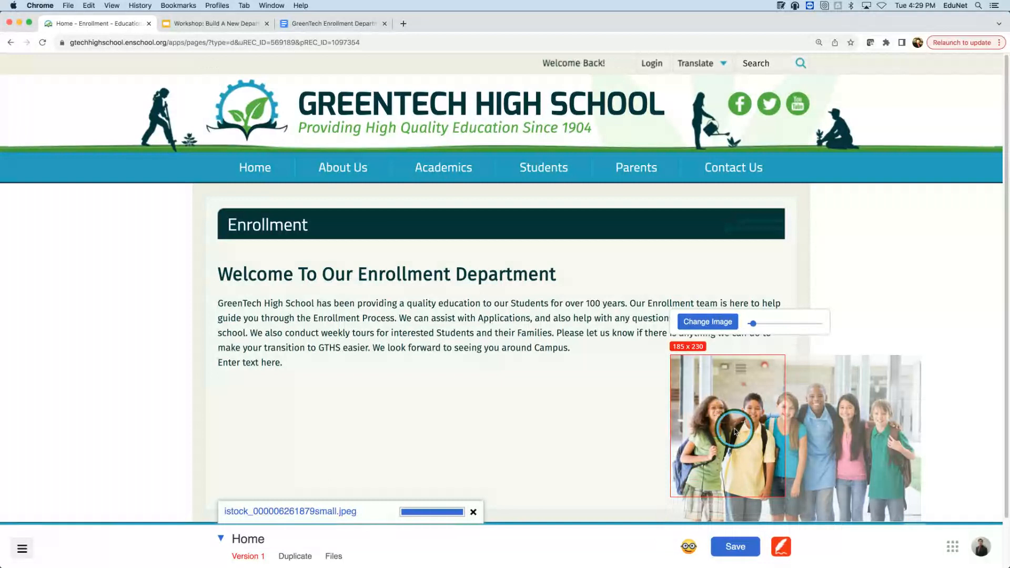
pyautogui.scroll(-1, 860, 355)
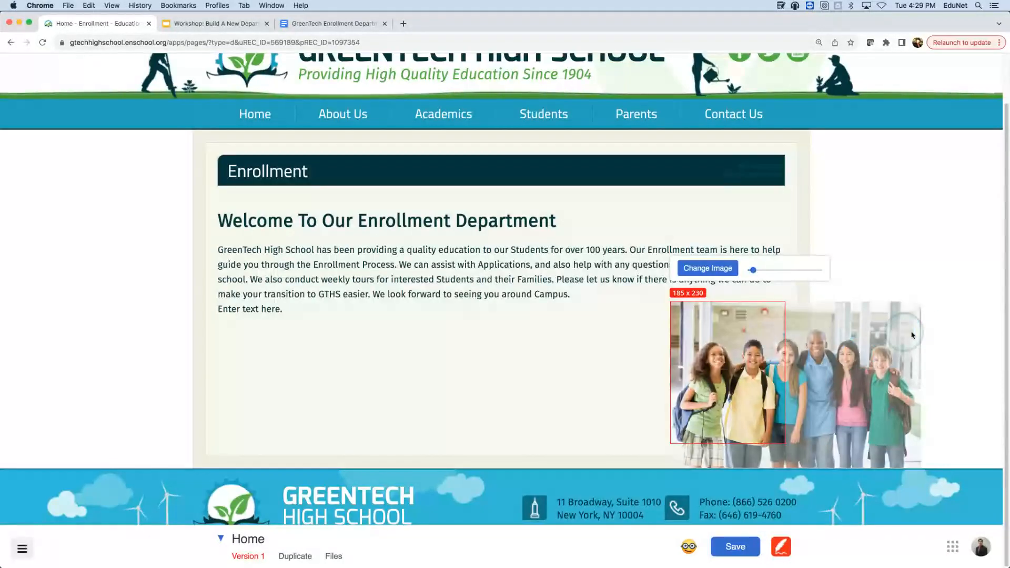
pyautogui.moveTo(730, 339); pyautogui.dragTo(591, 340)
pyautogui.click(674, 318)
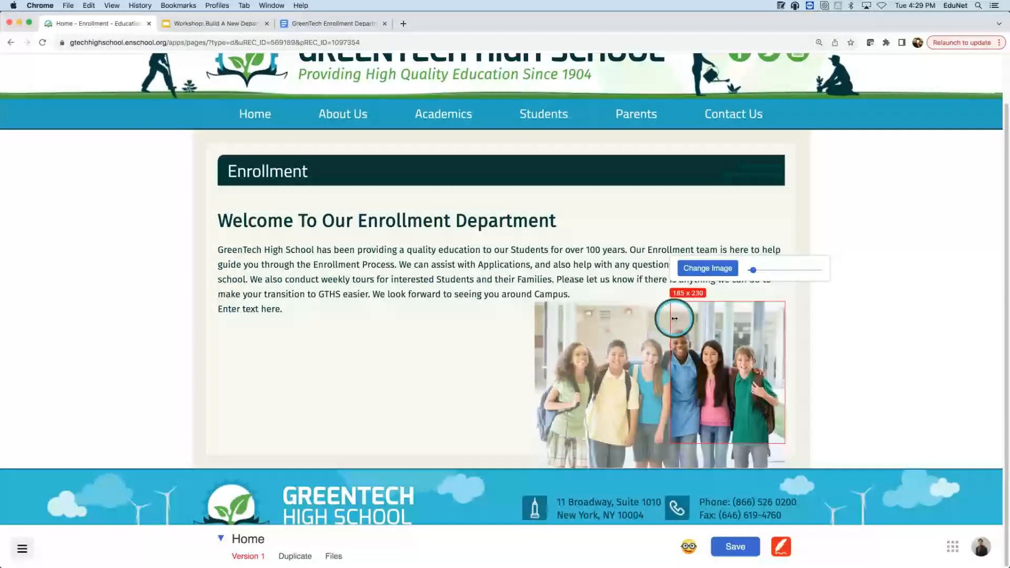
pyautogui.moveTo(674, 318); pyautogui.dragTo(591, 321)
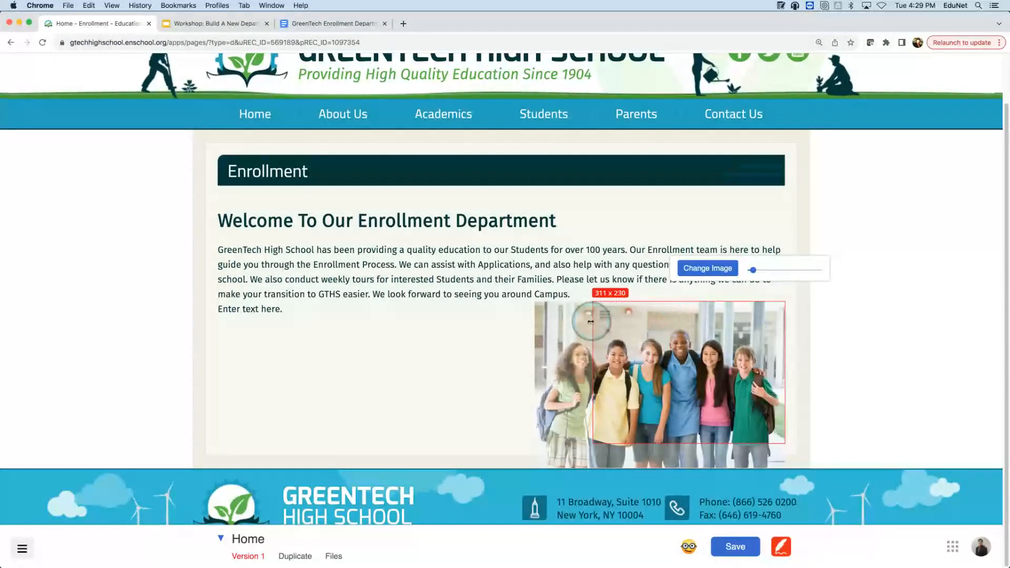
pyautogui.click(526, 320)
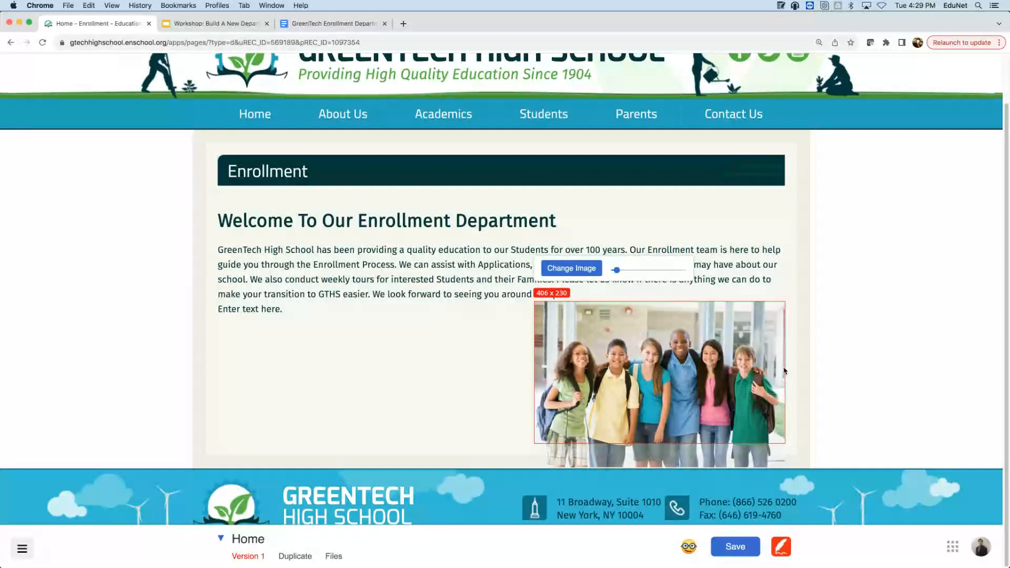
pyautogui.moveTo(783, 371); pyautogui.dragTo(799, 378)
pyautogui.click(571, 246)
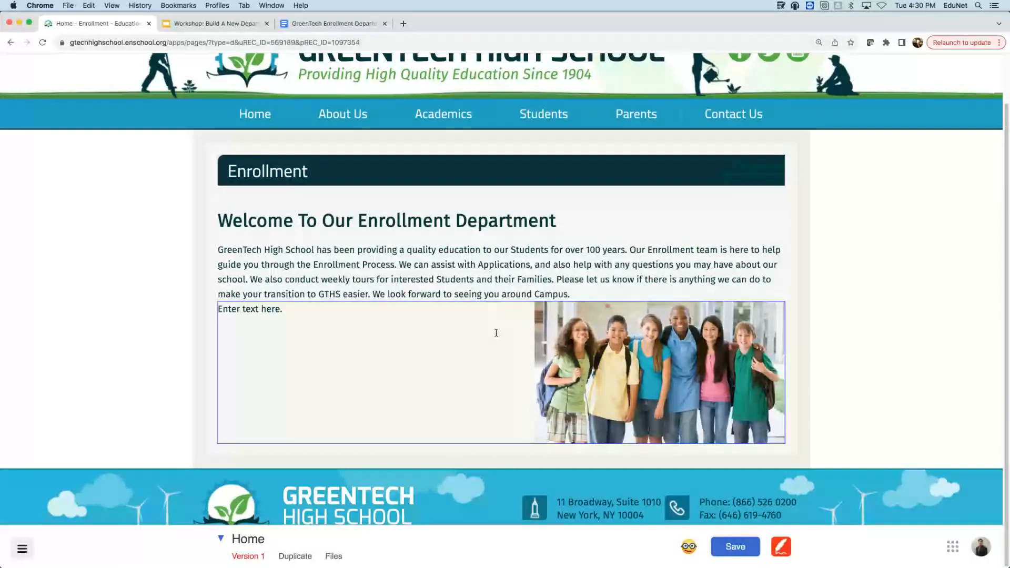
pyautogui.moveTo(502, 302); pyautogui.dragTo(499, 317)
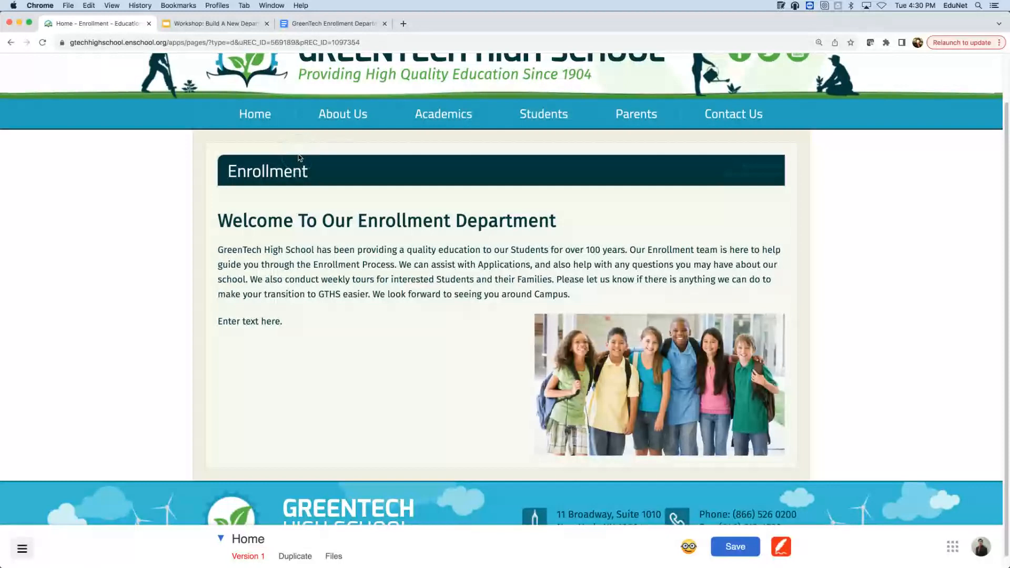
# - Select the Director Of Enrollment contact line in the GreenTech Enrollment Department document
pyautogui.click(319, 23)
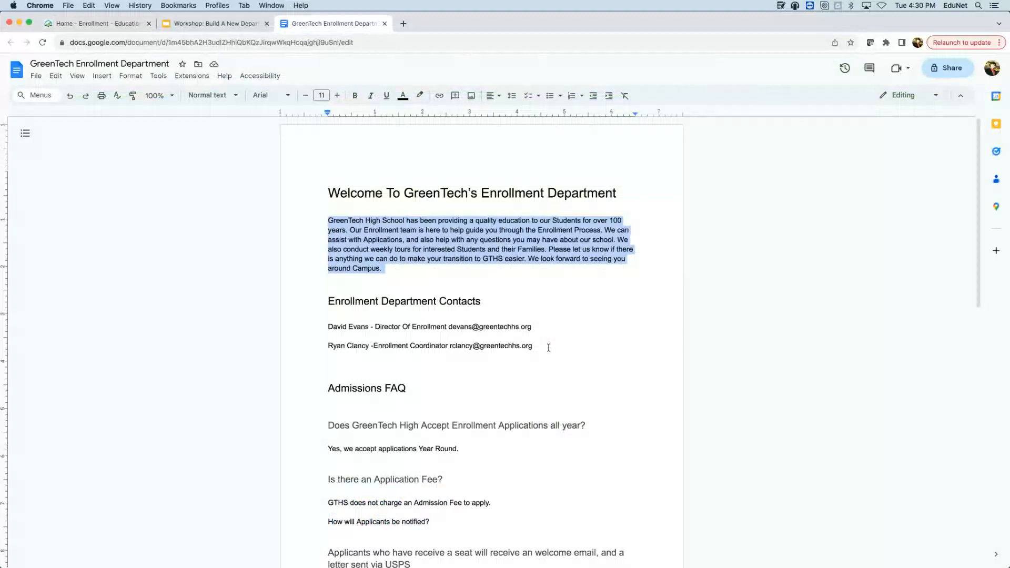
pyautogui.click(542, 324)
pyautogui.moveTo(542, 325); pyautogui.dragTo(269, 328)
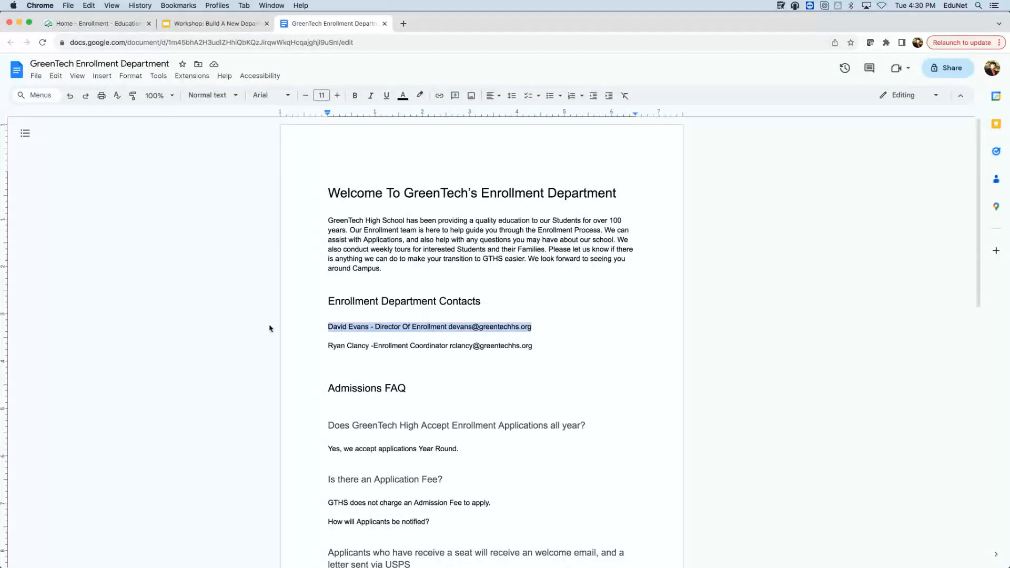
pyautogui.click(256, 23)
pyautogui.click(331, 23)
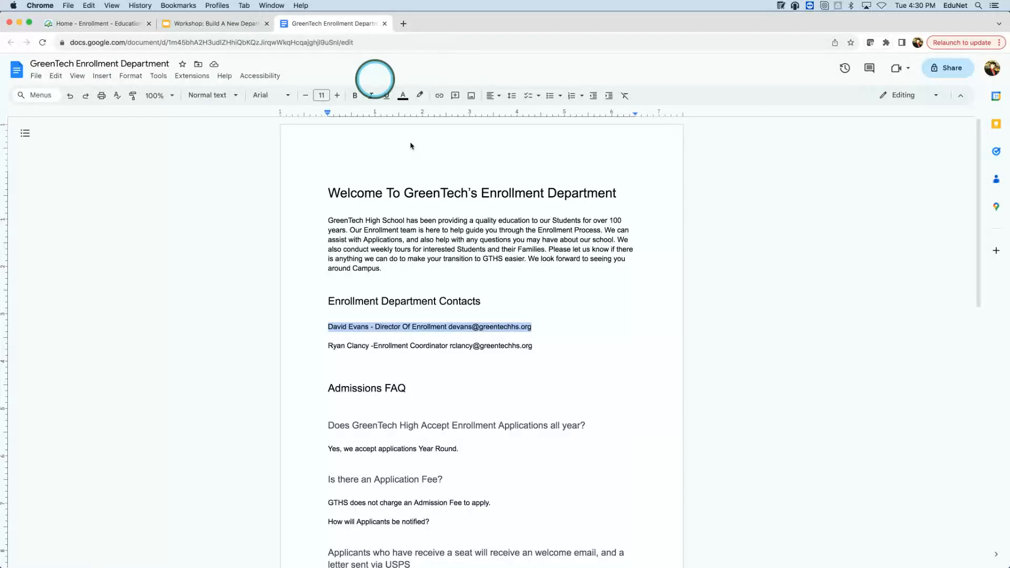
pyautogui.click(130, 24)
pyautogui.click(317, 25)
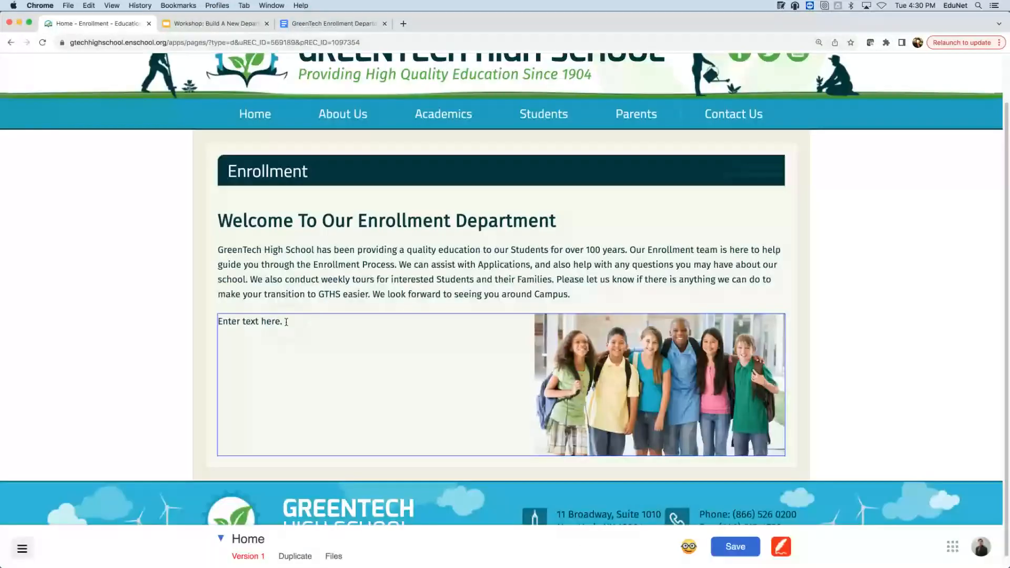
# - Replace the 'Enter text here.' placeholder beside the photo with the Director Of Enrollment's contact line
pyautogui.click(279, 336)
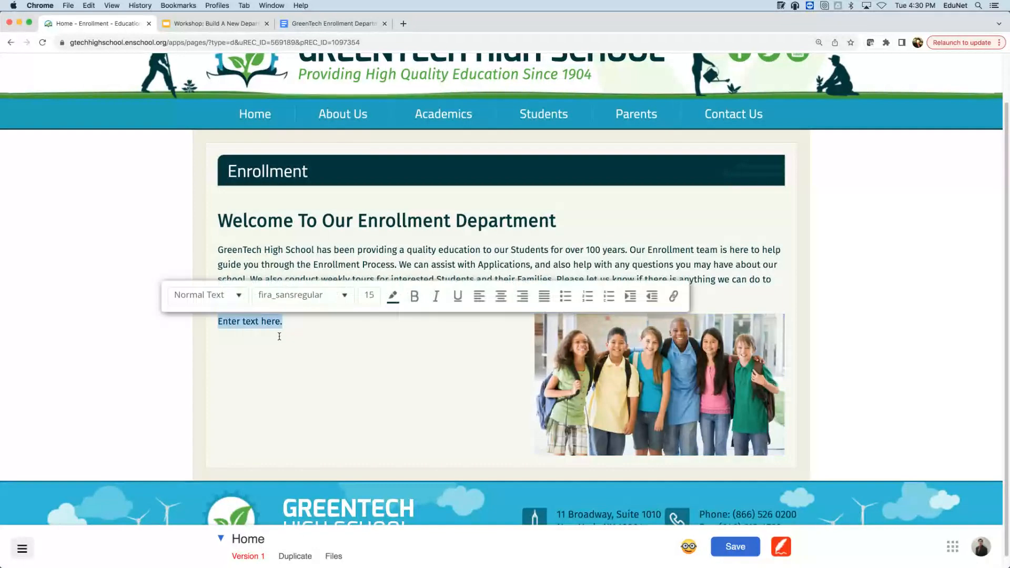
pyautogui.press('BackSpace')
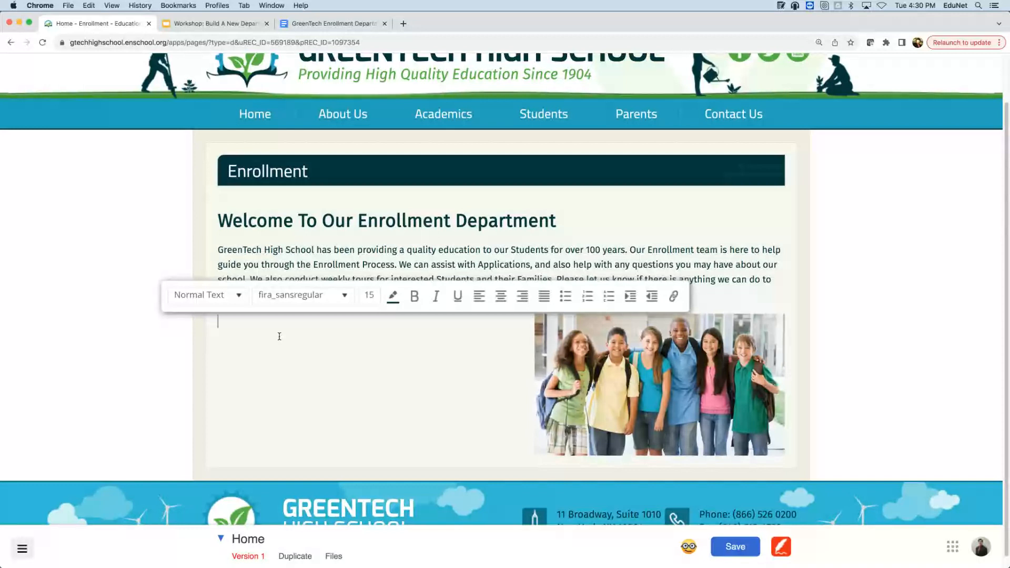
pyautogui.click(253, 331)
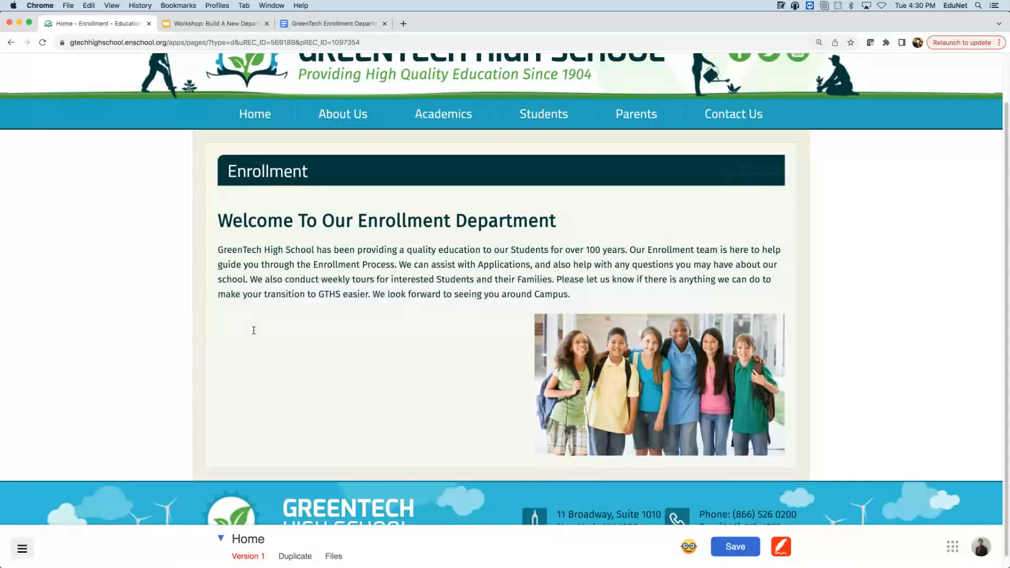
pyautogui.click(254, 330)
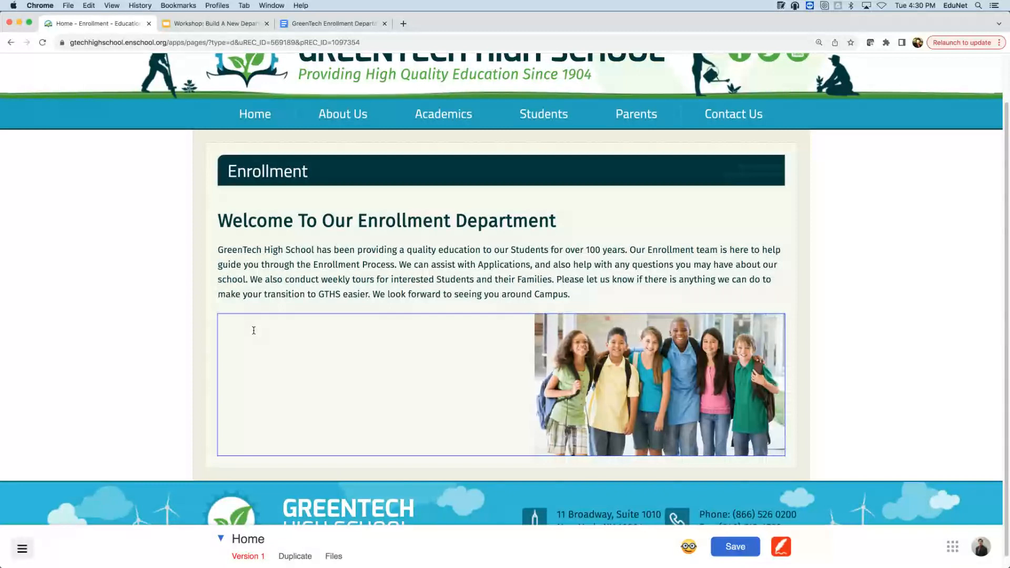
pyautogui.press('super+v')
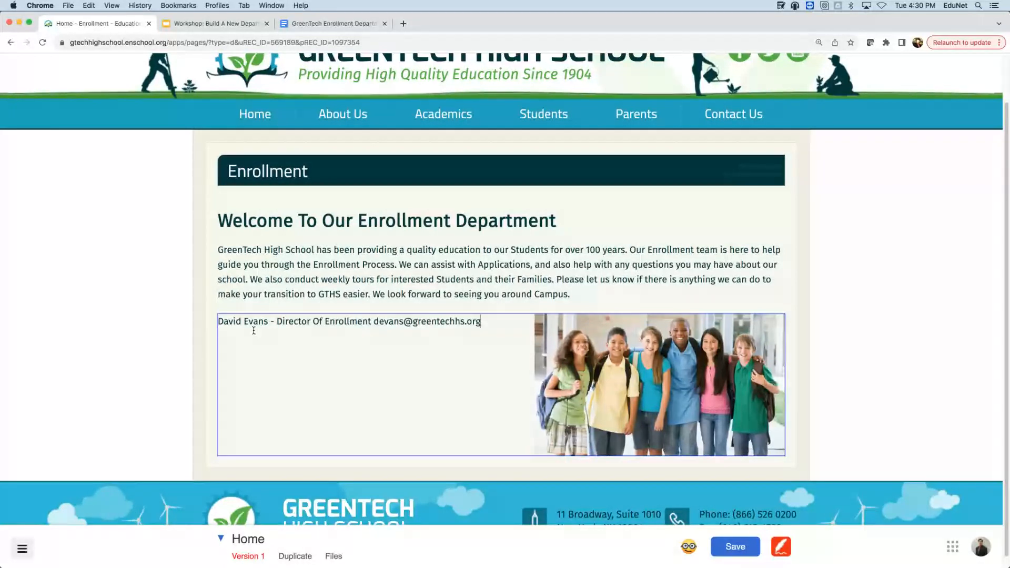
pyautogui.press('Return')
pyautogui.press('Return')
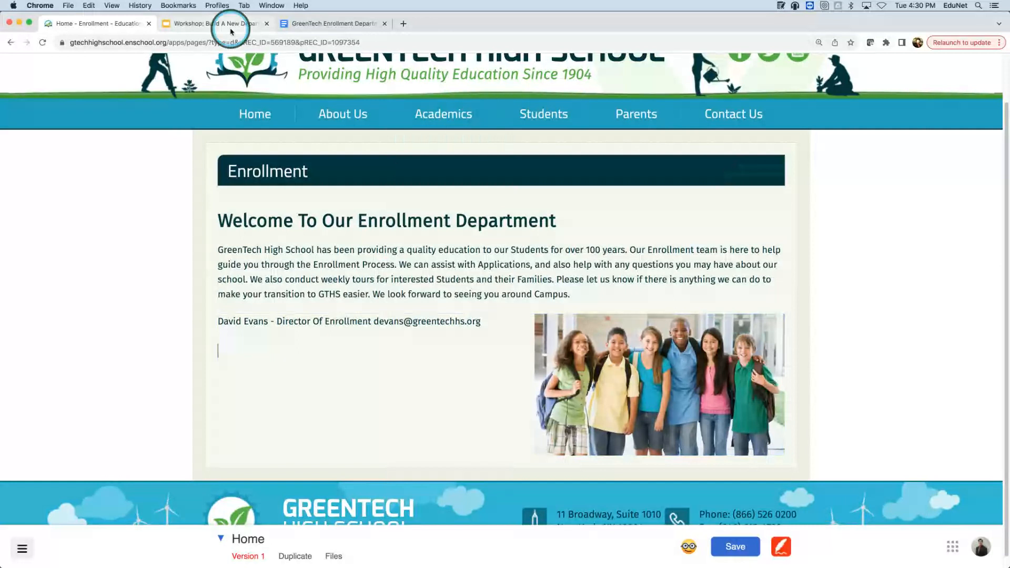
pyautogui.click(331, 23)
# - Copy the Enrollment Coordinator's contact line from the Google Doc and go back to the Enrollment page tab
pyautogui.click(535, 346)
pyautogui.moveTo(535, 346)
pyautogui.mouseDown()
pyautogui.moveTo(326, 345)
pyautogui.moveTo(610, 362)
pyautogui.moveTo(549, 359)
pyautogui.mouseUp()
pyautogui.press('super+c')
pyautogui.press('Return')
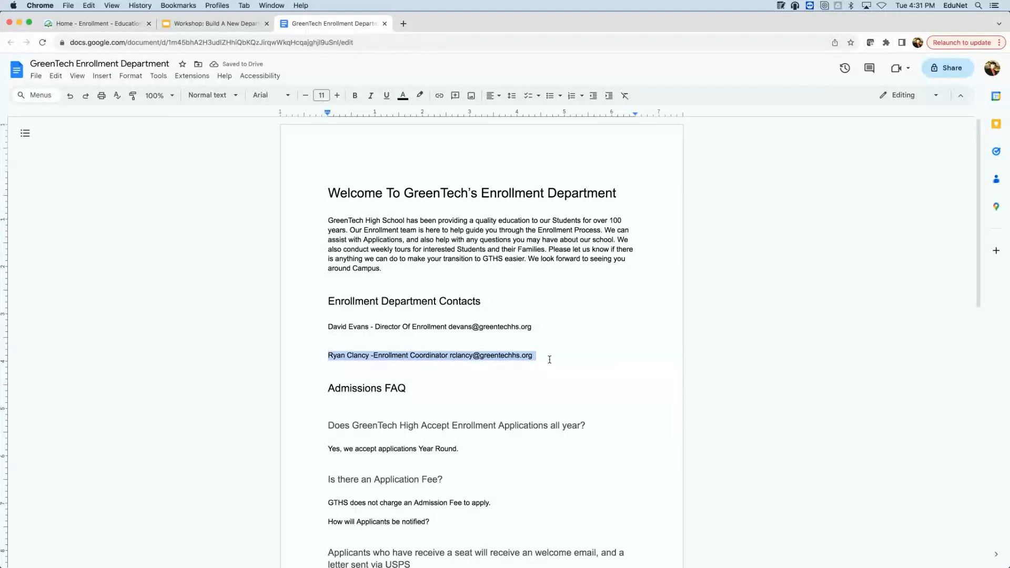
pyautogui.click(295, 6)
pyautogui.click(220, 22)
# - Paste the Enrollment Coordinator's contact line beneath the Director of Enrollment's line, beside the student photo
pyautogui.click(104, 28)
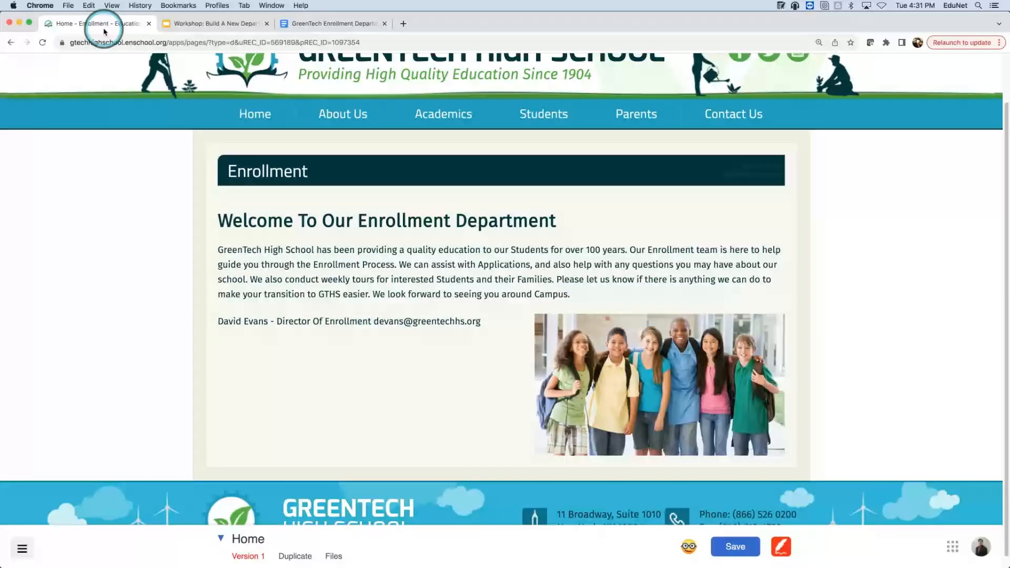
pyautogui.press('super+v')
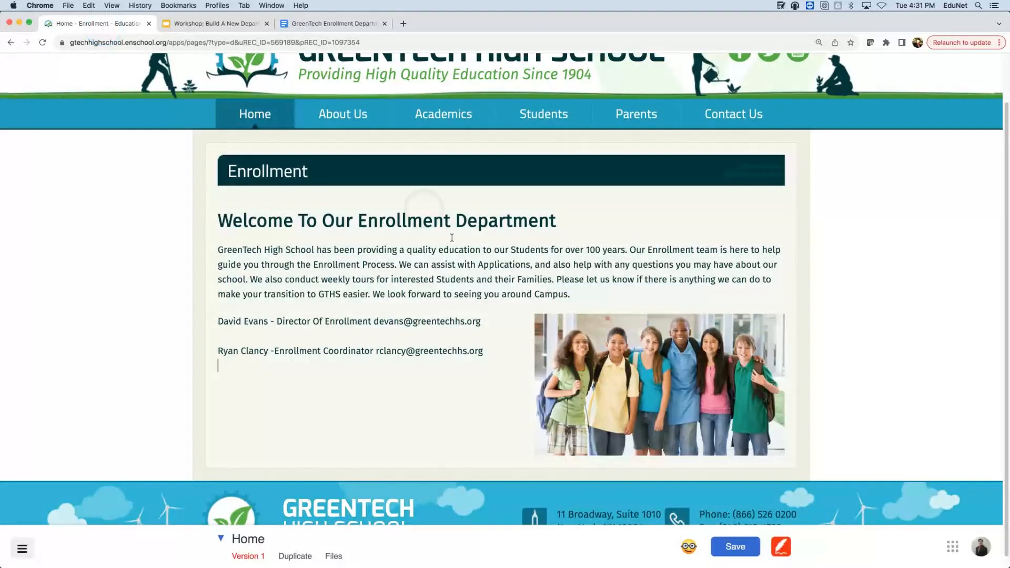
pyautogui.click(542, 427)
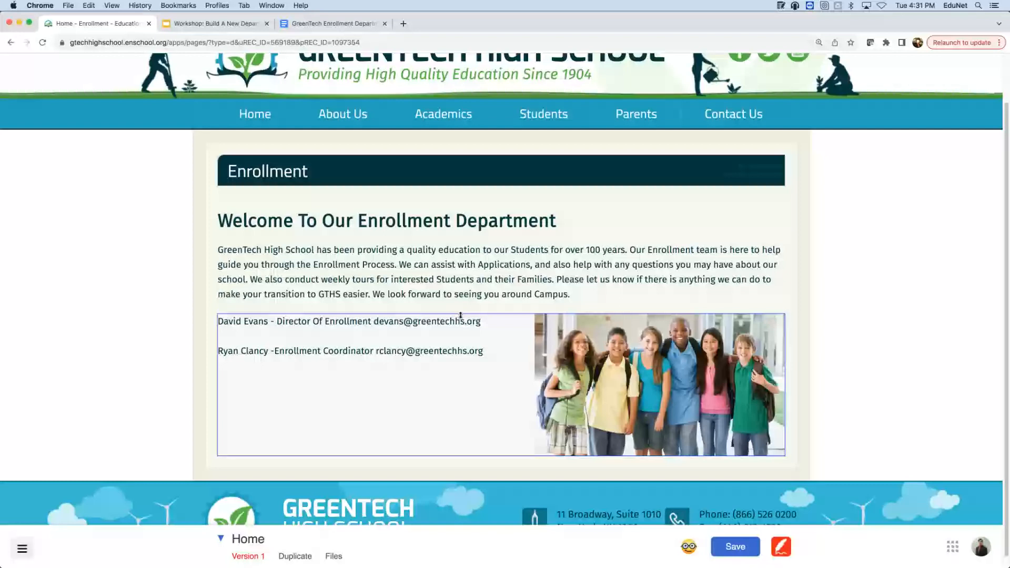
# - Put the cursor at the start of the first contact line in the contacts block
pyautogui.click(314, 320)
pyautogui.click(308, 296)
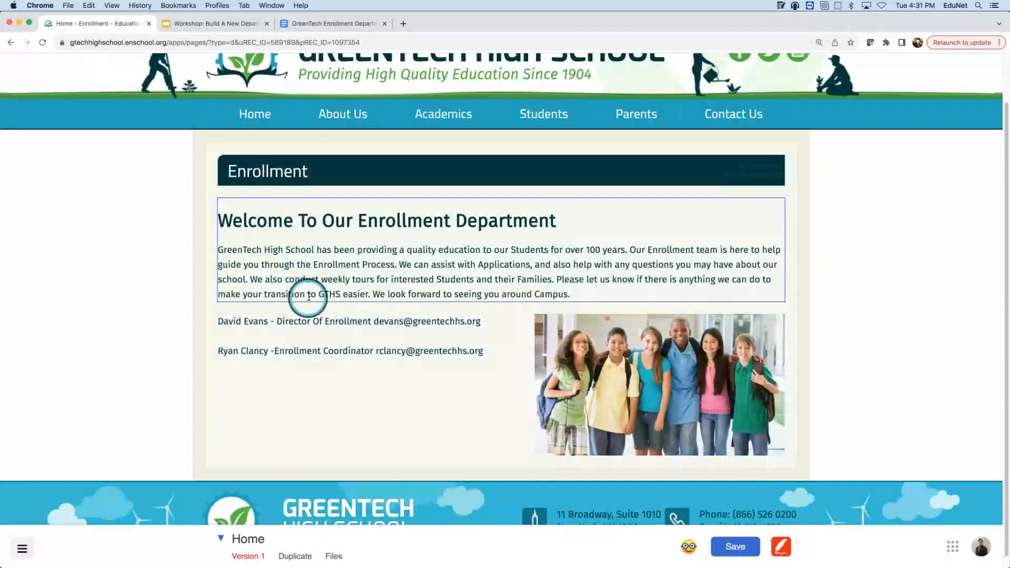
pyautogui.click(285, 339)
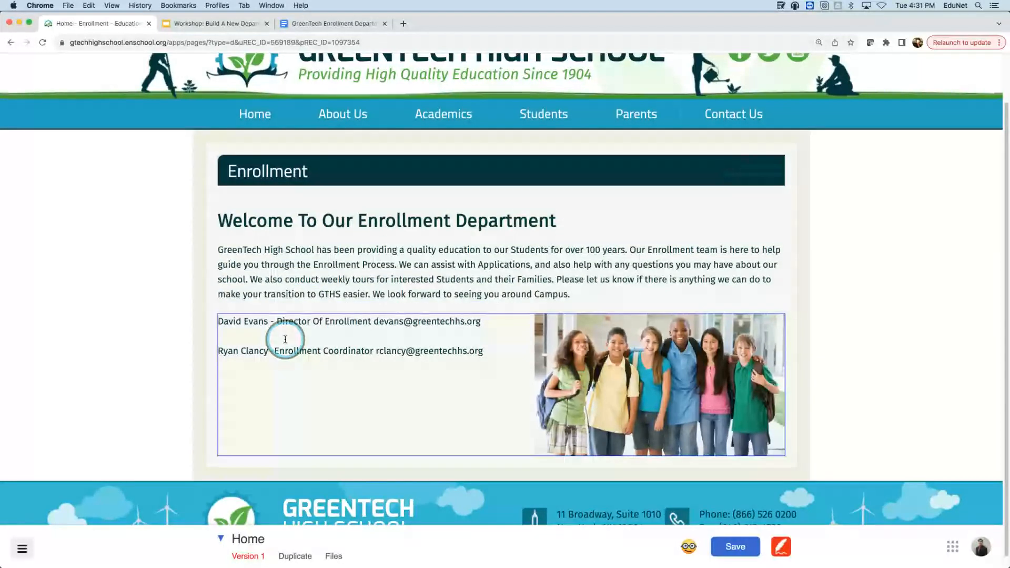
pyautogui.click(223, 313)
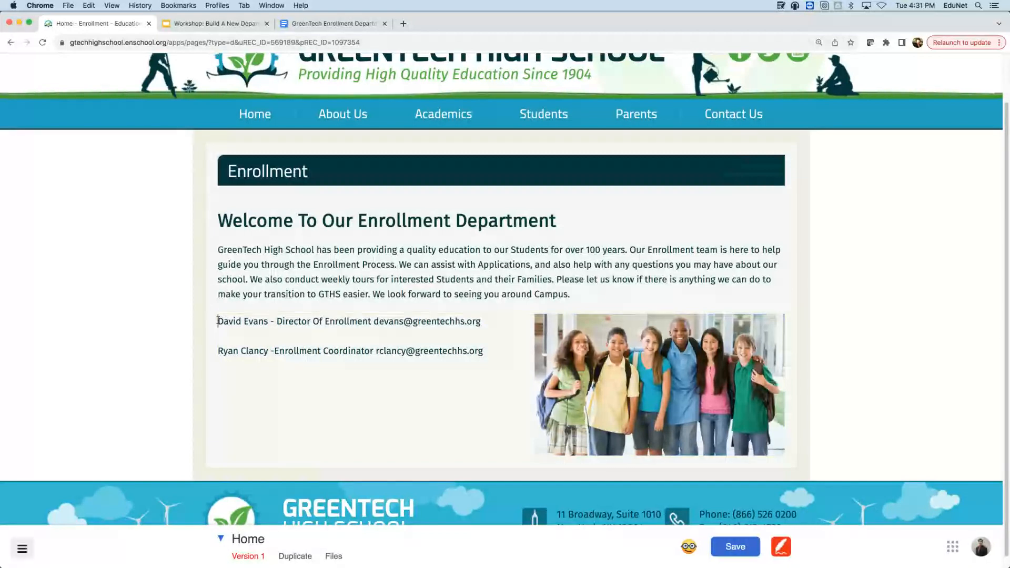
# - Add blank lines above the two contacts and type 'Admissions Contact Information' on the top one
pyautogui.press('Return')
pyautogui.press('Return')
pyautogui.press('Return')
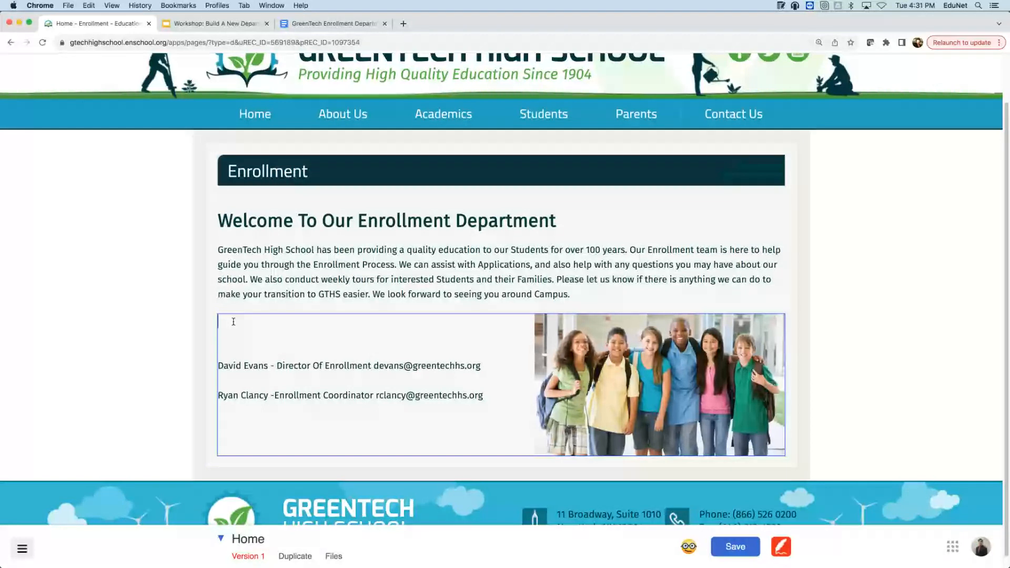
pyautogui.write('Admissi')
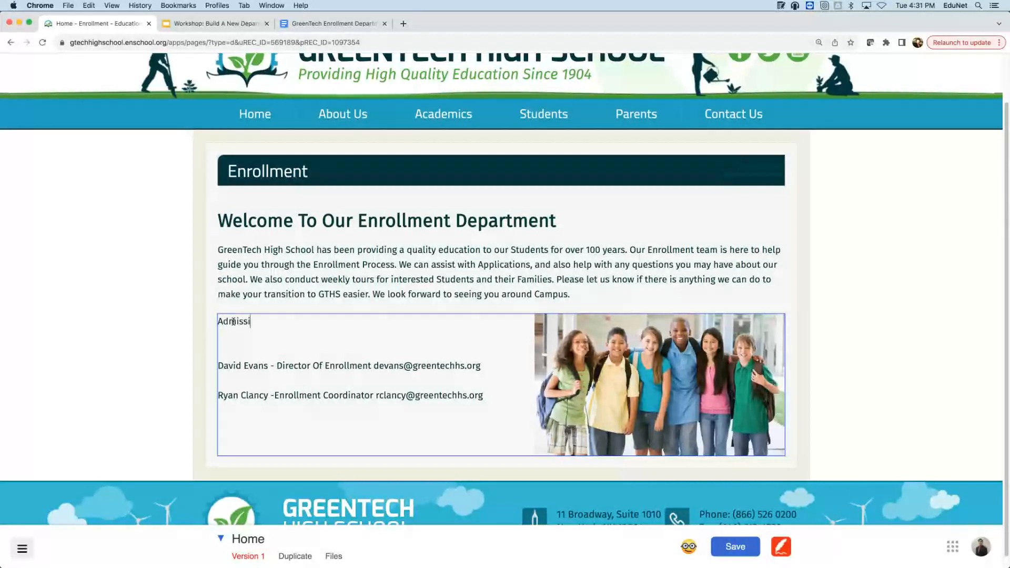
pyautogui.write('ons')
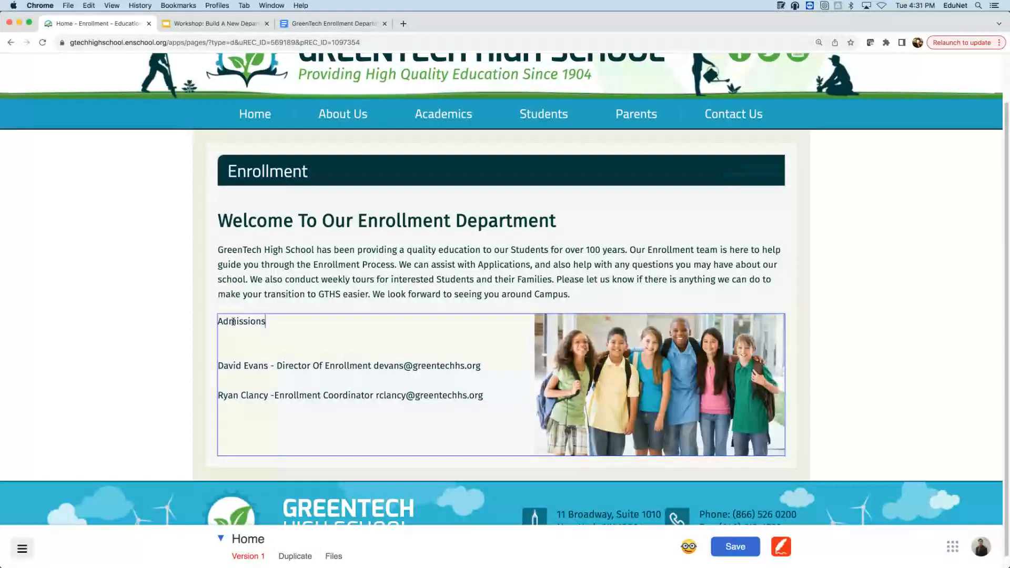
pyautogui.write(' Co')
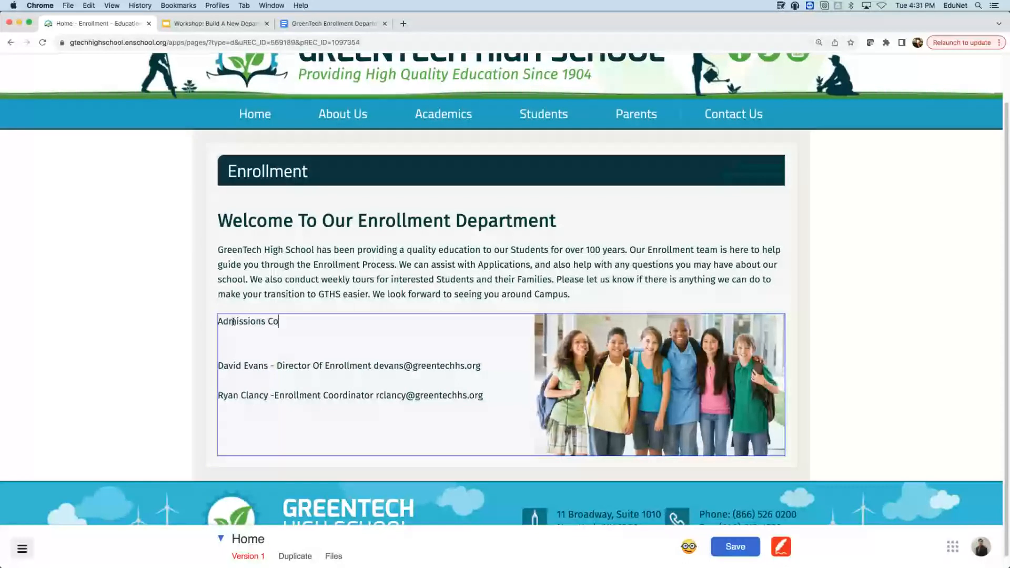
pyautogui.write('ntact Inform')
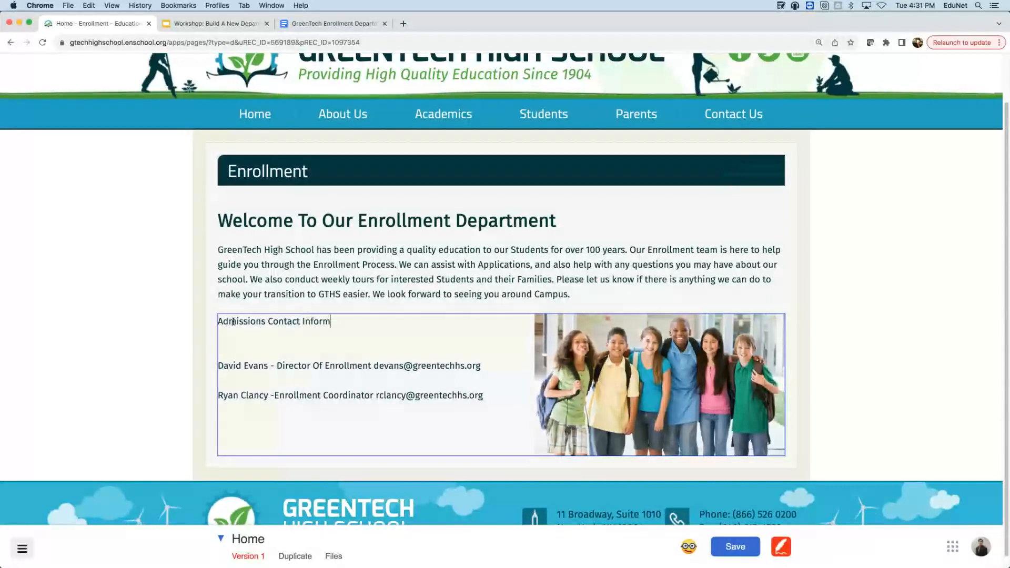
pyautogui.write('ation')
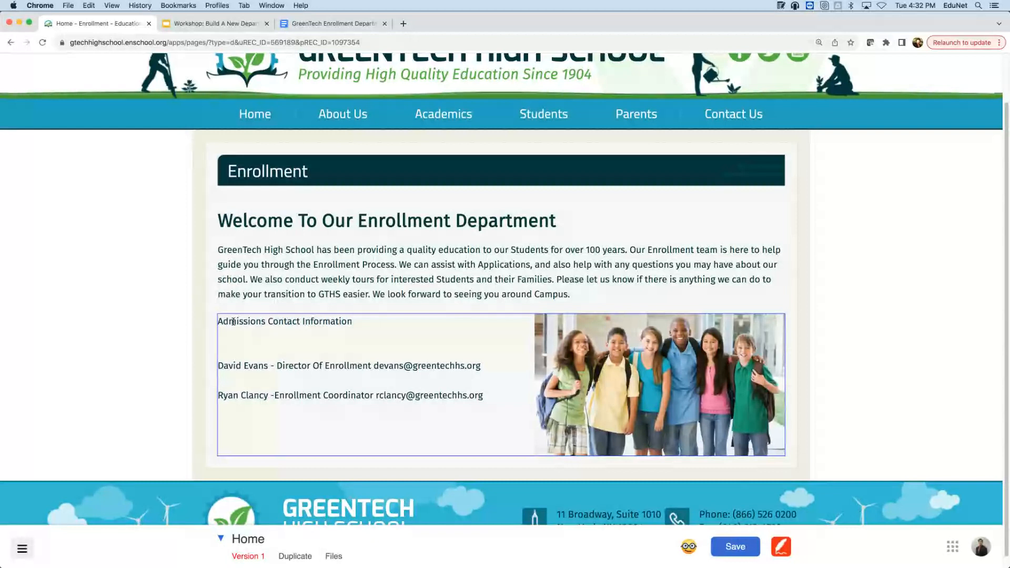
pyautogui.click(364, 327)
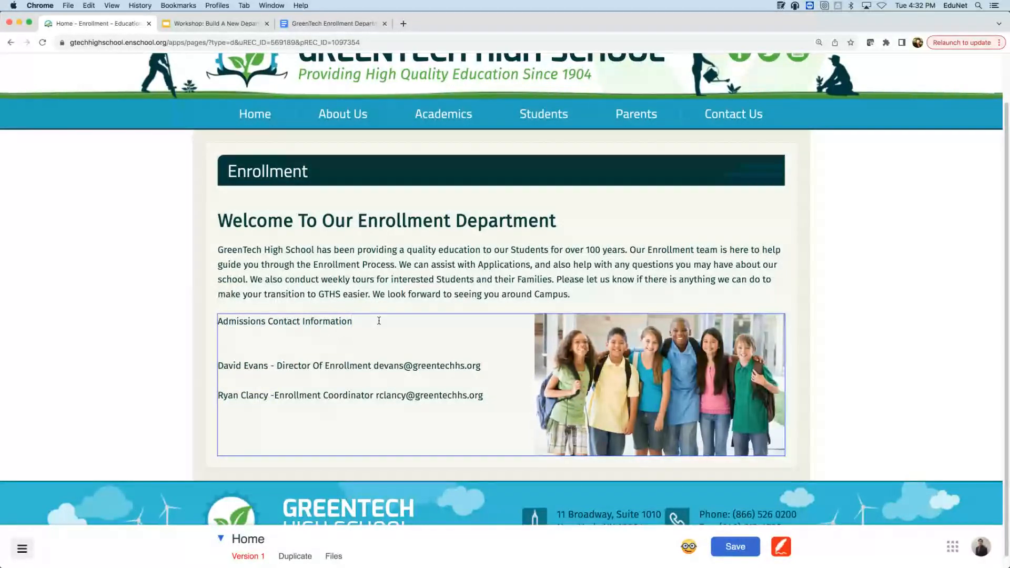
# - Apply the Heading 2 style to 'Admissions Contact Information', then save the Enrollment page
pyautogui.moveTo(362, 322); pyautogui.dragTo(213, 322)
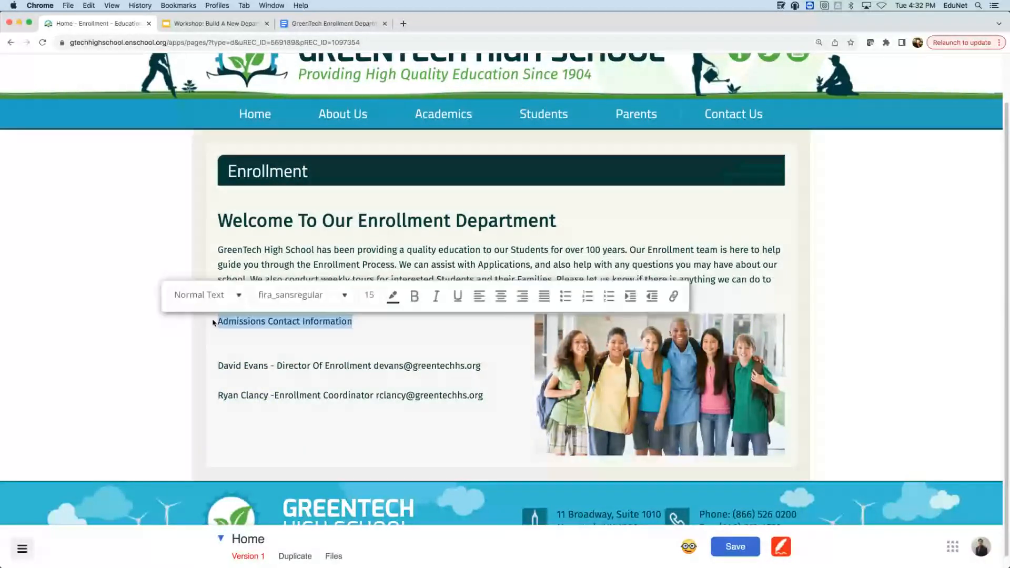
pyautogui.click(213, 303)
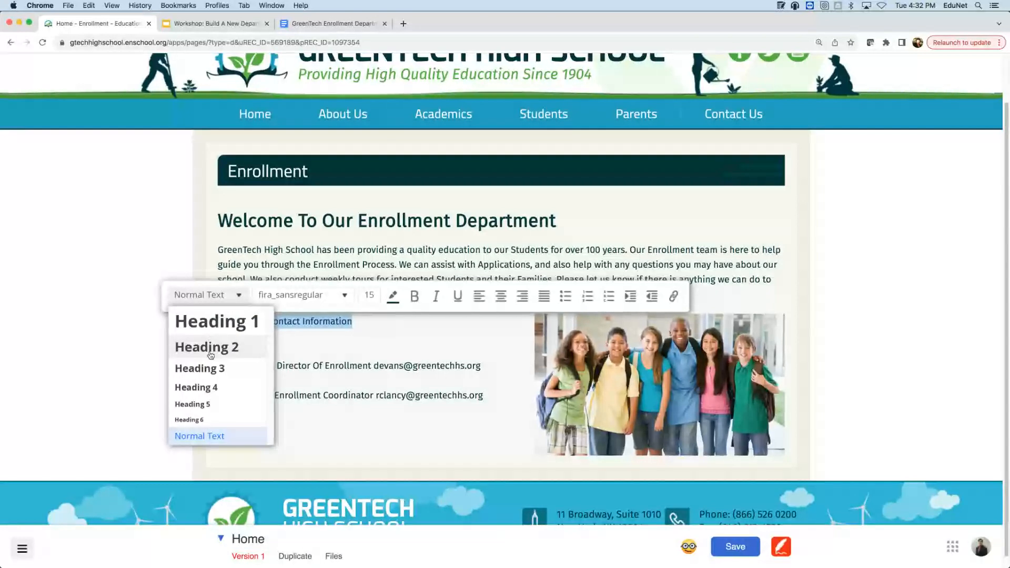
pyautogui.click(711, 542)
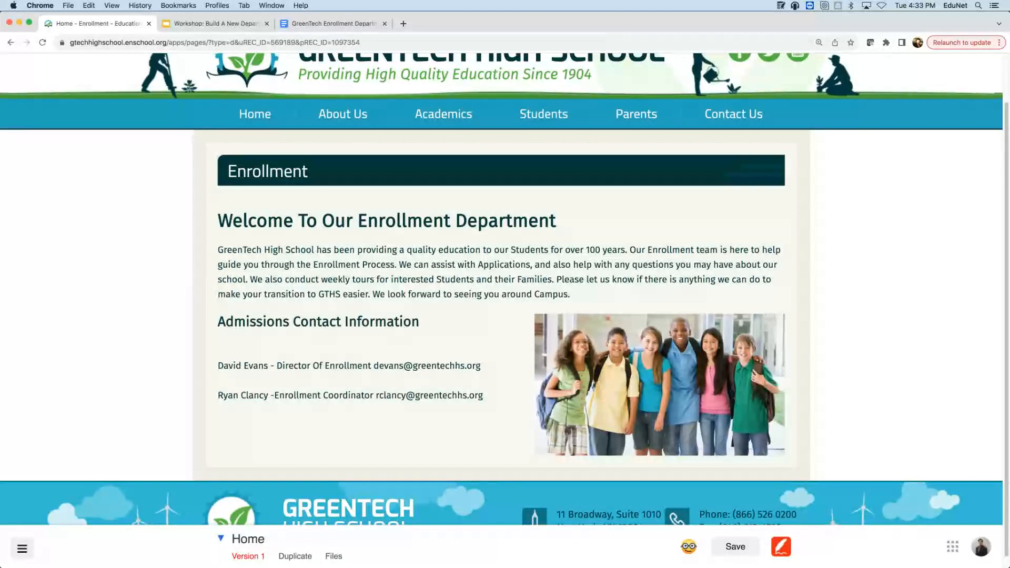
pyautogui.click(731, 550)
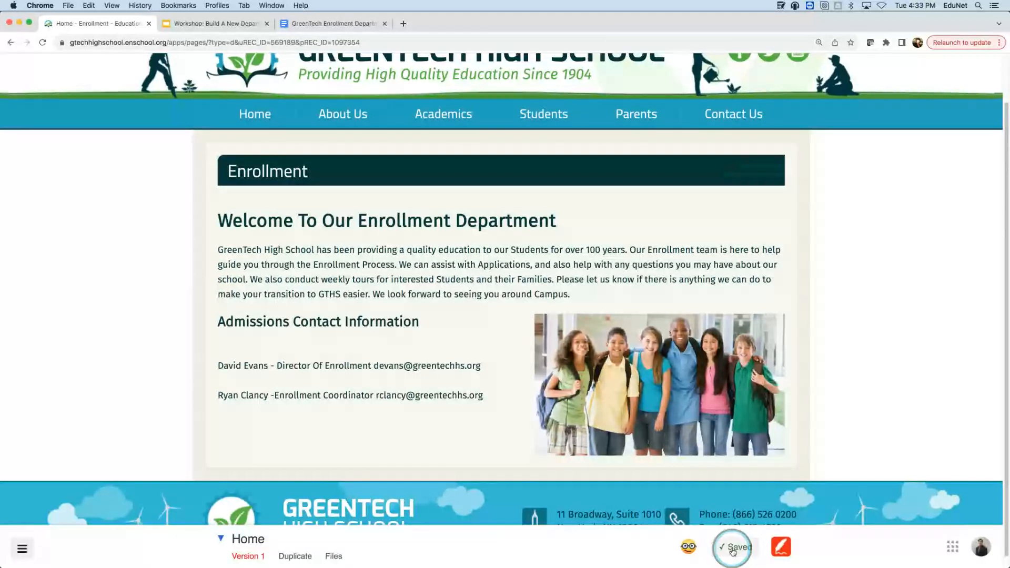
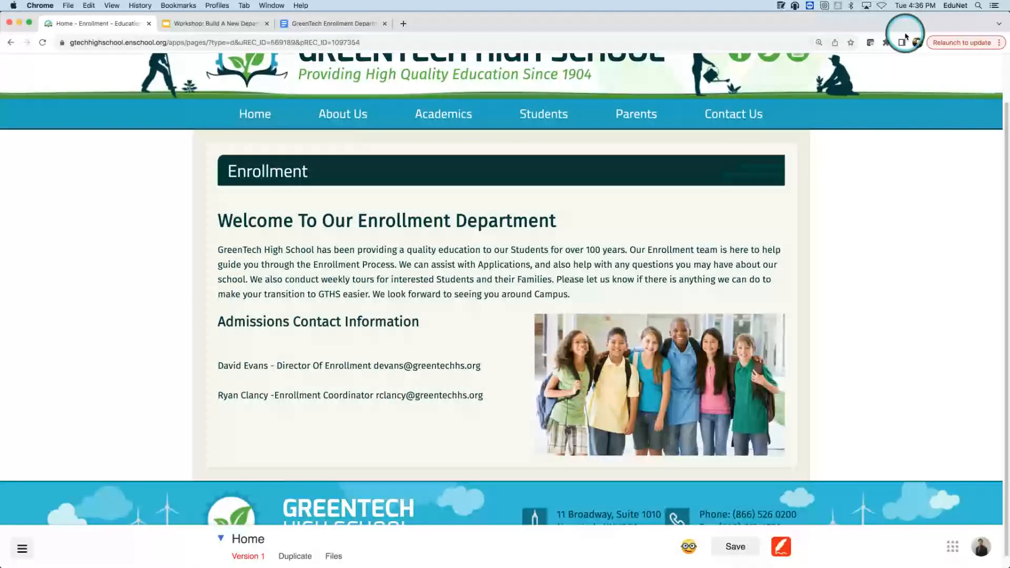
# - Run the owl accessibility checker on the Enrollment page to get its alt-text recommendation
pyautogui.click(883, 128)
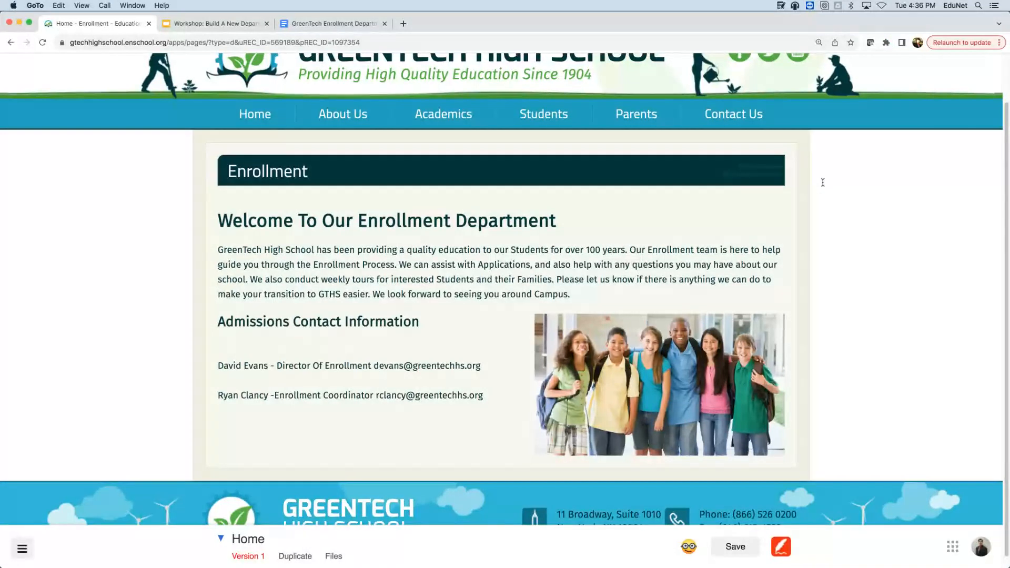
pyautogui.click(617, 31)
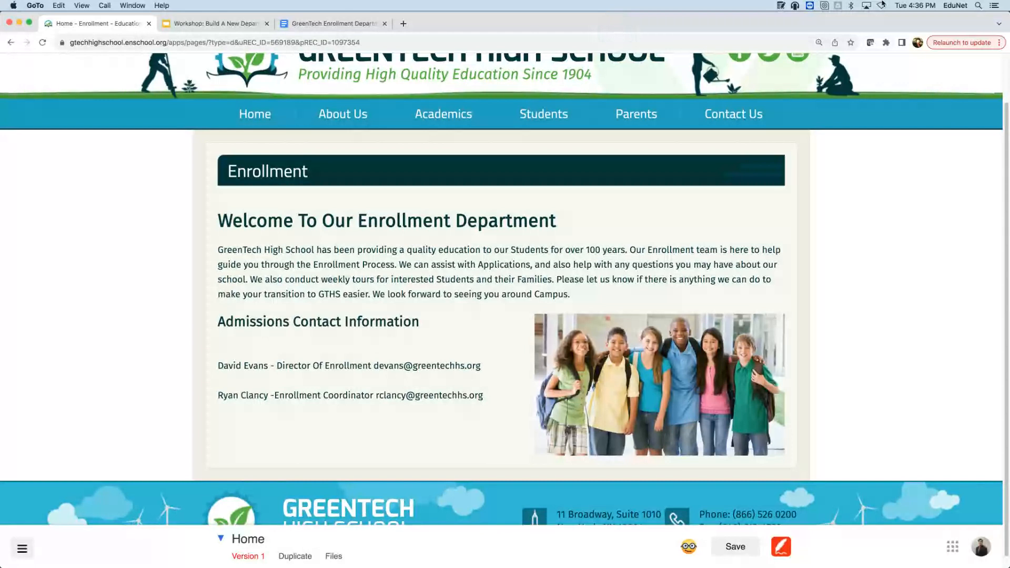
pyautogui.click(984, 105)
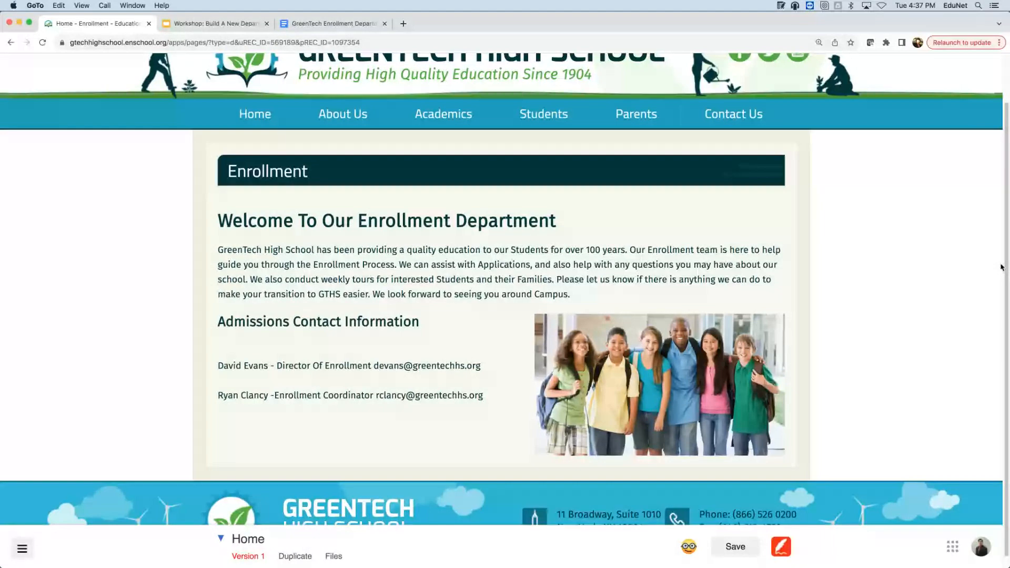
pyautogui.click(699, 552)
pyautogui.click(695, 549)
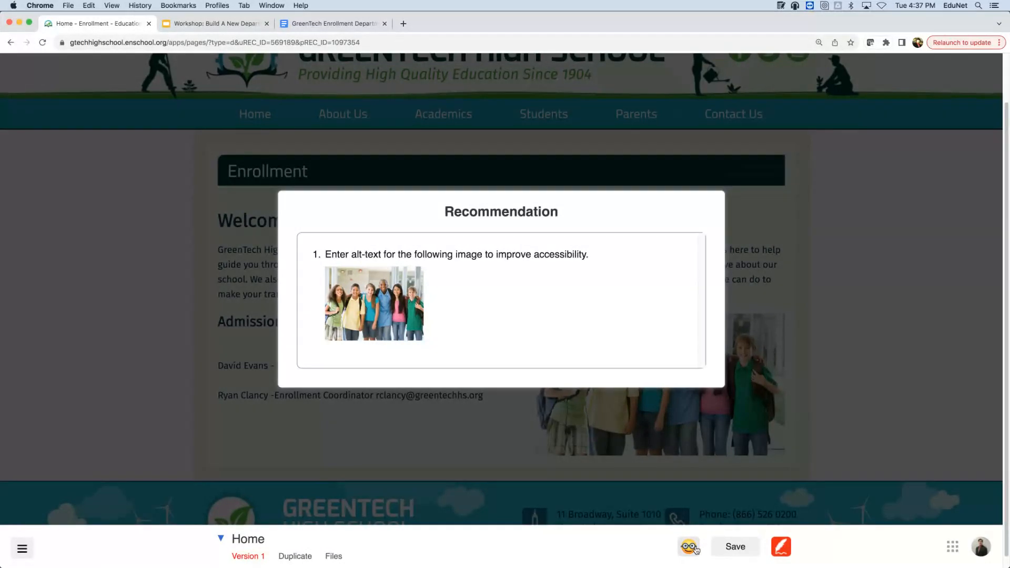
# - Mark the students photo as 'Image is decorative' in its Accessibility settings and save the page
pyautogui.click(950, 248)
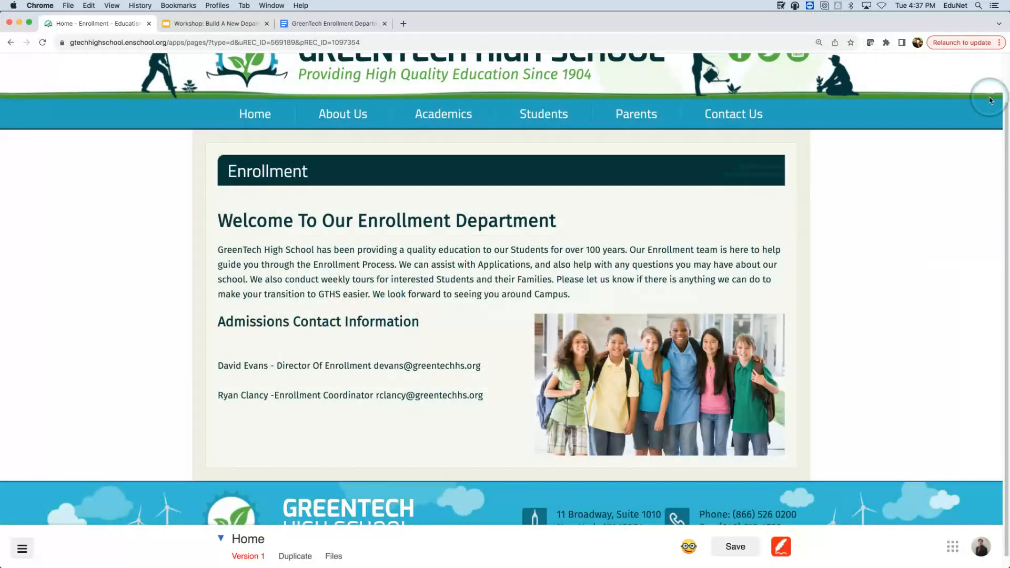
pyautogui.click(975, 232)
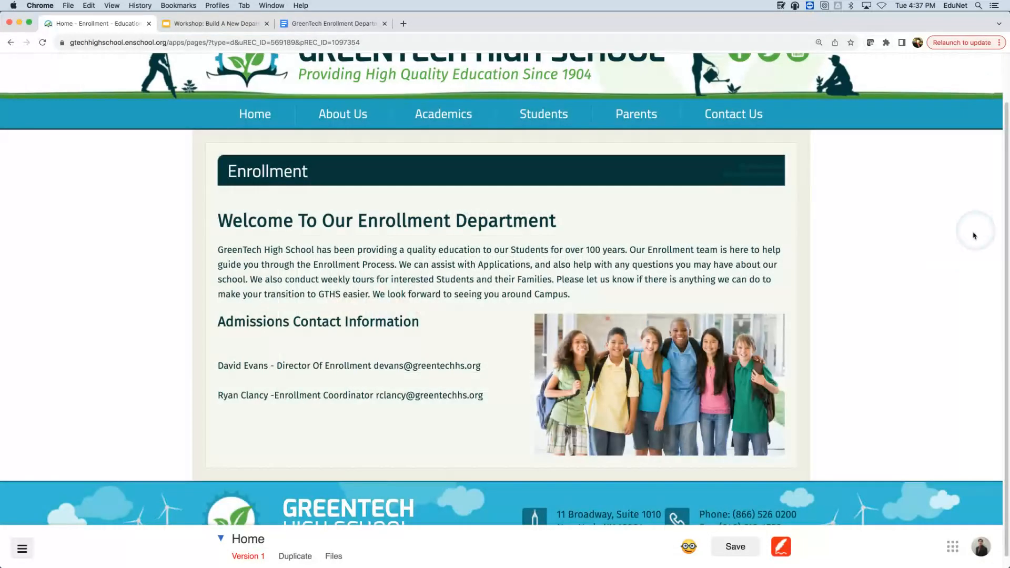
pyautogui.click(556, 325)
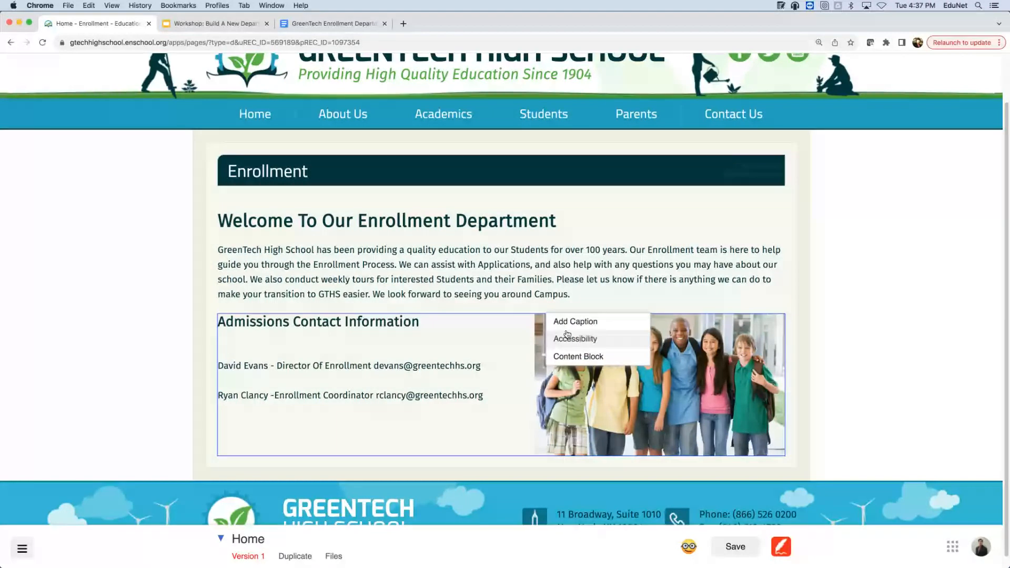
pyautogui.click(574, 339)
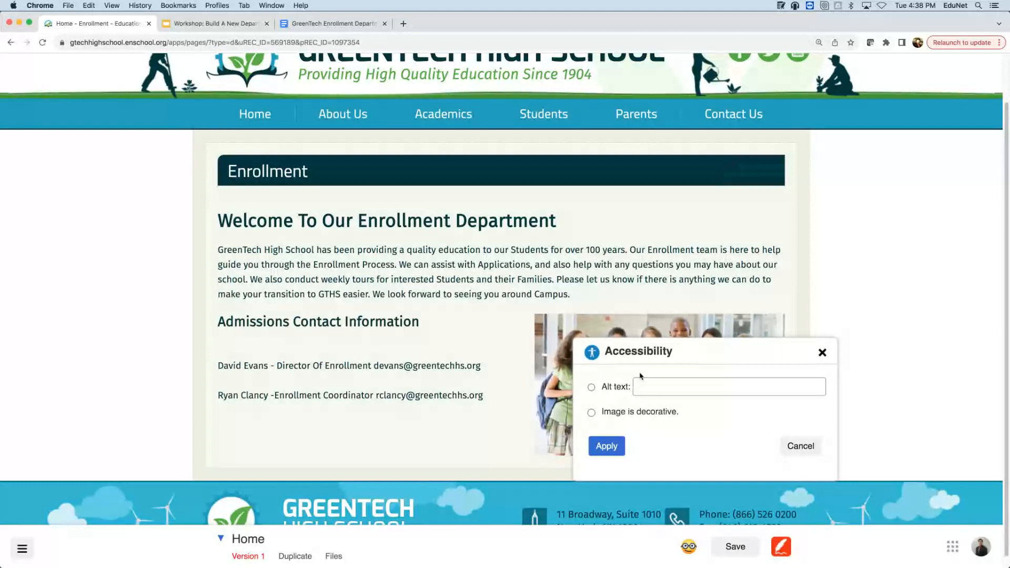
pyautogui.click(591, 413)
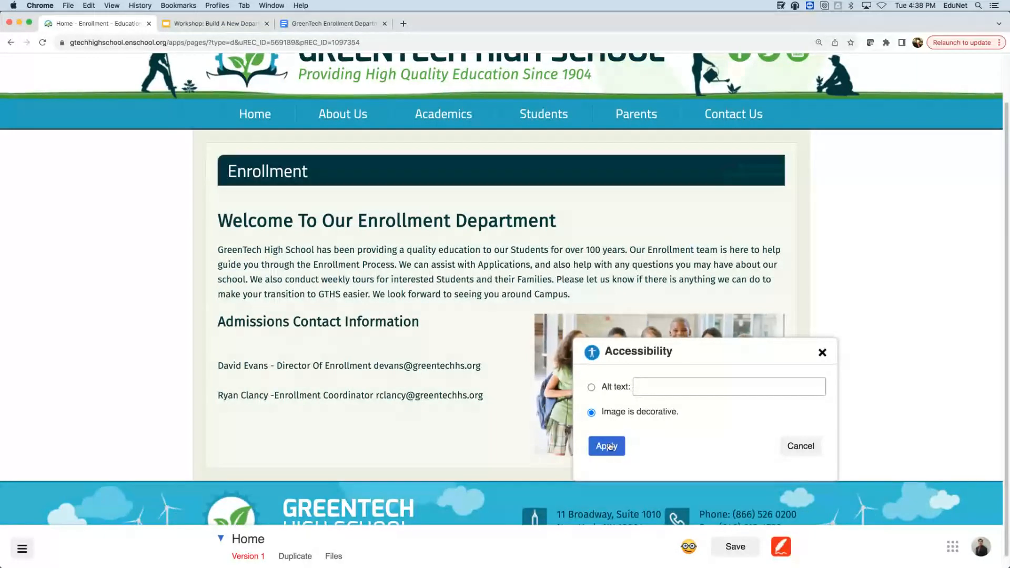
pyautogui.click(607, 446)
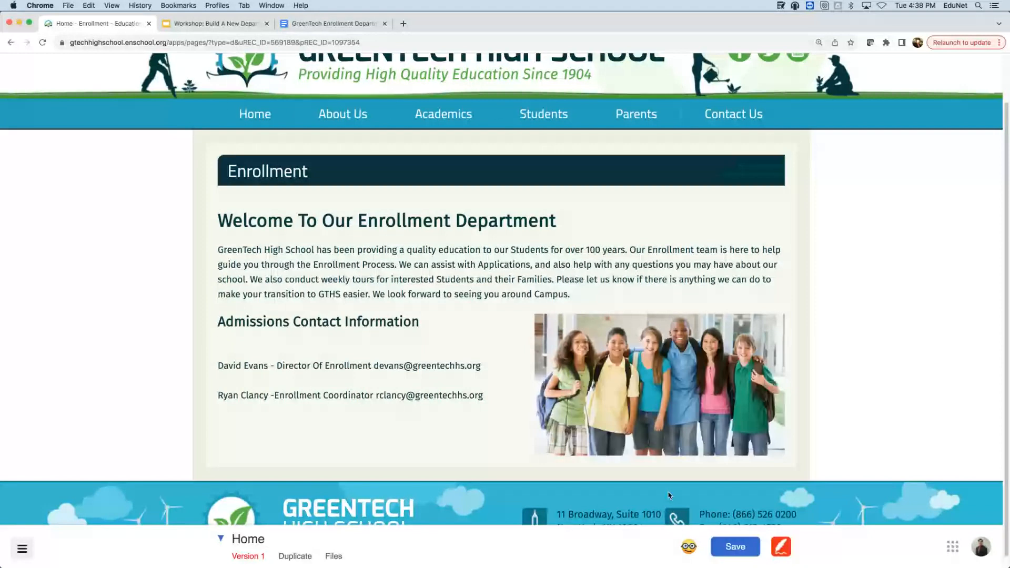
pyautogui.click(743, 555)
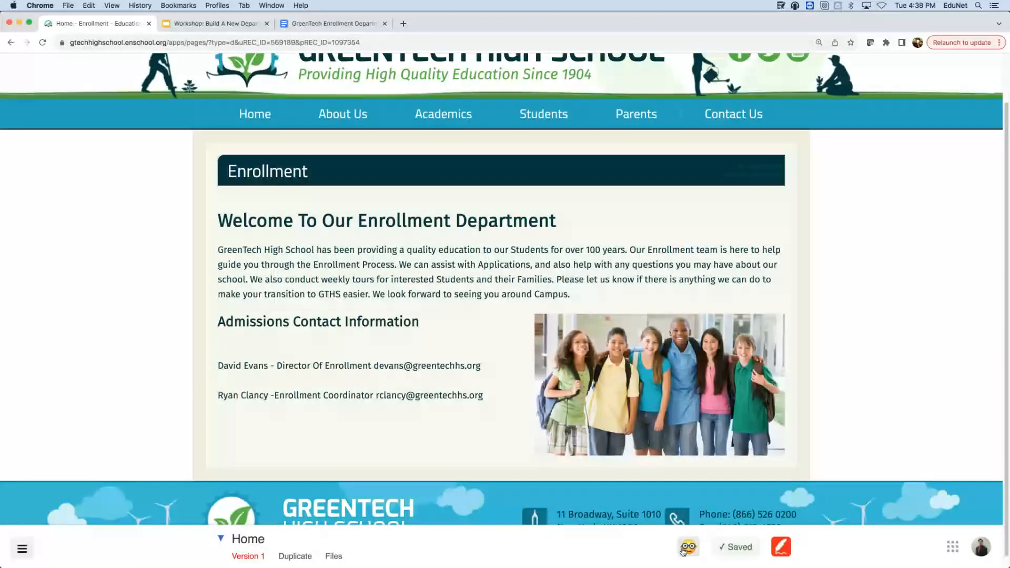
# - Recheck the Enrollment page with the owl accessibility checker and save it again
pyautogui.click(686, 549)
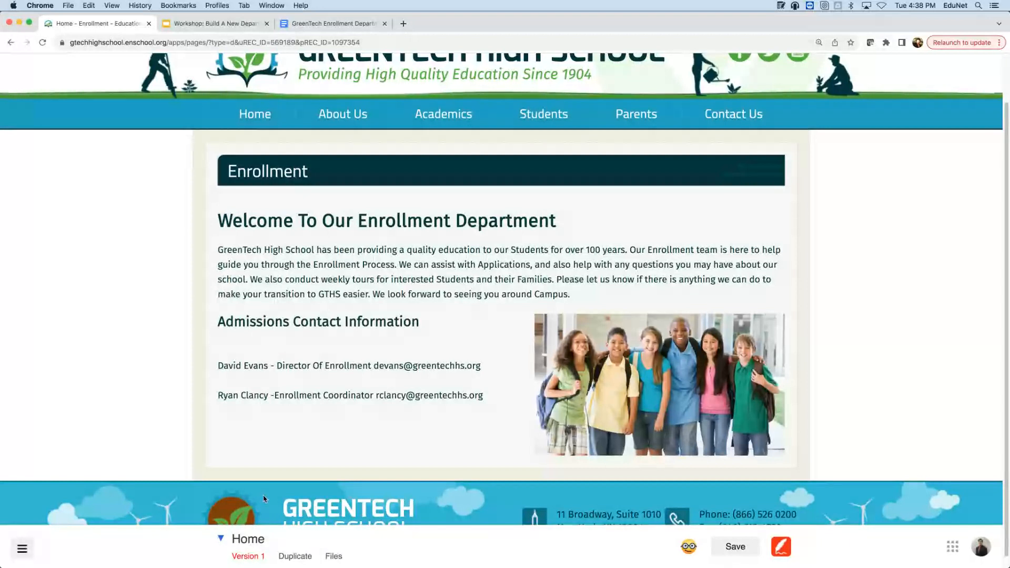
pyautogui.click(739, 551)
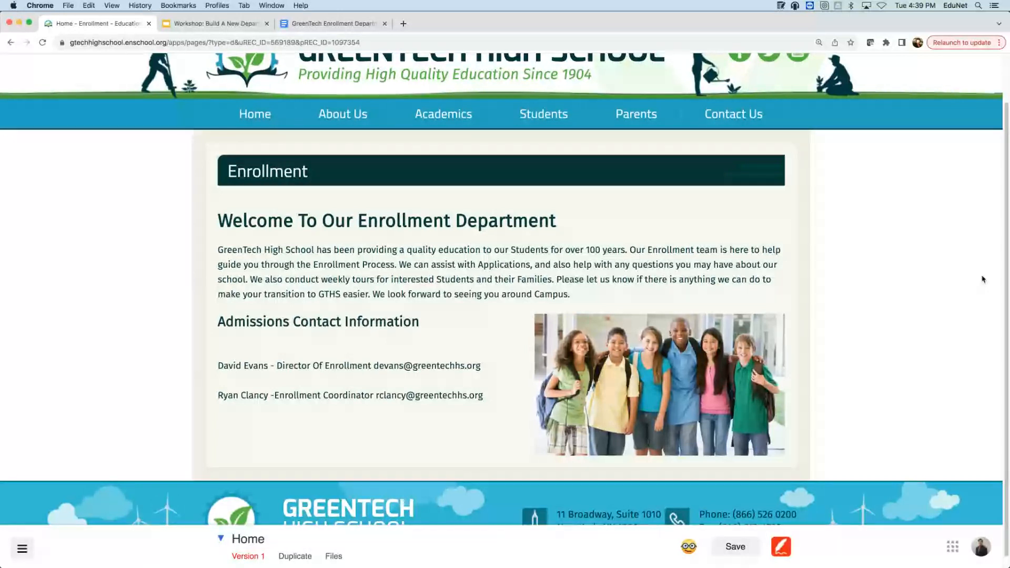
pyautogui.click(919, 165)
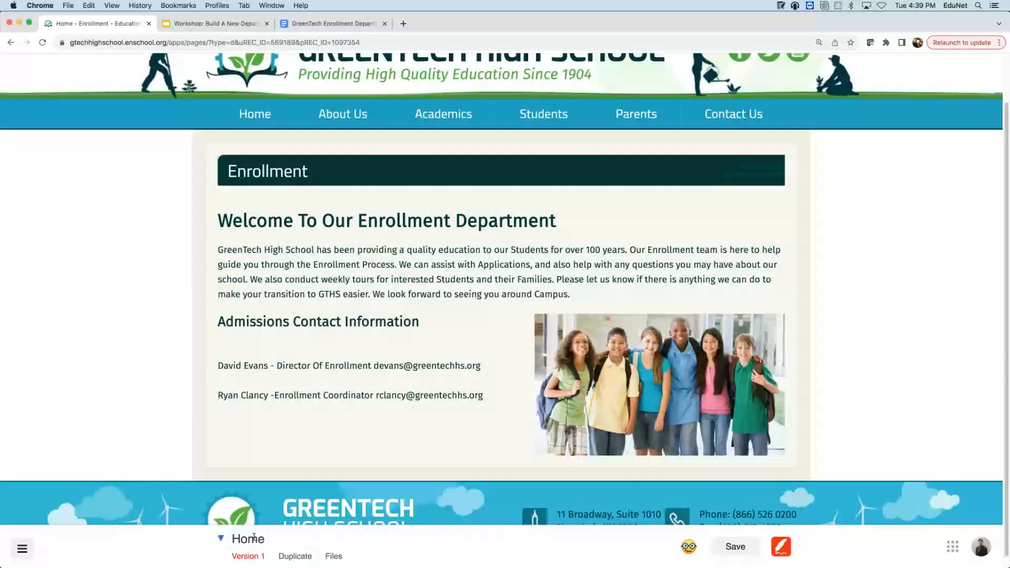
# - Add a new 'Frequently Asked Questions' page in the Enrollment section via This Section > New page
pyautogui.click(223, 540)
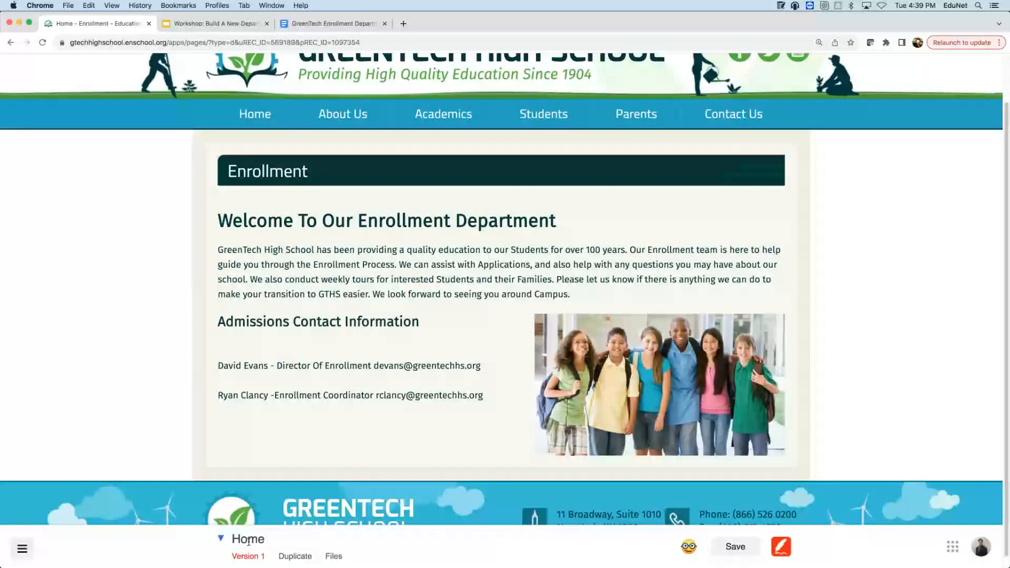
pyautogui.click(222, 540)
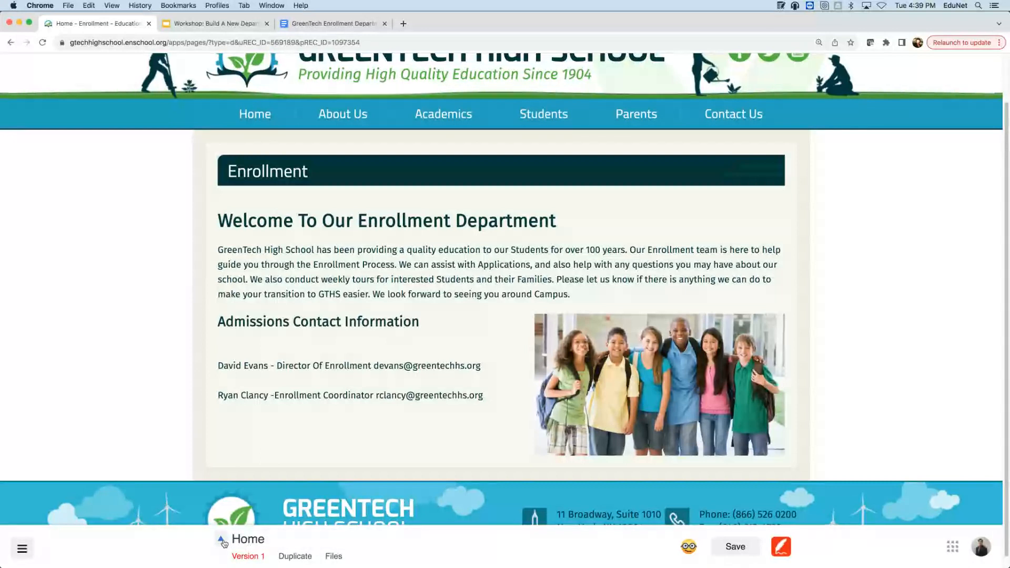
pyautogui.click(222, 540)
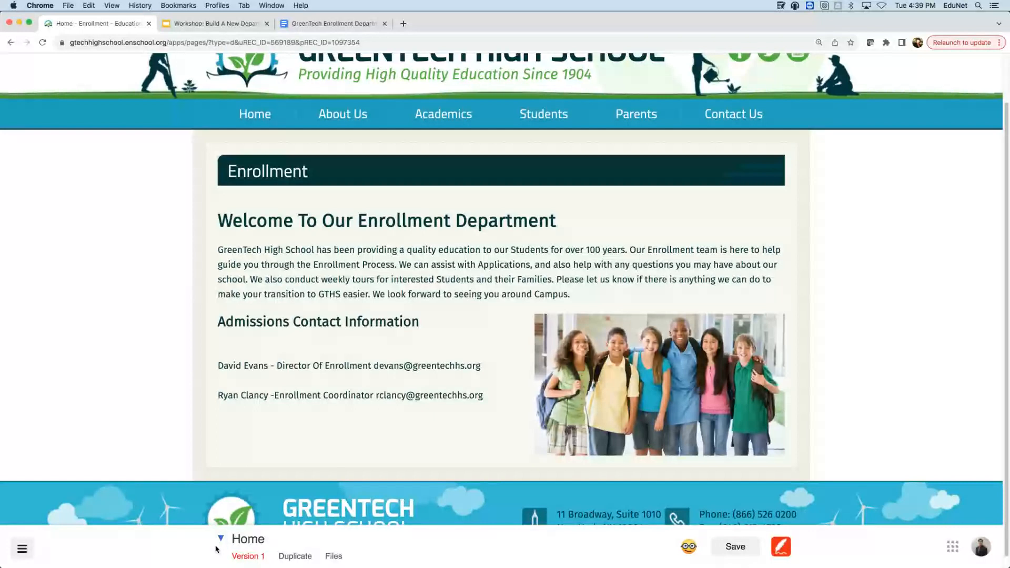
pyautogui.click(219, 541)
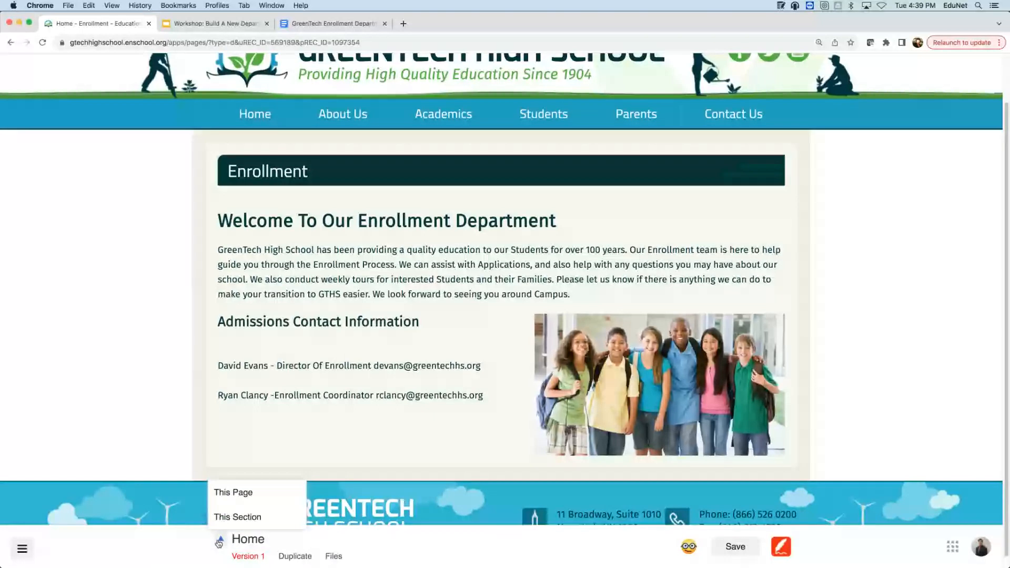
pyautogui.moveTo(230, 518)
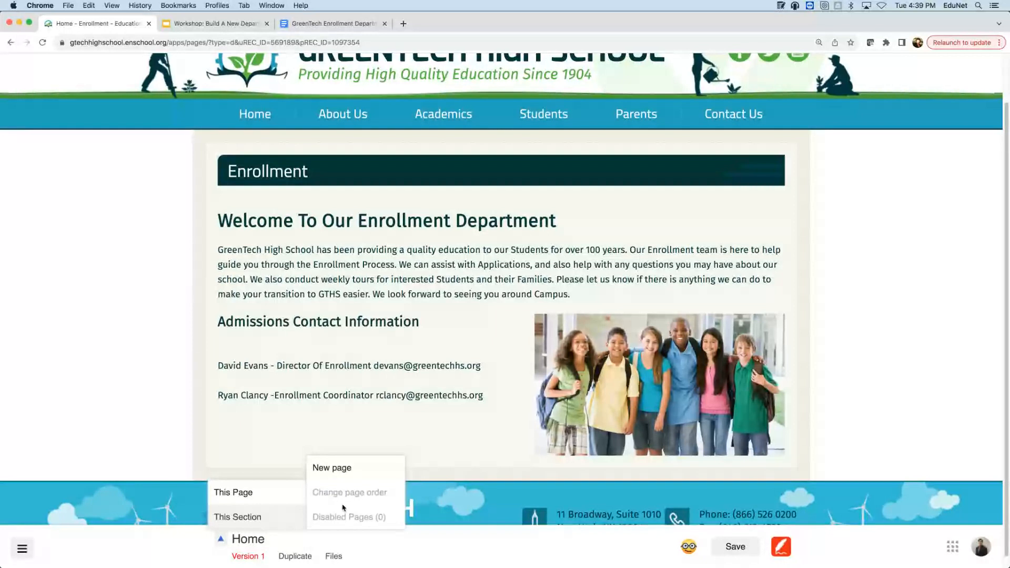
pyautogui.click(346, 474)
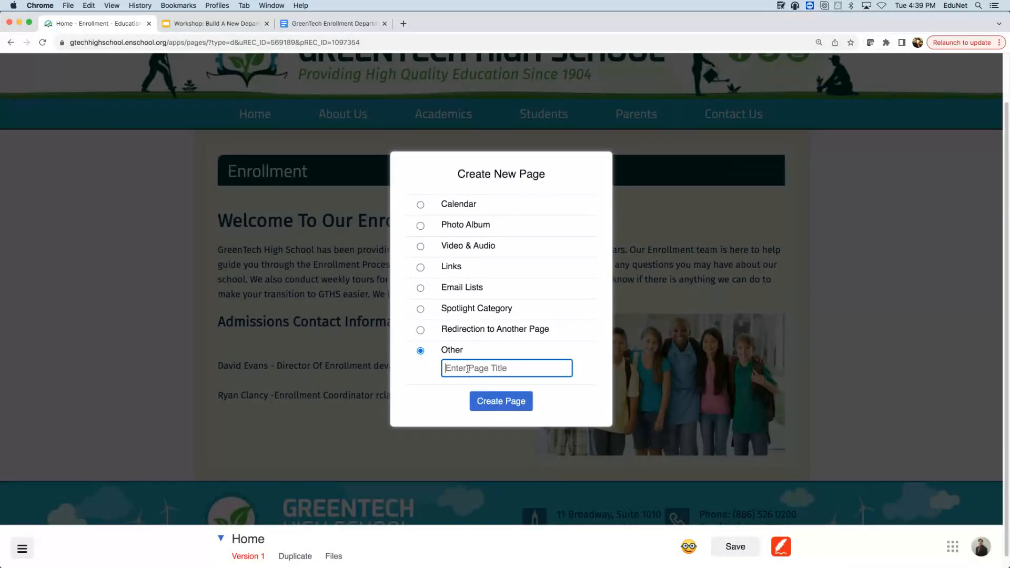
pyautogui.write('Frequently Asked Qu')
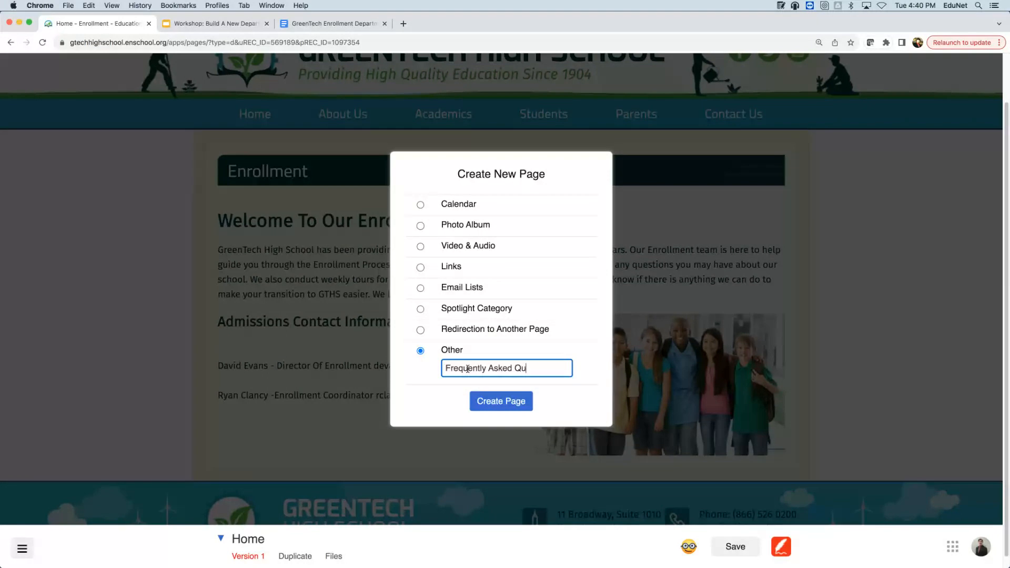
pyautogui.write('estions')
pyautogui.click(507, 399)
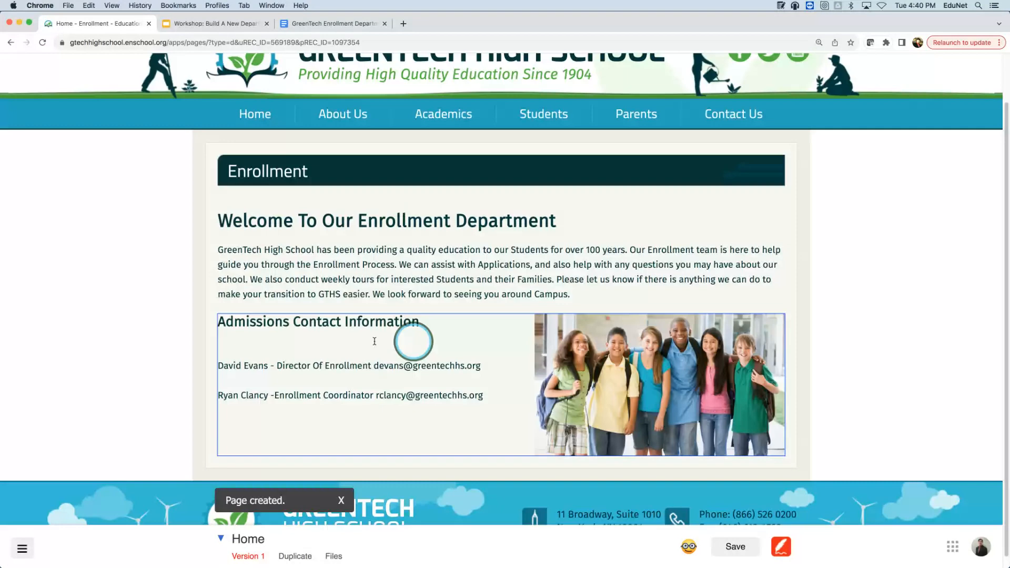
pyautogui.click(367, 341)
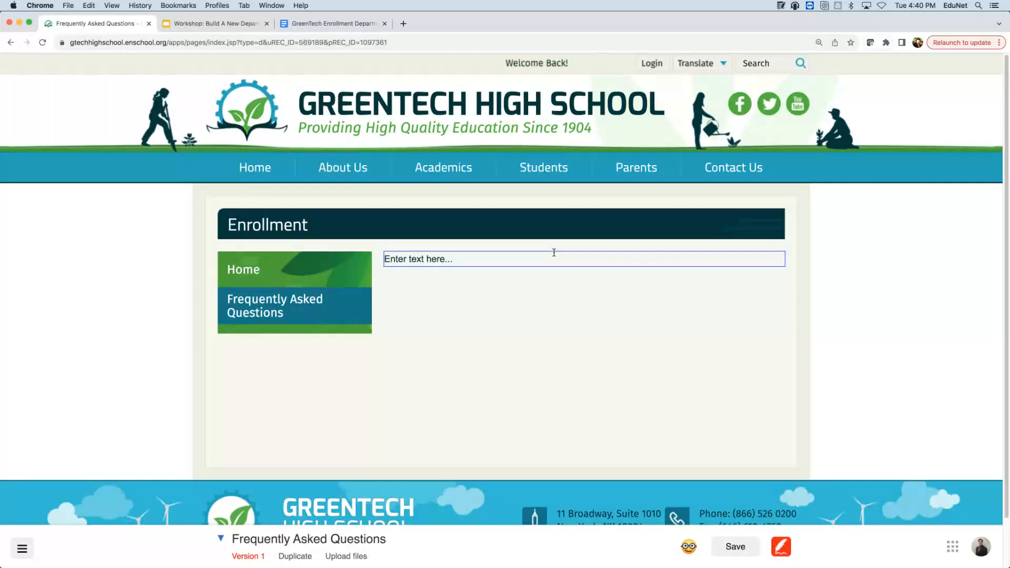
# - Select the admissions FAQ questions and answers in the enrollment department Google Doc
pyautogui.click(355, 25)
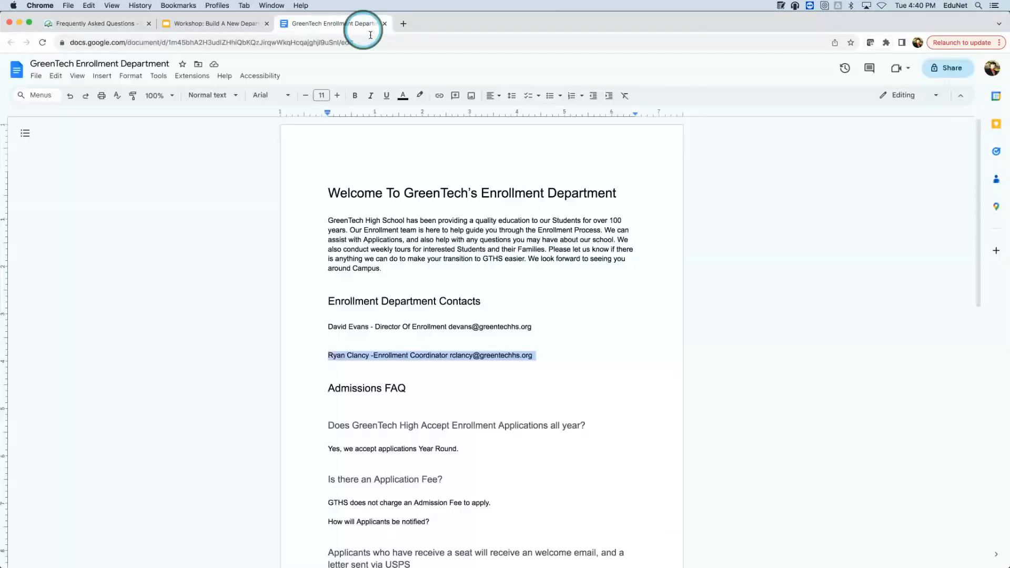
pyautogui.scroll(-2, 555, 262)
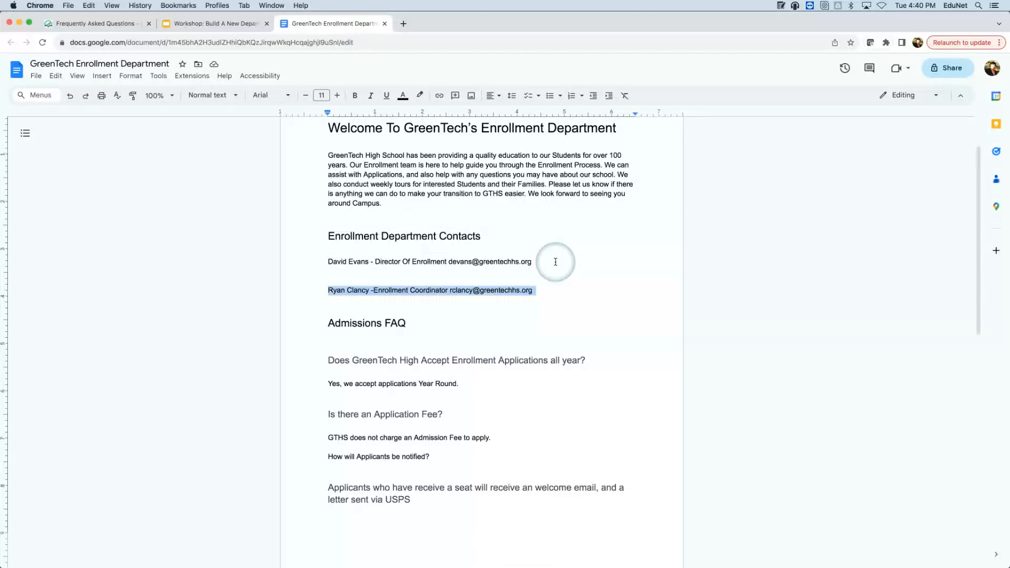
pyautogui.scroll(1, 533, 248)
pyautogui.click(391, 379)
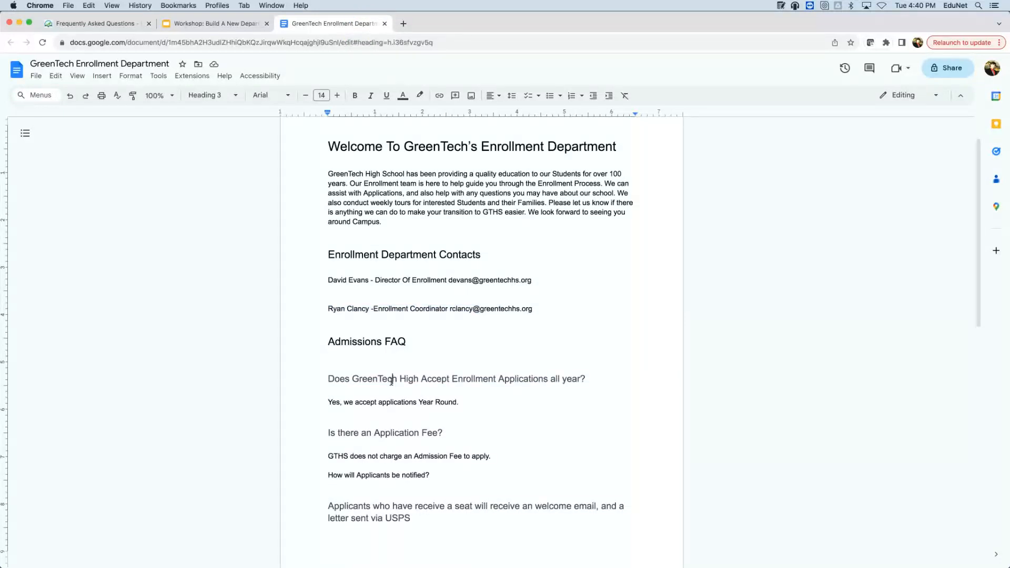
pyautogui.click(351, 373)
pyautogui.click(331, 377)
pyautogui.moveTo(331, 377); pyautogui.dragTo(497, 519)
pyautogui.press('super+c')
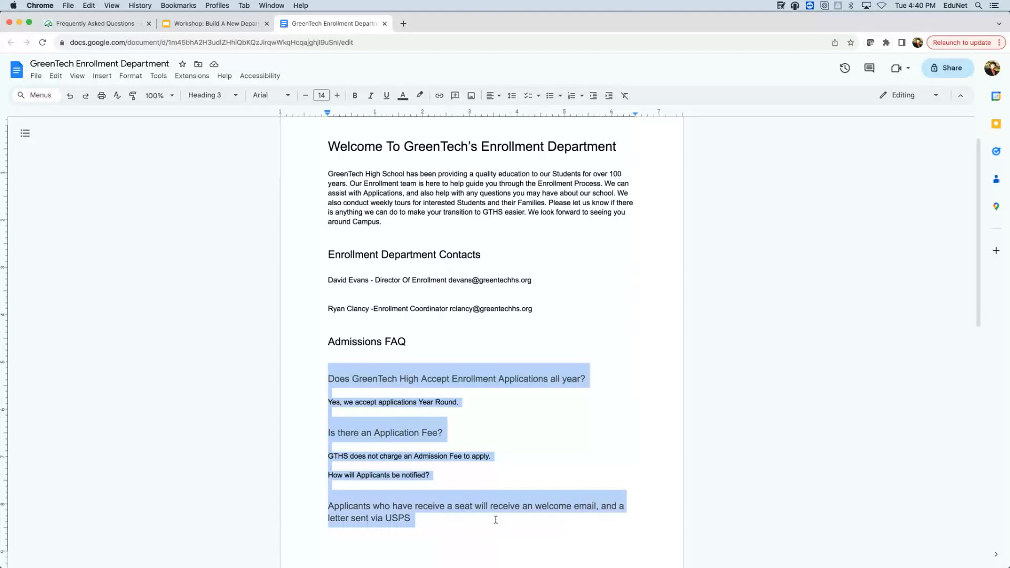
pyautogui.click(220, 24)
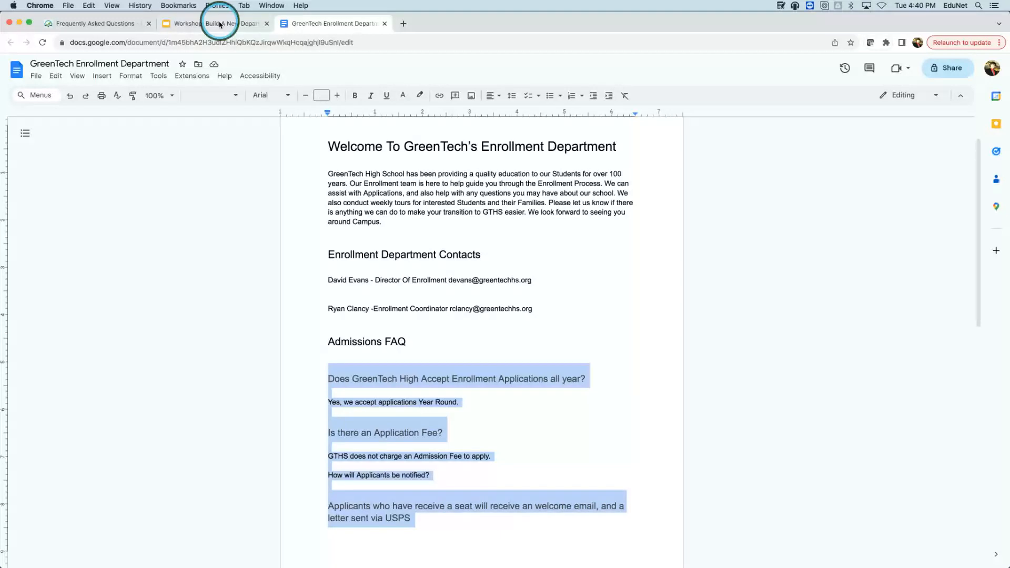
pyautogui.click(128, 24)
# - Replace the 'Enter text here...' placeholder with the pasted admissions FAQ text
pyautogui.click(506, 269)
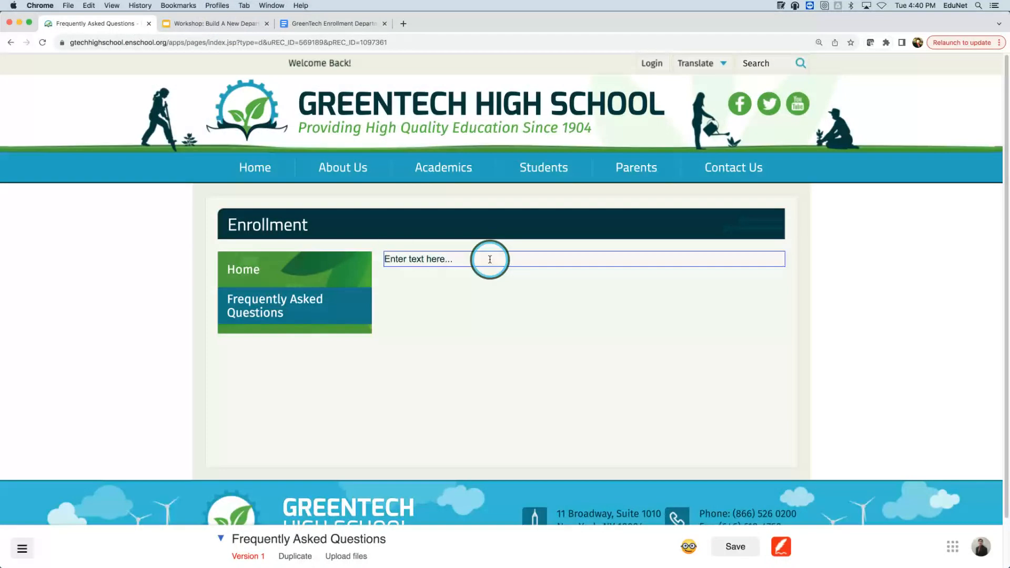
pyautogui.moveTo(489, 259); pyautogui.dragTo(393, 256)
pyautogui.click(386, 257)
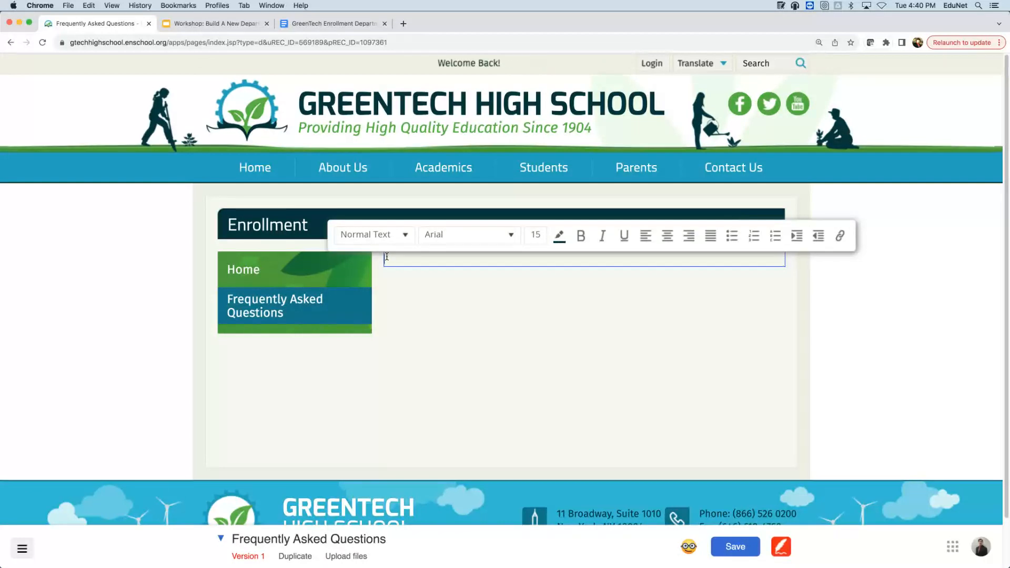
pyautogui.press('super+v')
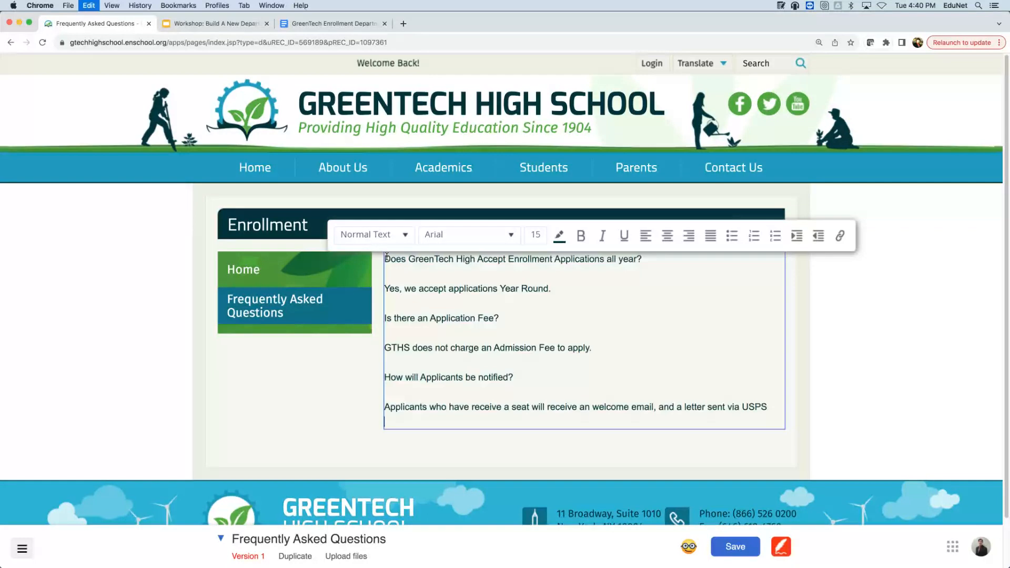
pyautogui.click(680, 344)
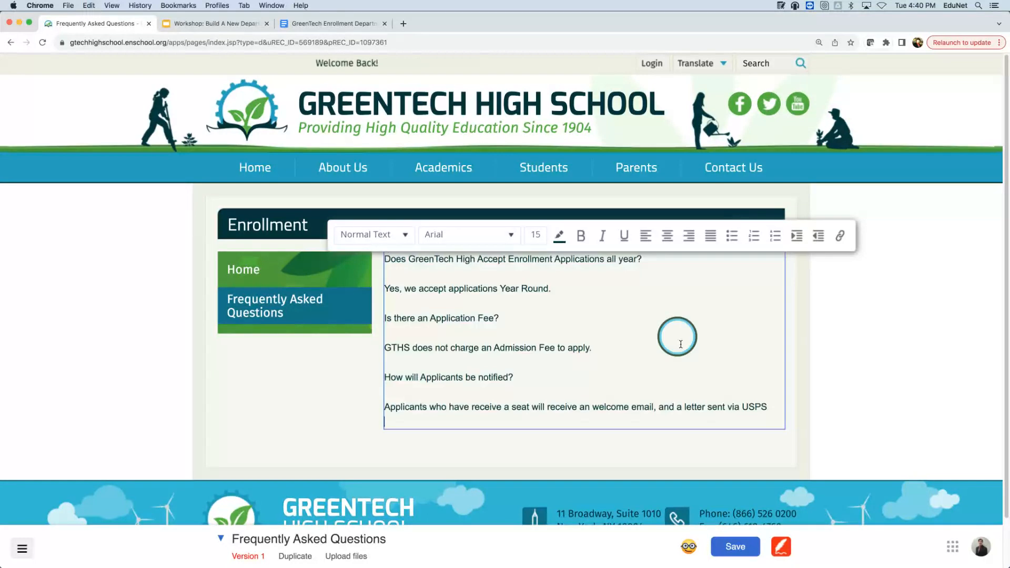
pyautogui.click(956, 299)
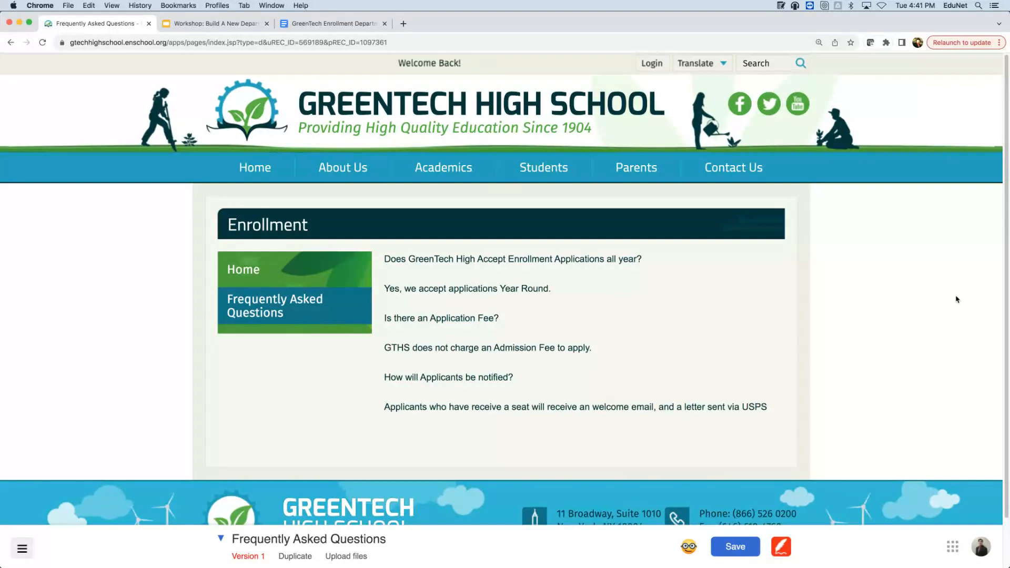
# - Insert a blank line above the first FAQ question
pyautogui.click(385, 258)
pyautogui.press('Return')
pyautogui.click(488, 257)
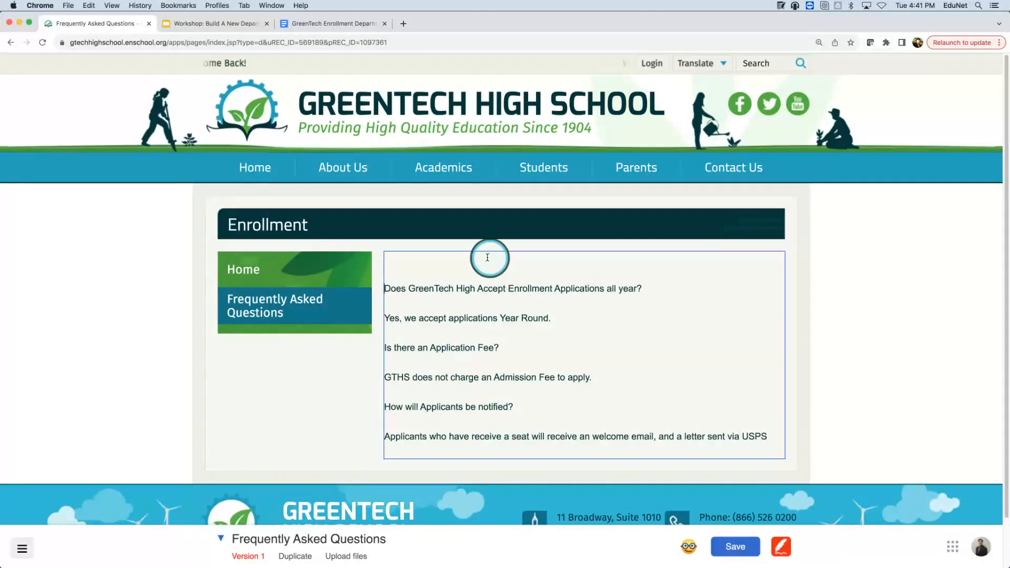
pyautogui.click(468, 261)
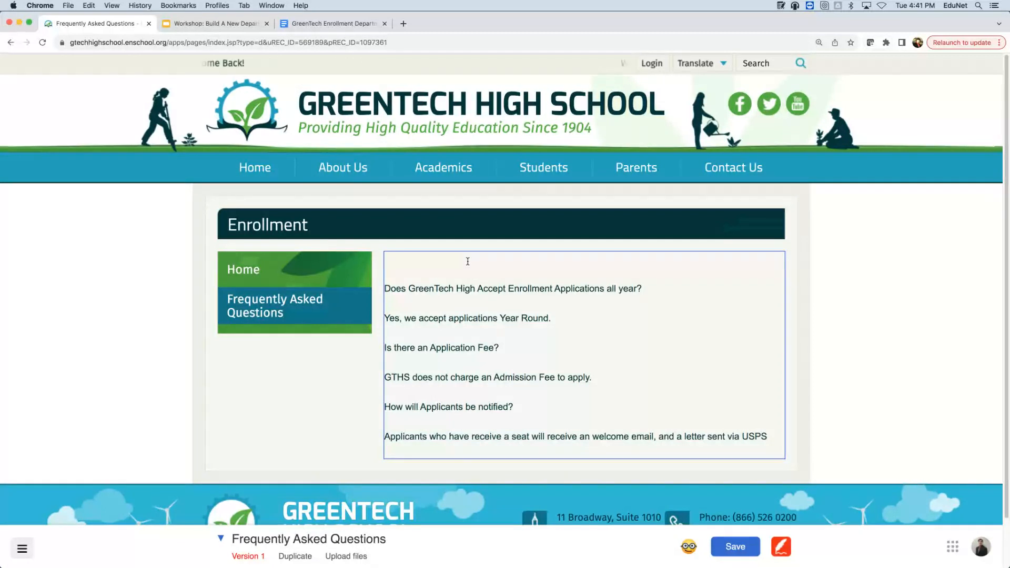
# - Type 'Admissions Frequently Asked Questions' on the empty top line of the FAQ content
pyautogui.write('A')
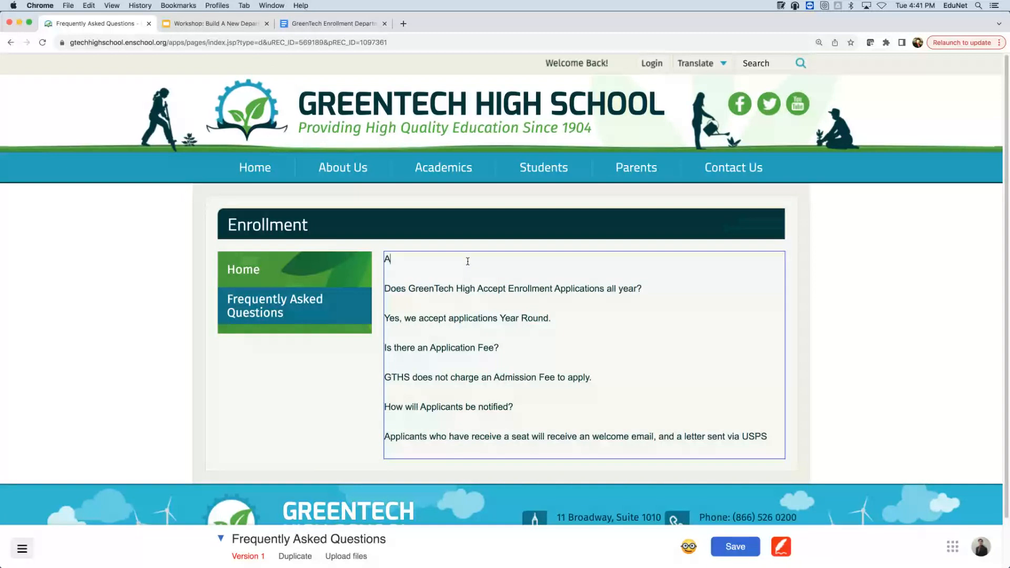
pyautogui.write('dmissions')
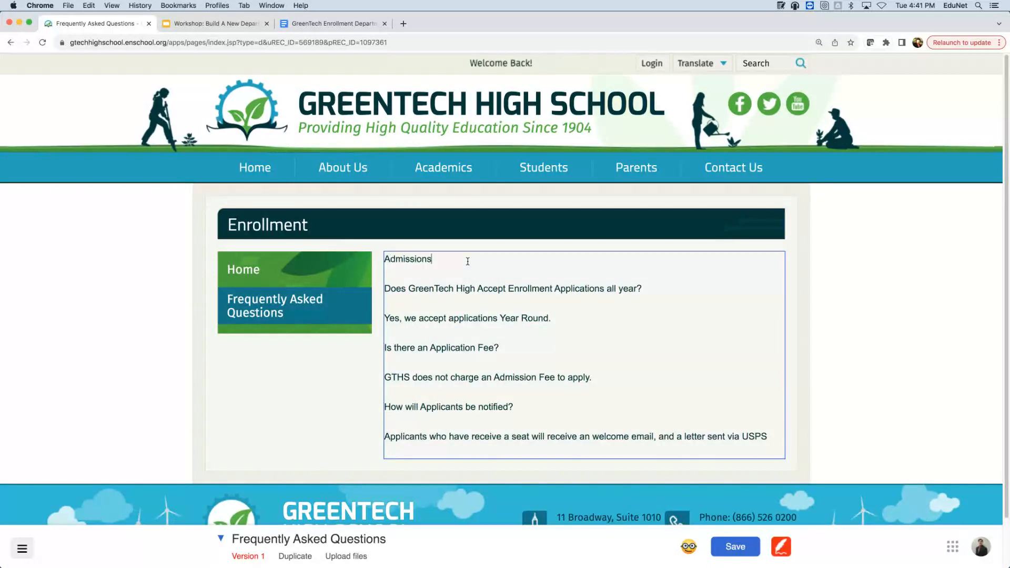
pyautogui.write(' Frequ')
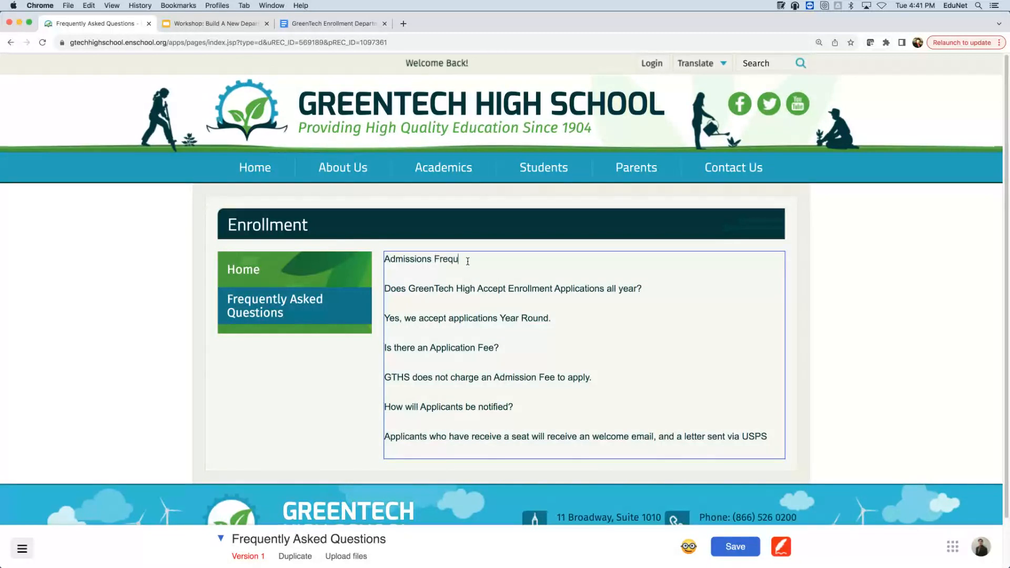
pyautogui.write('ently As')
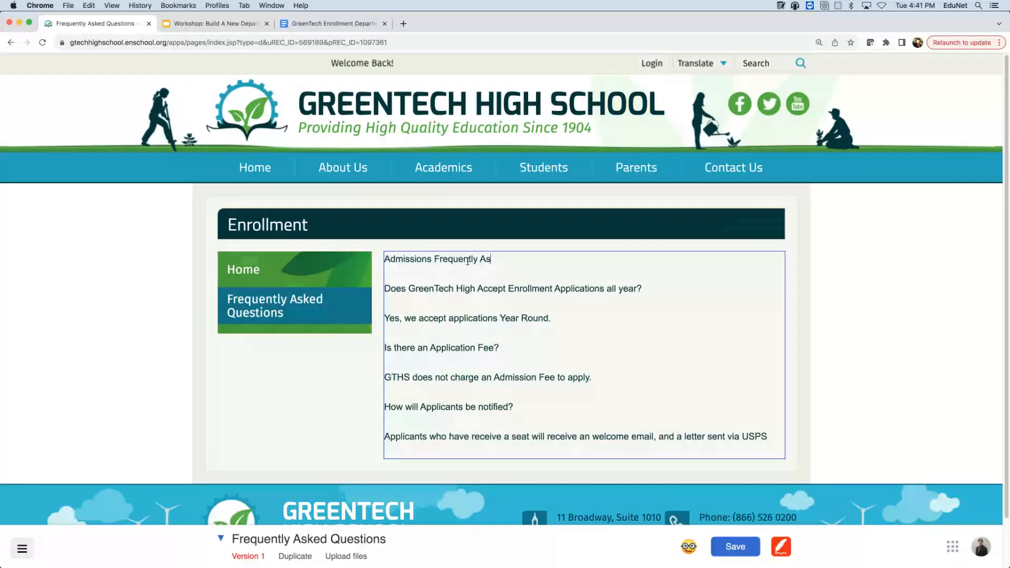
pyautogui.write('ked Questi')
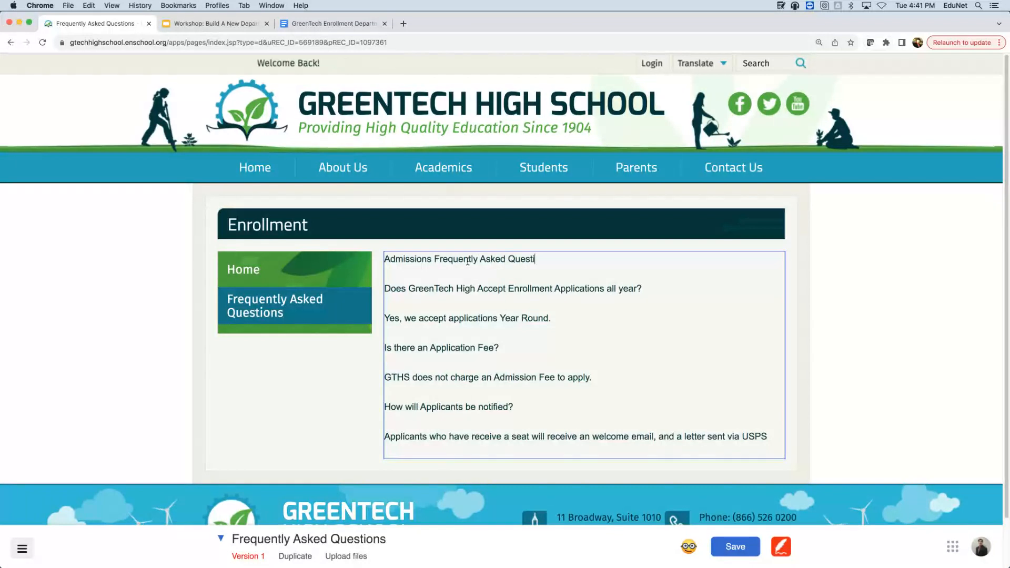
pyautogui.write('ons')
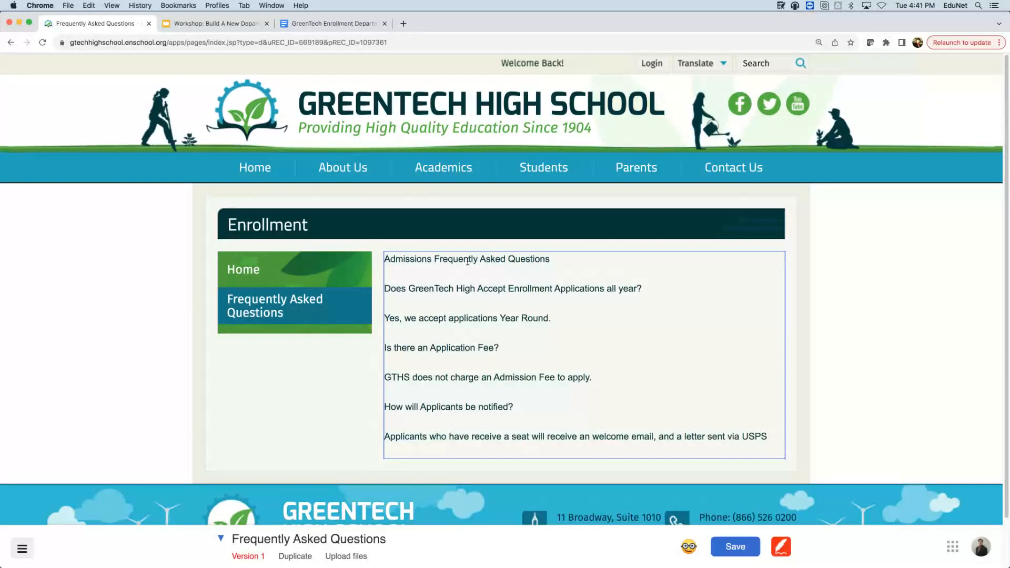
pyautogui.click(464, 261)
pyautogui.click(548, 253)
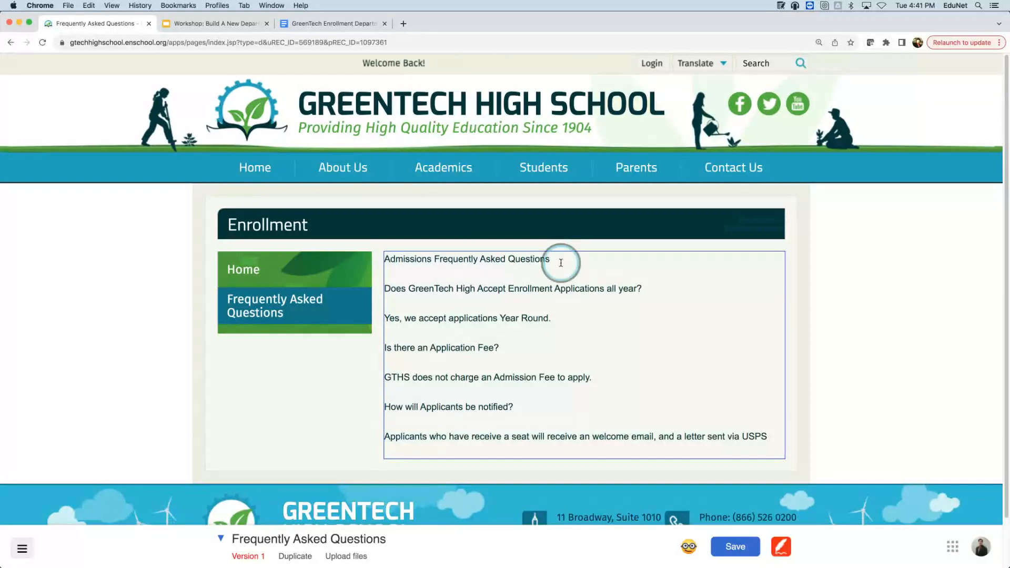
# - Format the 'Admissions Frequently Asked Questions' line as Heading 1
pyautogui.moveTo(561, 263); pyautogui.dragTo(372, 255)
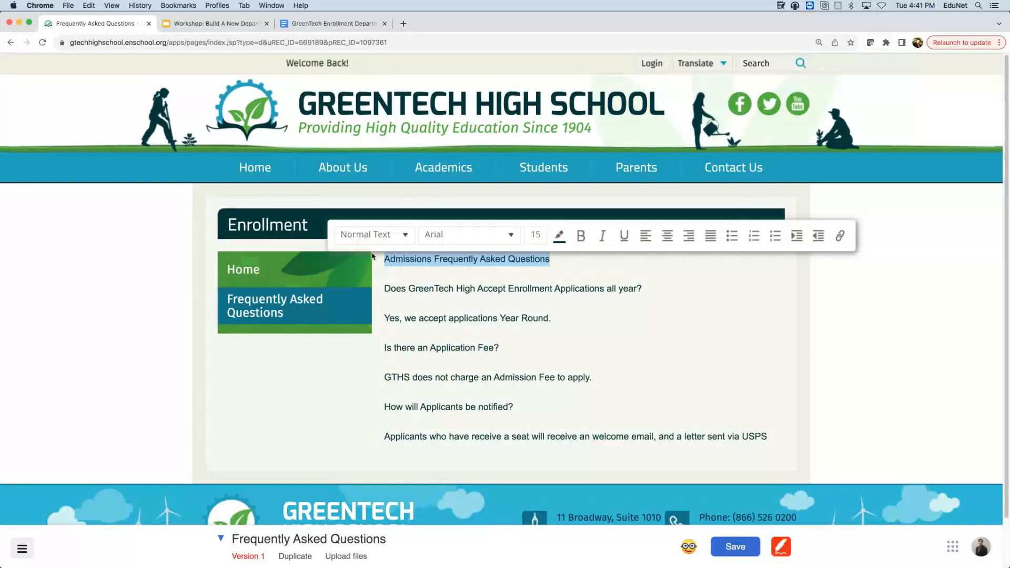
pyautogui.click(372, 235)
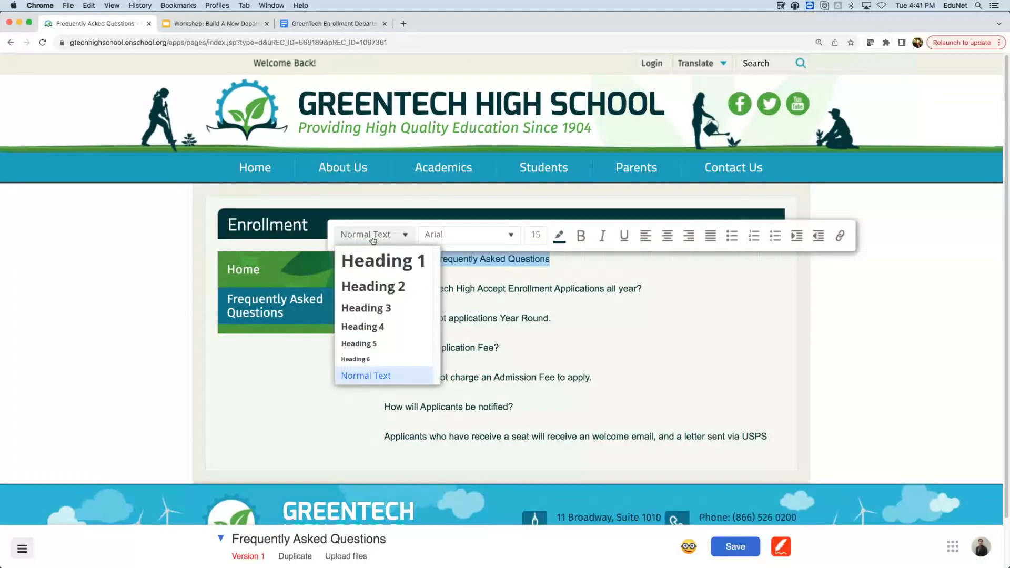
pyautogui.click(382, 263)
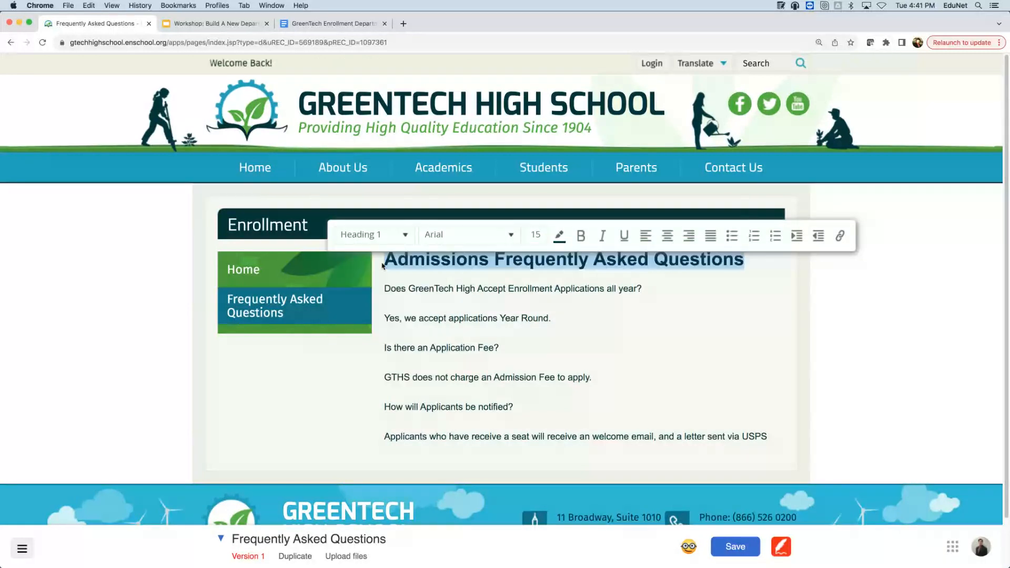
pyautogui.click(665, 298)
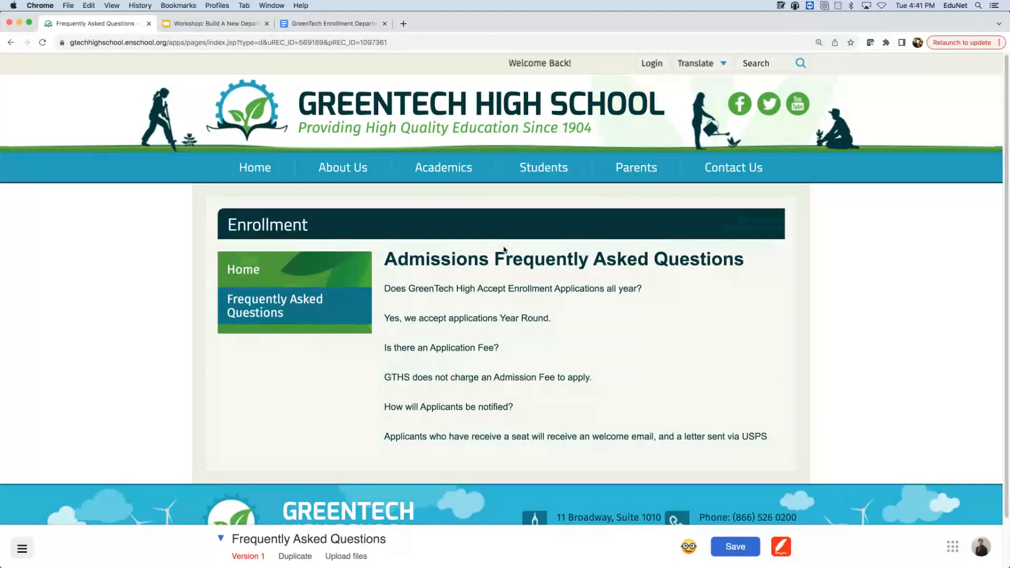
pyautogui.click(468, 454)
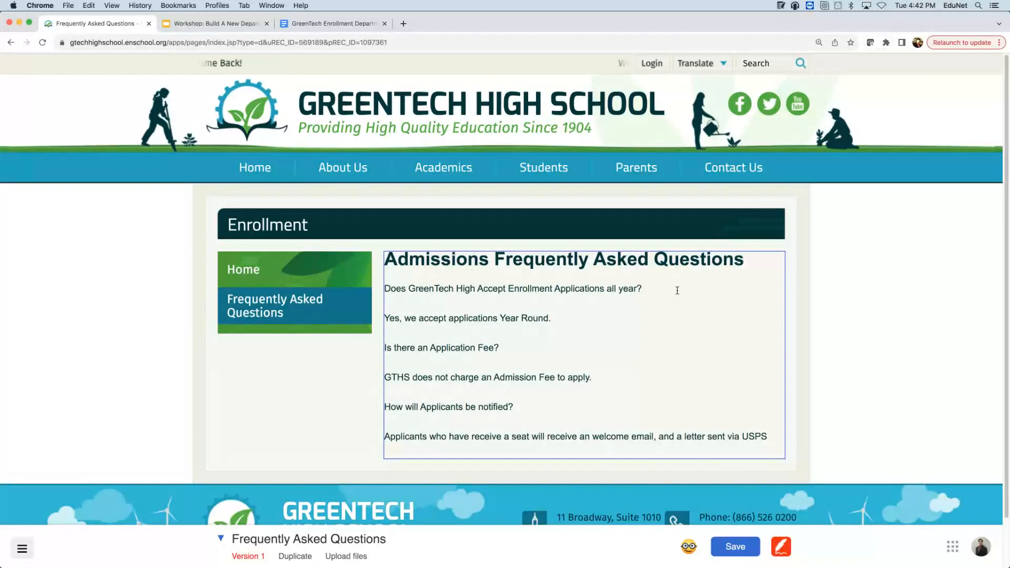
# - Make 'Does GreenTech High Accept Enrollment Applications all year?' a Heading 2 and save the page
pyautogui.moveTo(677, 290); pyautogui.dragTo(507, 286)
pyautogui.click(396, 297)
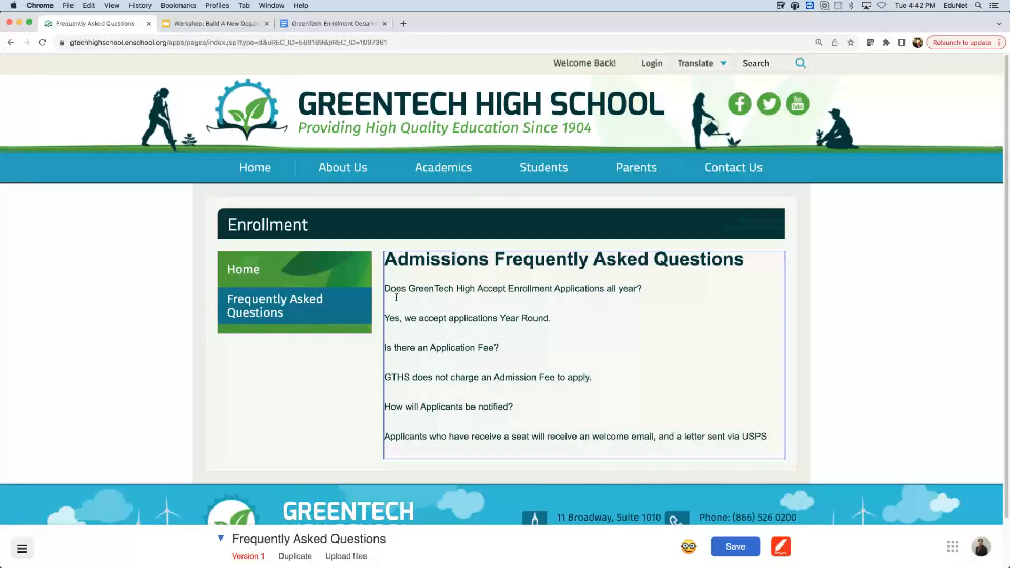
pyautogui.moveTo(396, 298); pyautogui.dragTo(385, 287)
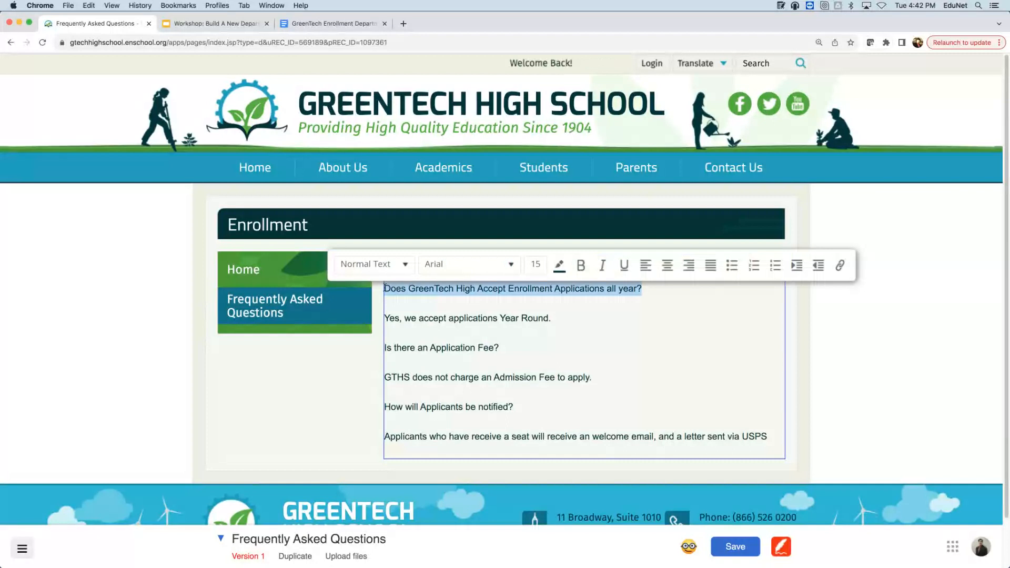
pyautogui.click(399, 262)
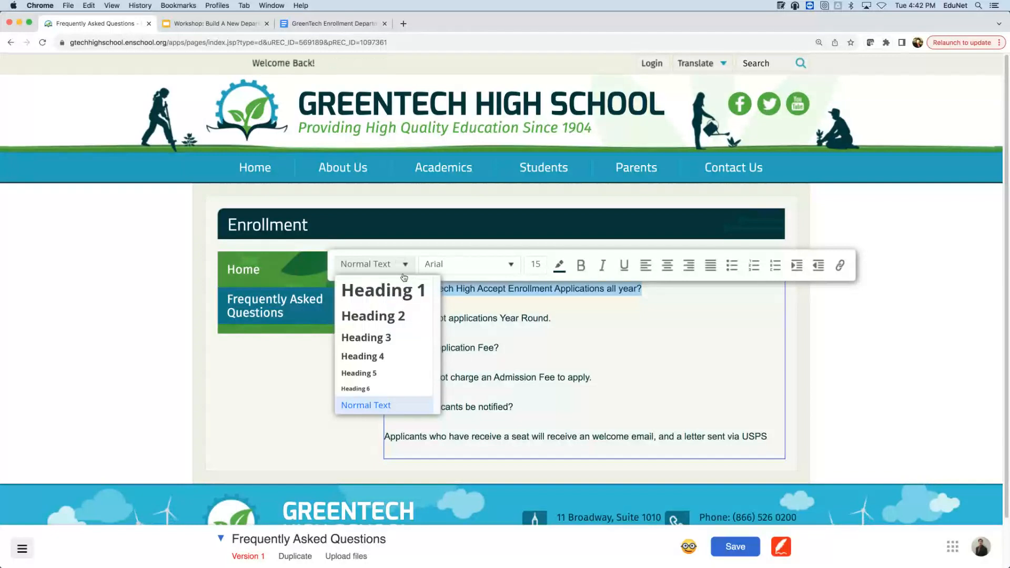
pyautogui.click(401, 317)
pyautogui.click(744, 547)
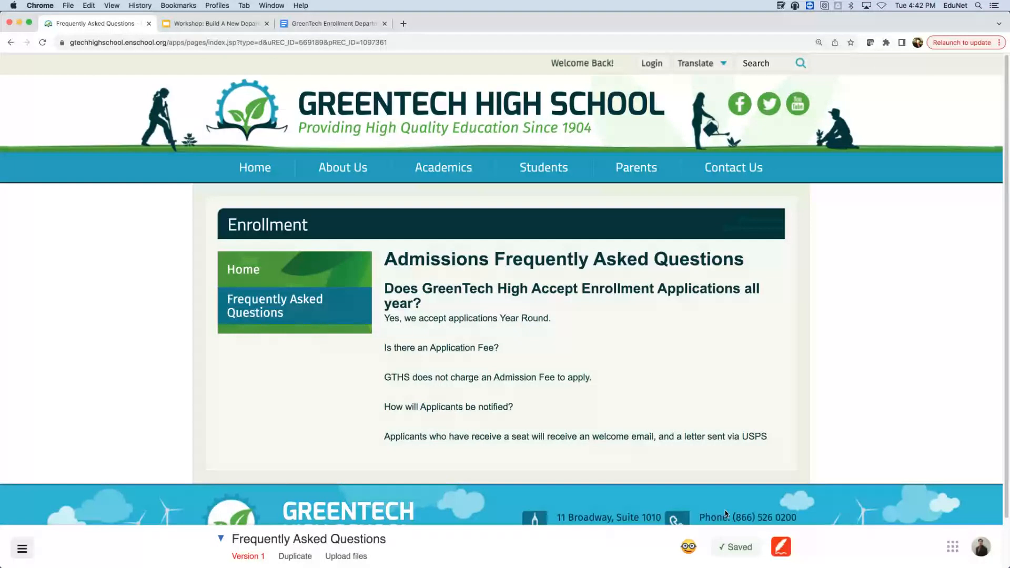
# - Add an empty line below the first question
pyautogui.click(427, 303)
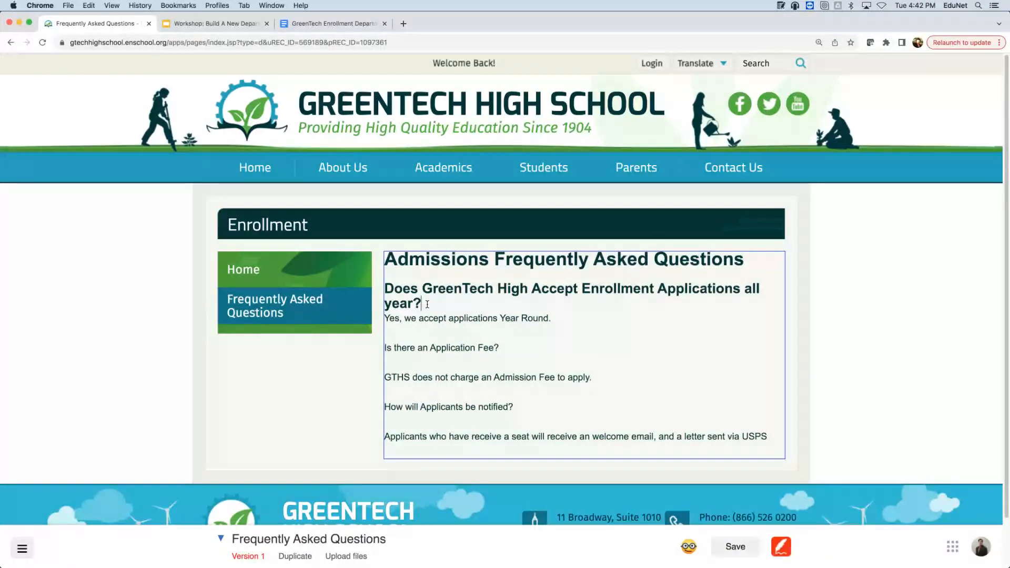
pyautogui.press('Return')
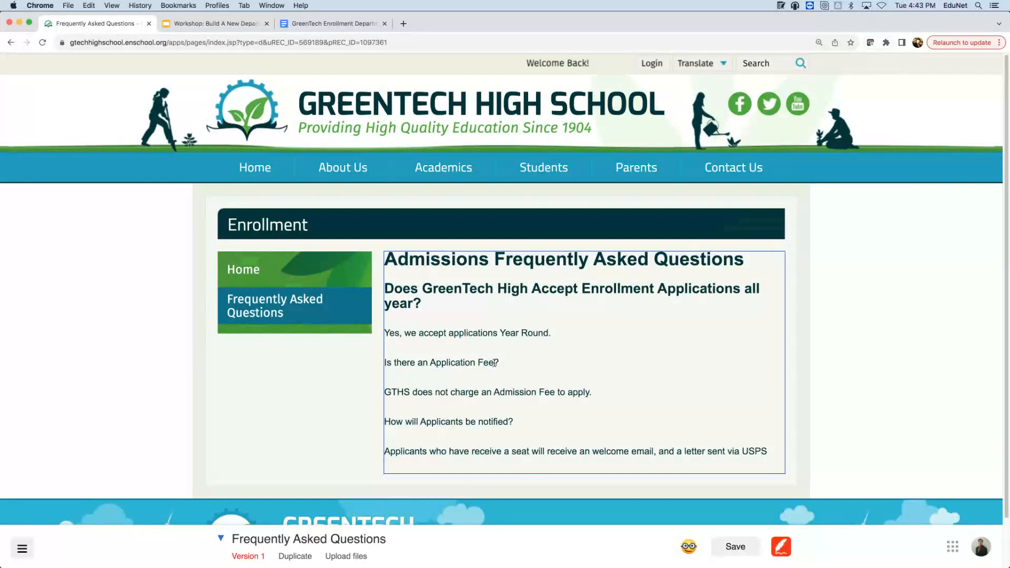
pyautogui.click(441, 349)
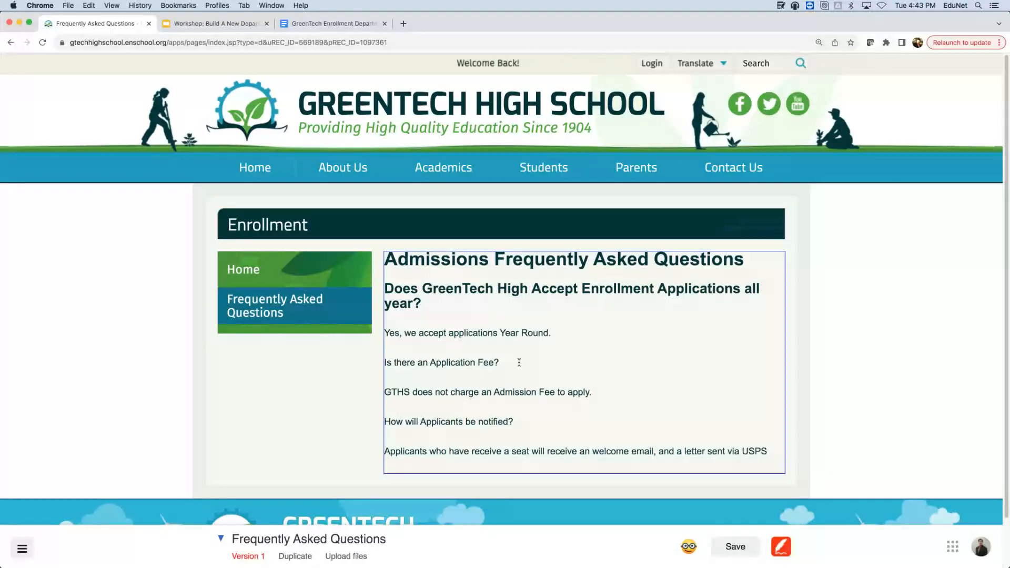
# - Make the 'Is there an Application Fee?' question a Heading 2
pyautogui.moveTo(518, 362); pyautogui.dragTo(383, 365)
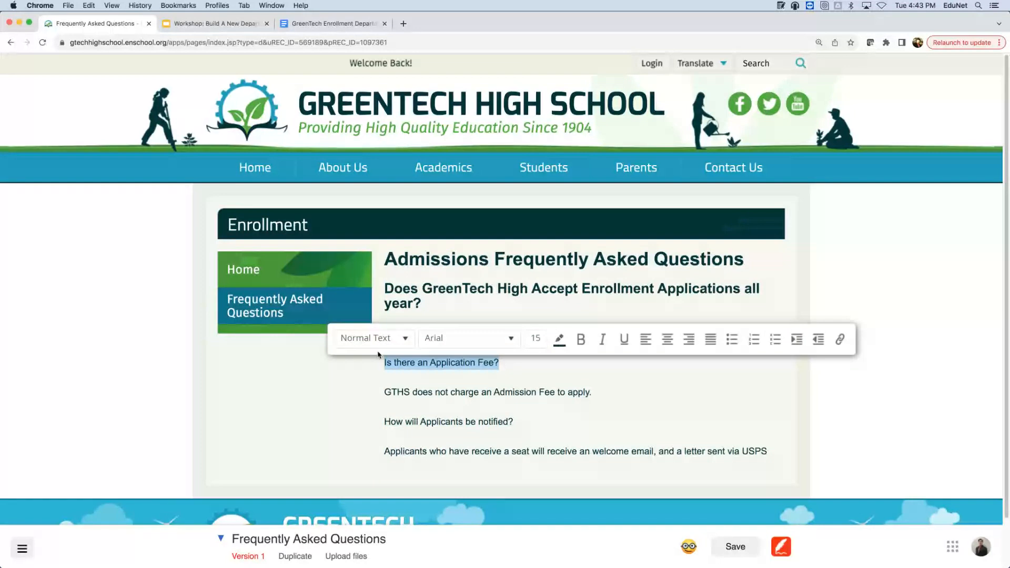
pyautogui.click(382, 339)
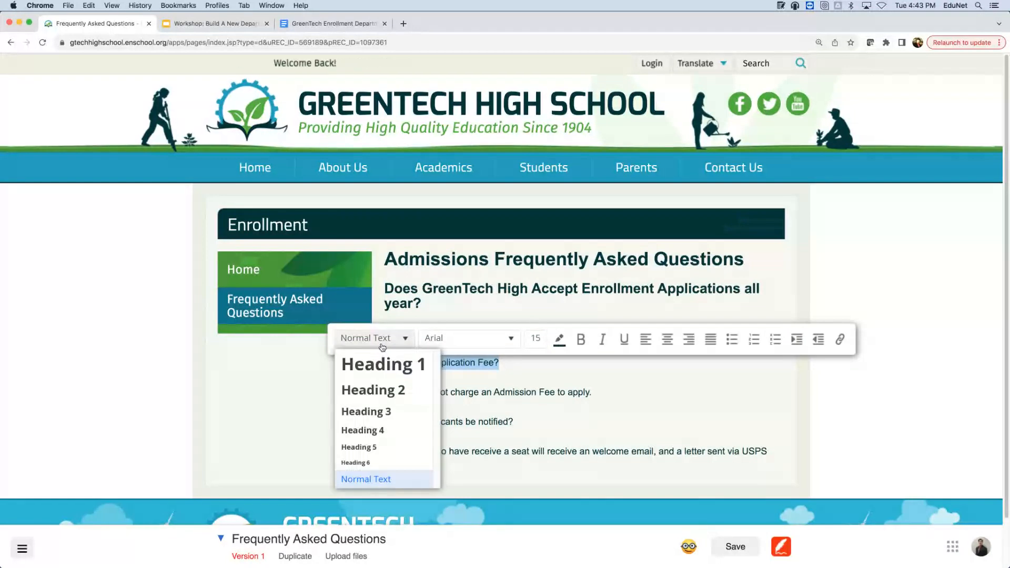
pyautogui.click(384, 391)
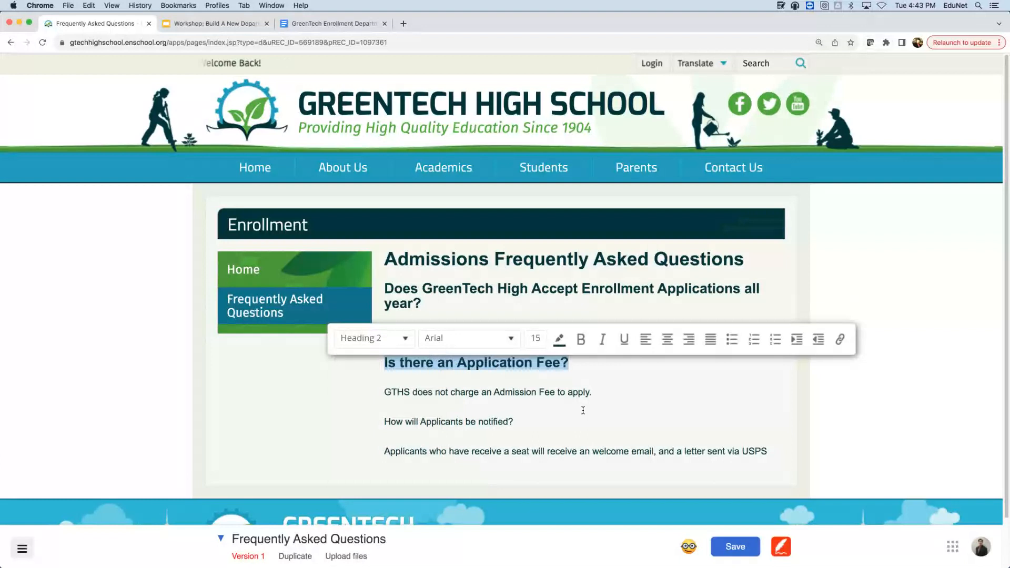
pyautogui.click(582, 410)
# - Make 'How will Applicants be notified?' a Heading 2 and save the FAQ page
pyautogui.click(557, 421)
pyautogui.moveTo(557, 420); pyautogui.dragTo(385, 421)
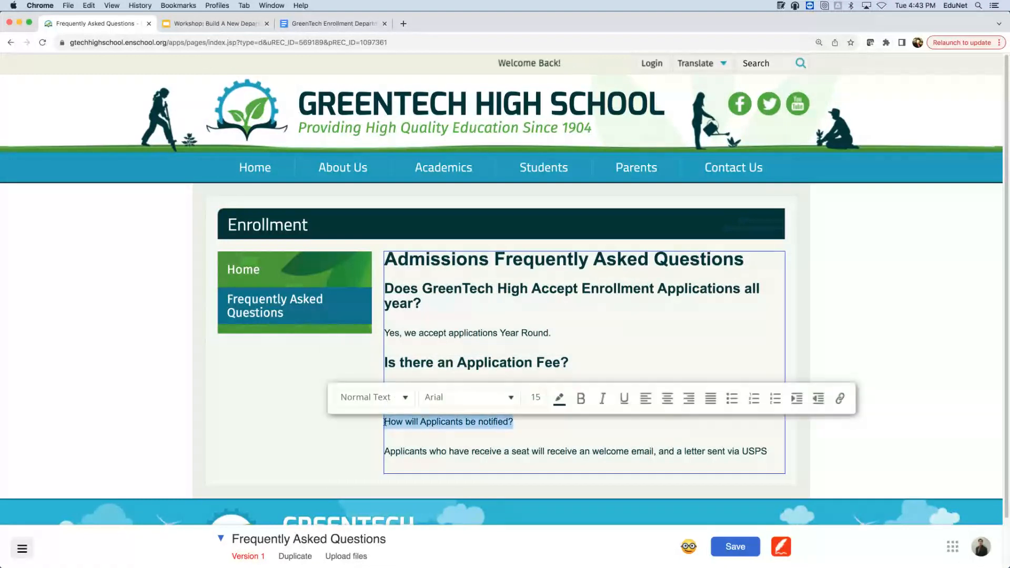
pyautogui.click(387, 398)
pyautogui.click(395, 451)
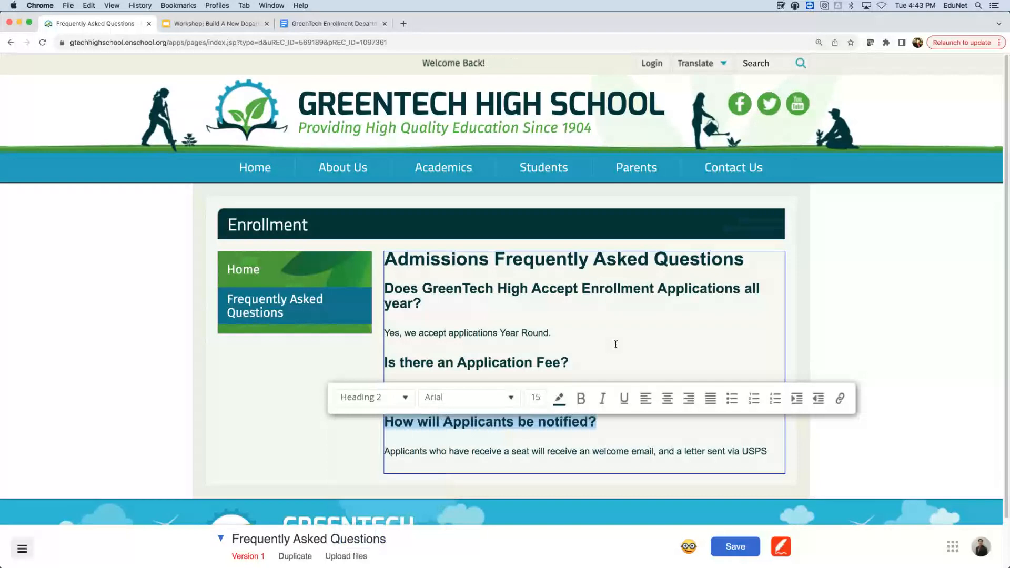
pyautogui.click(1007, 321)
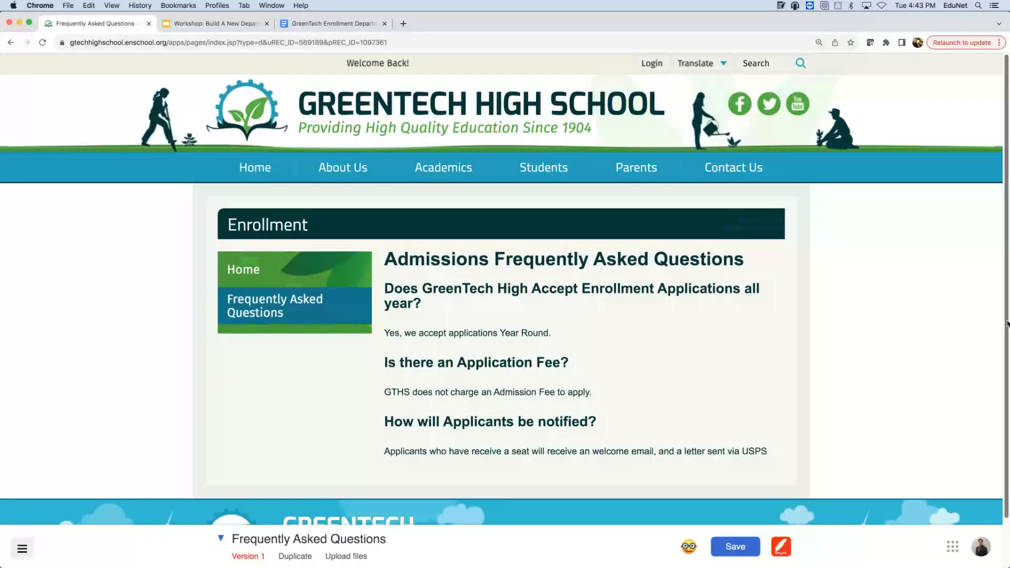
pyautogui.click(739, 547)
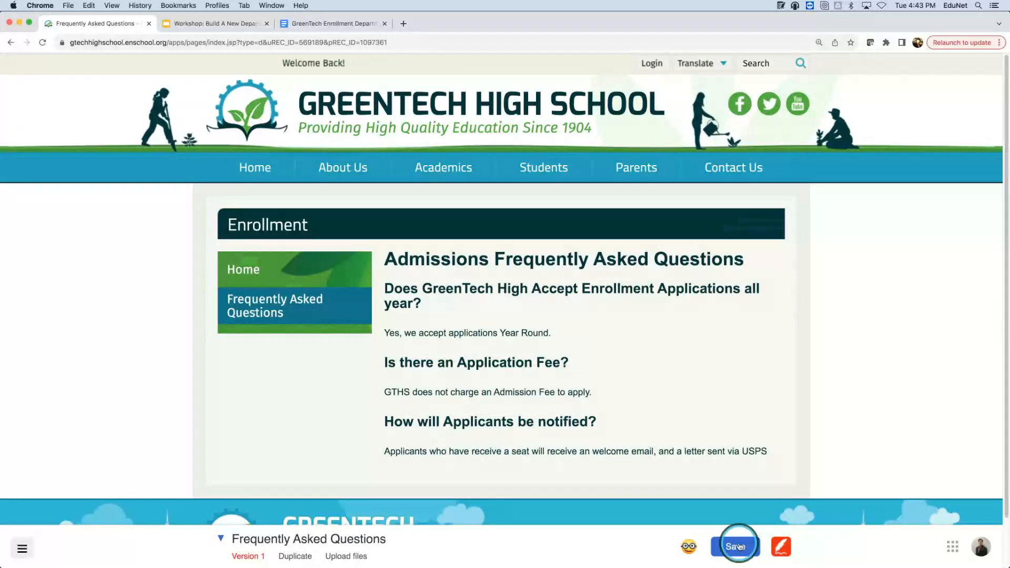
pyautogui.click(874, 333)
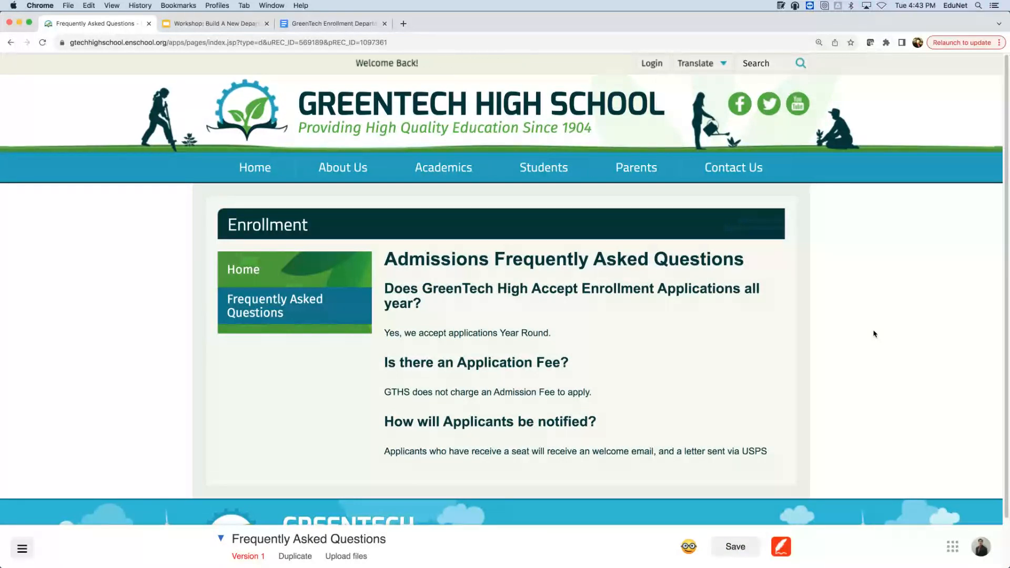
# - Start a new empty paragraph right after the USPS sentence in the FAQ content block
pyautogui.click(751, 446)
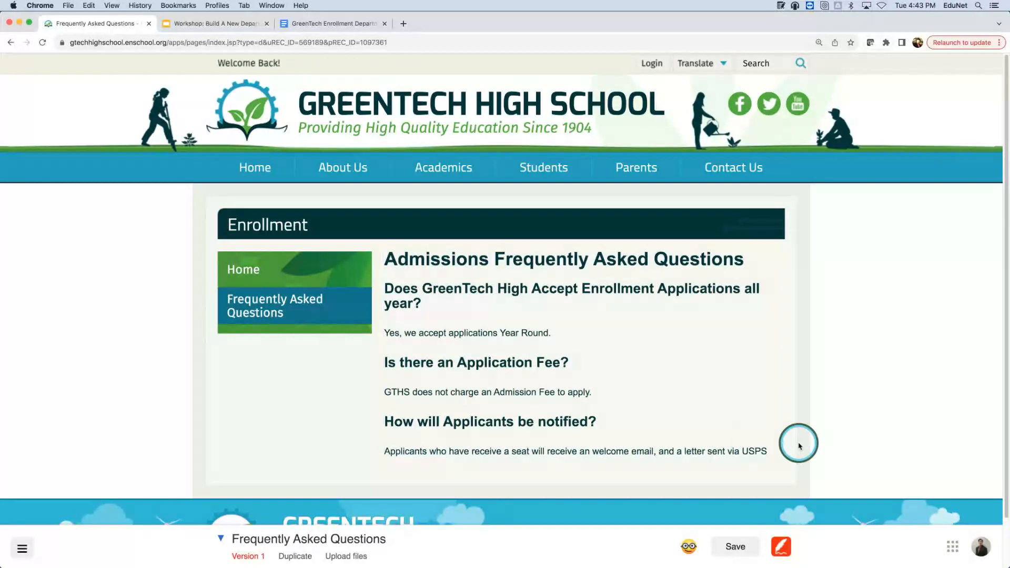
pyautogui.click(771, 448)
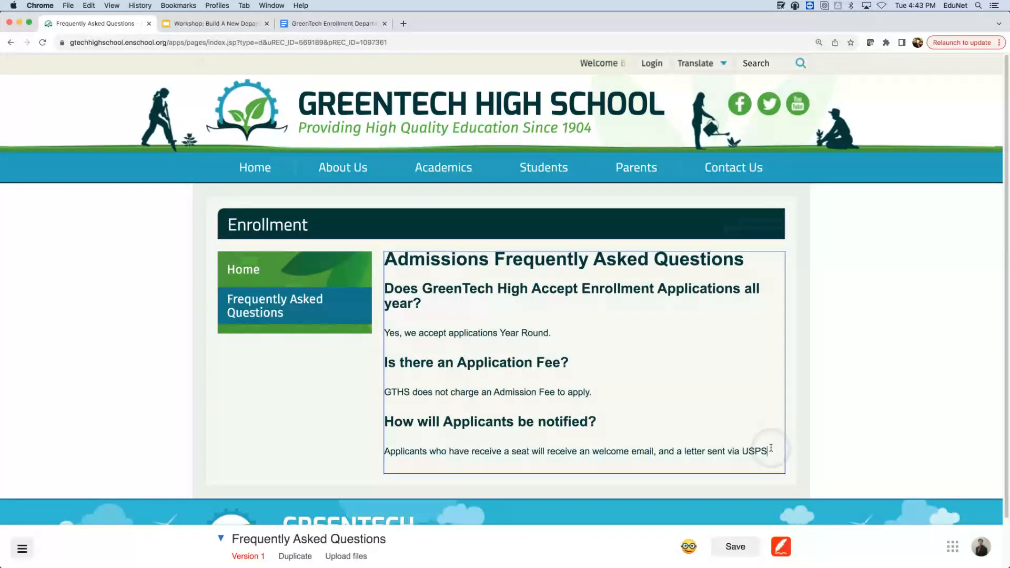
pyautogui.press('Return')
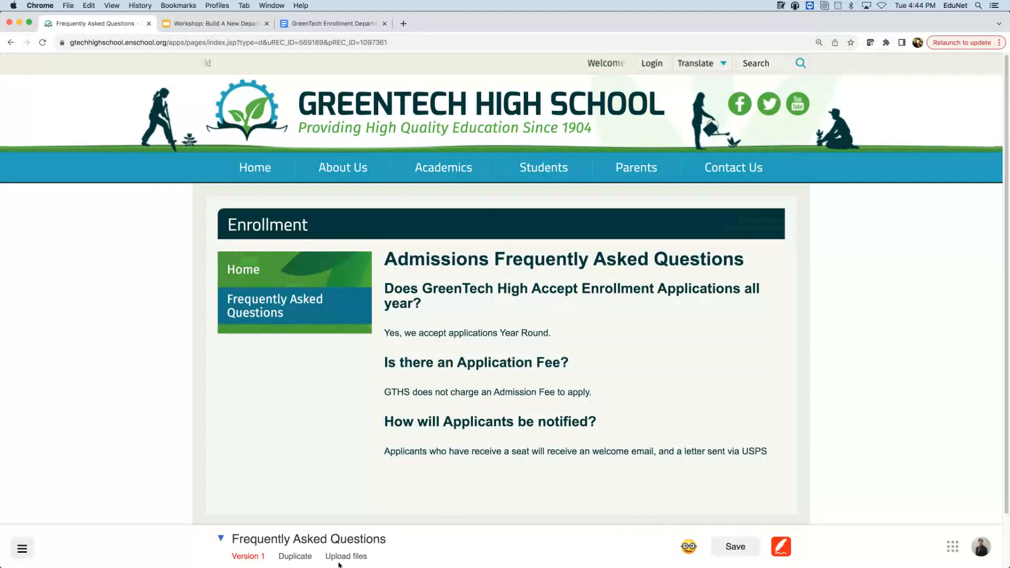
pyautogui.moveTo(341, 561)
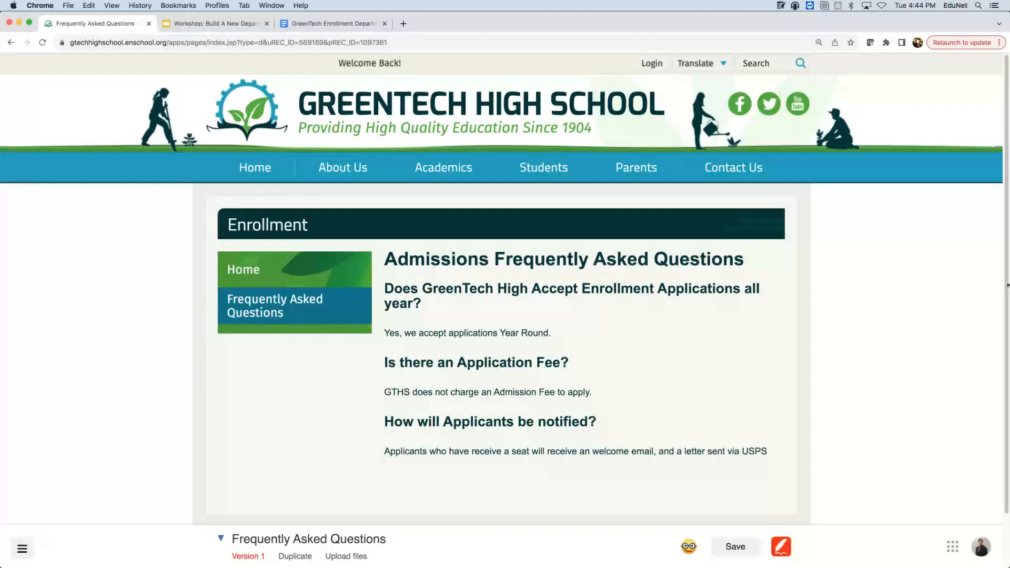
# - Add the line 'GreenTech Student Expectations' at the end of the FAQ content
pyautogui.write('Gre')
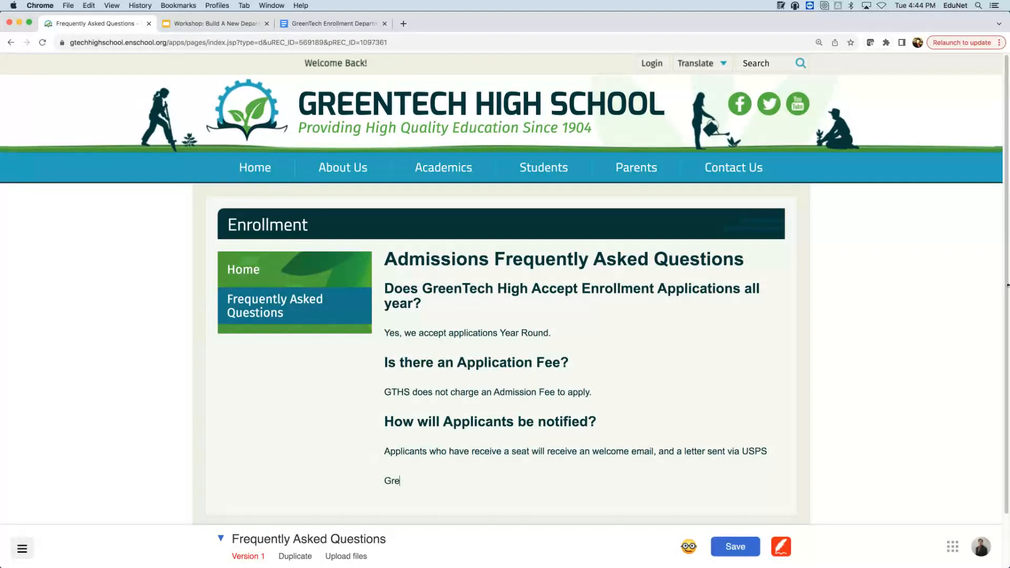
pyautogui.write('enTech Student ')
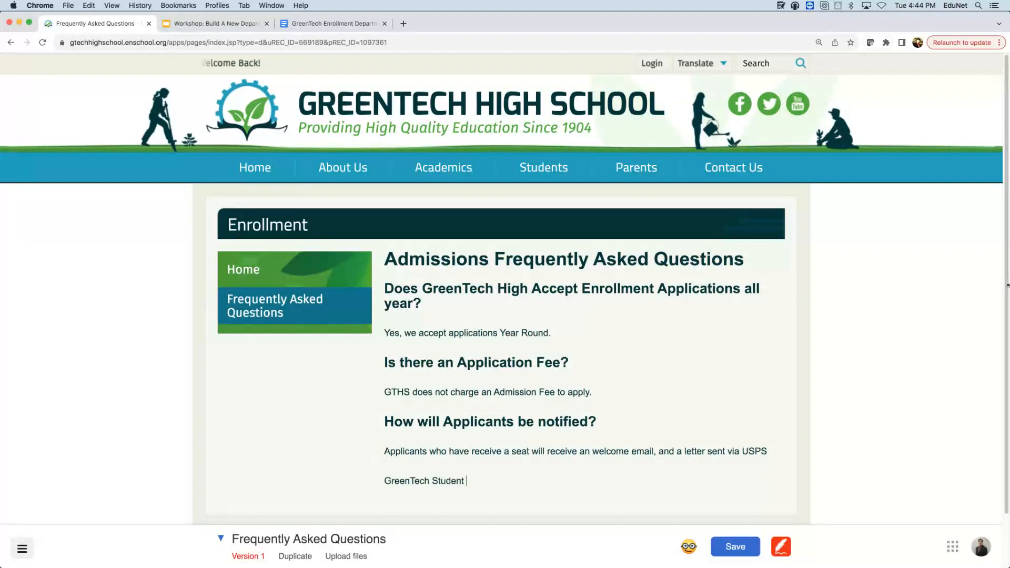
pyautogui.write('Expectations')
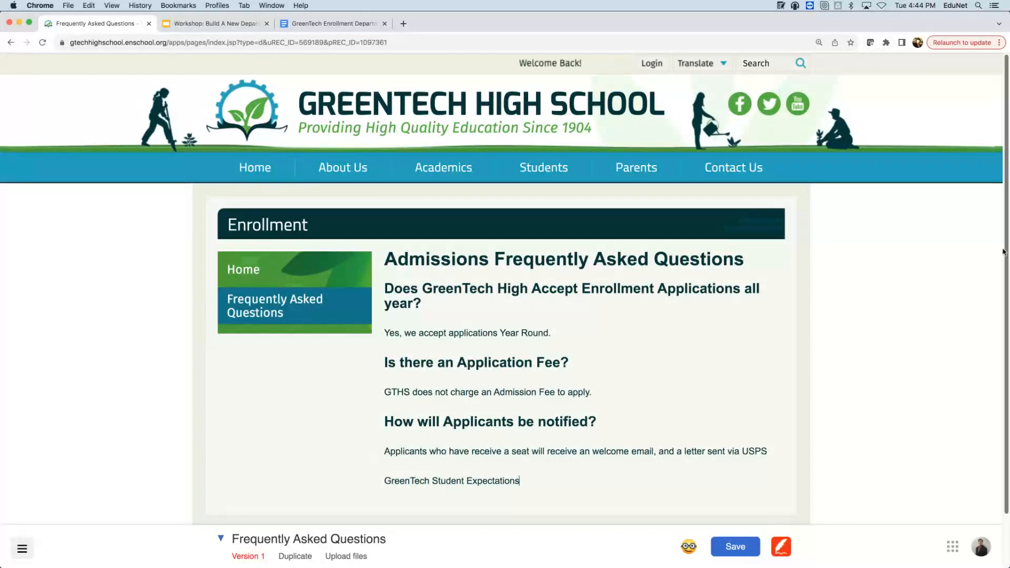
pyautogui.click(513, 441)
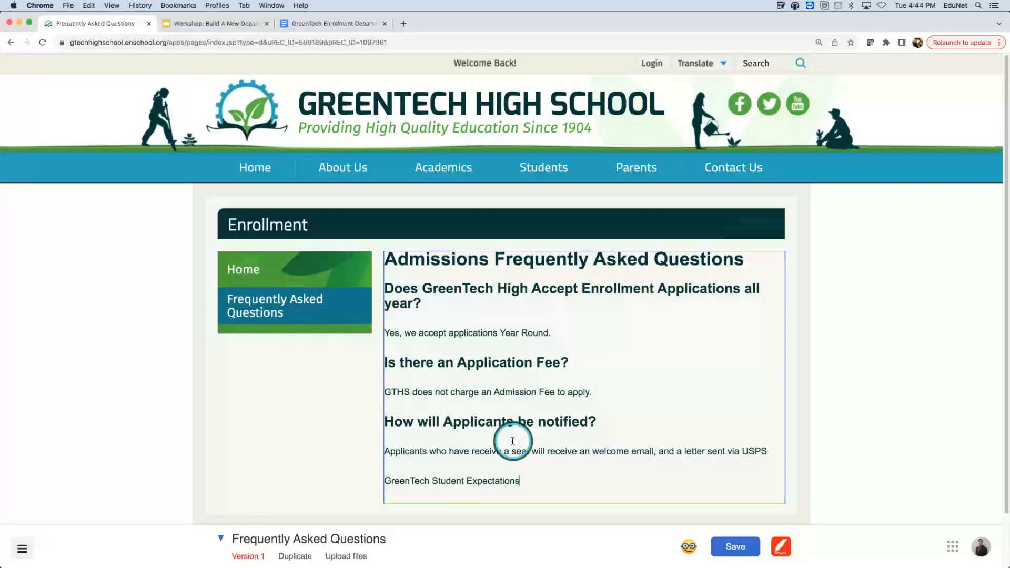
pyautogui.click(525, 482)
# - Select the new line and bring up its link options on the Document tab
pyautogui.moveTo(526, 481); pyautogui.dragTo(372, 484)
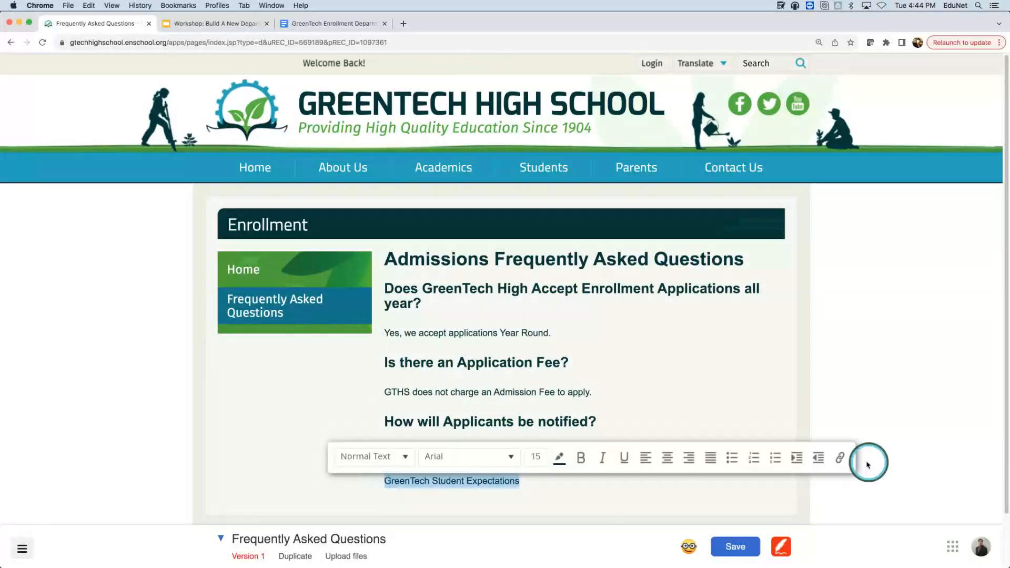
pyautogui.click(841, 459)
pyautogui.click(460, 278)
pyautogui.click(409, 230)
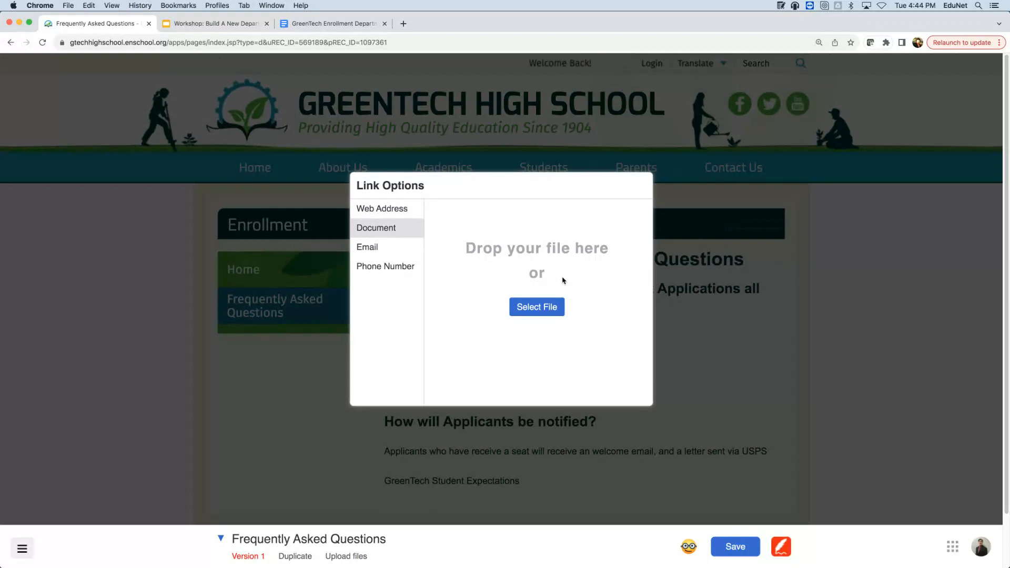
# - Upload Student Expectation 21-22.pdf from the GreenTech Documents folder as the line's link target
pyautogui.click(539, 311)
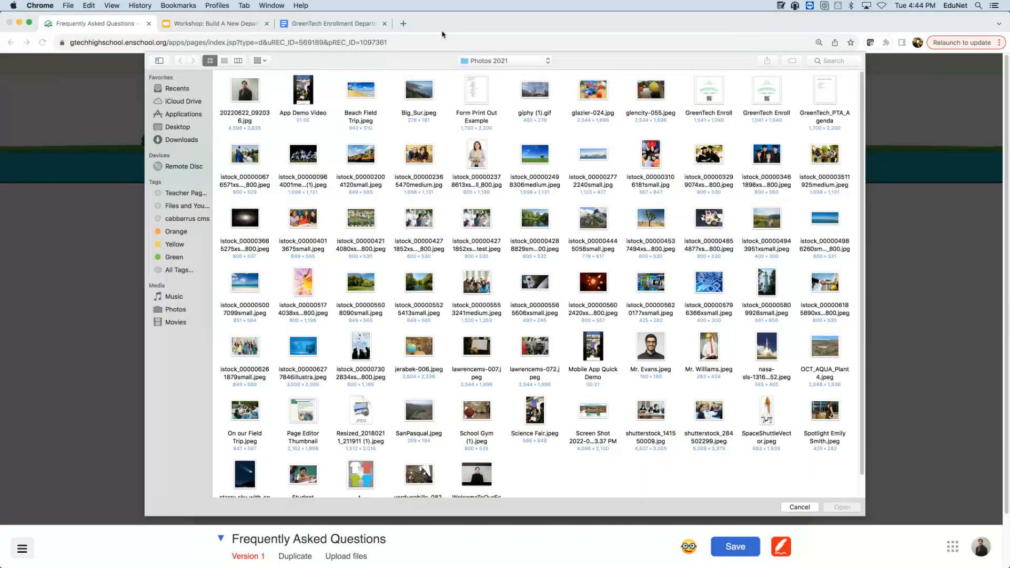
pyautogui.click(489, 61)
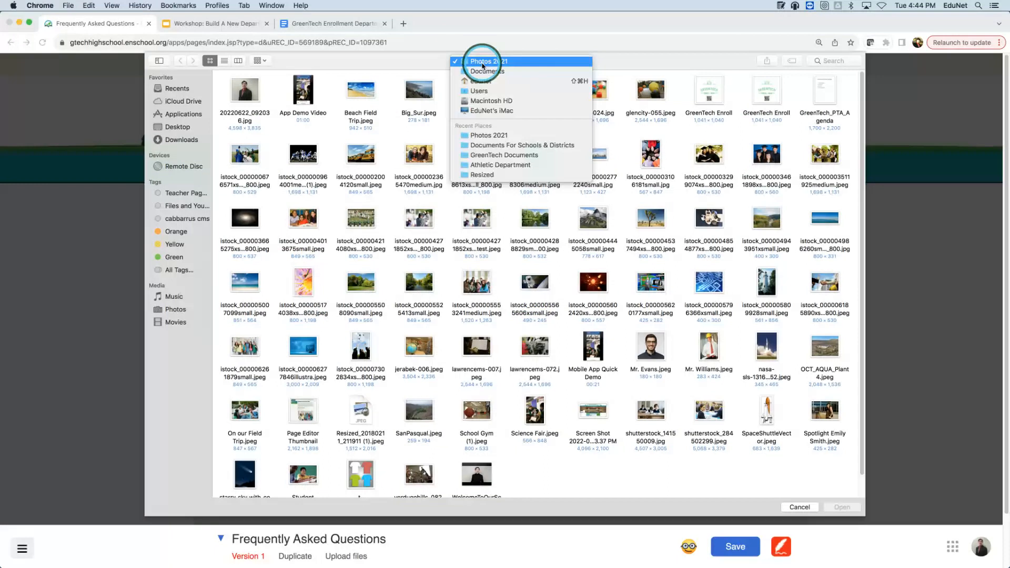
pyautogui.click(489, 155)
pyautogui.click(474, 119)
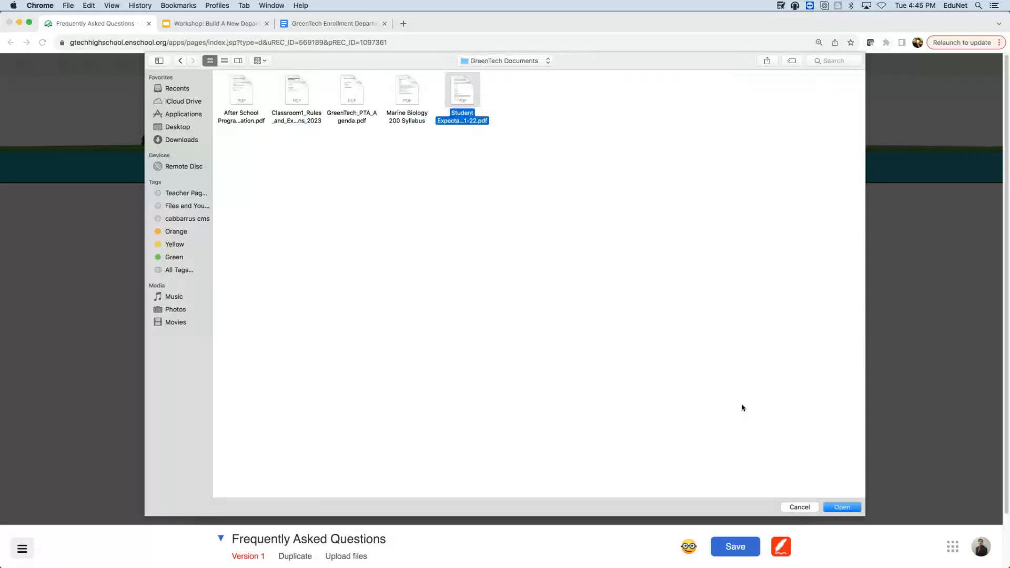
pyautogui.click(842, 506)
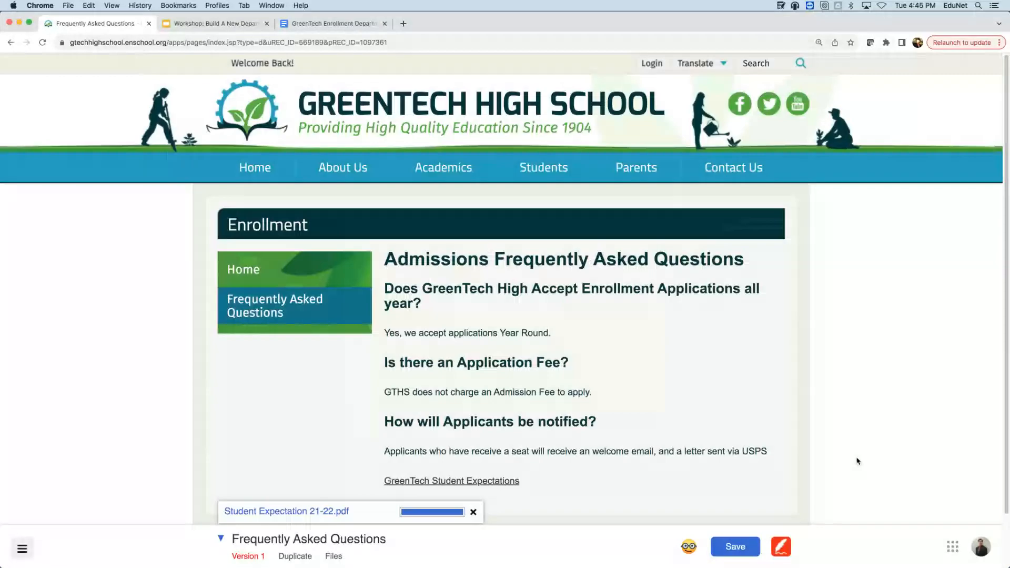
pyautogui.click(922, 359)
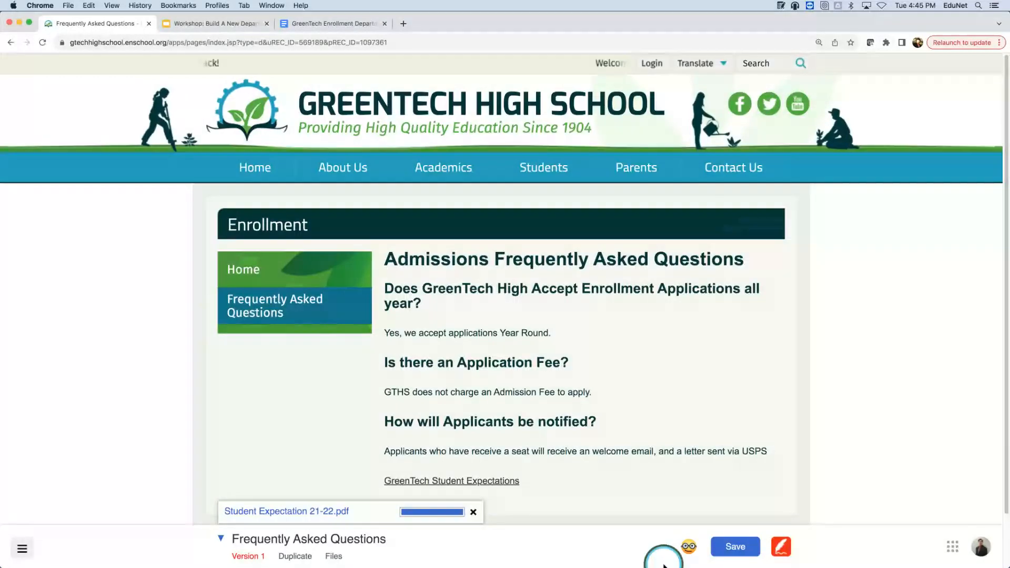
# - Save the FAQ content block with its new document link and close the editor
pyautogui.click(735, 546)
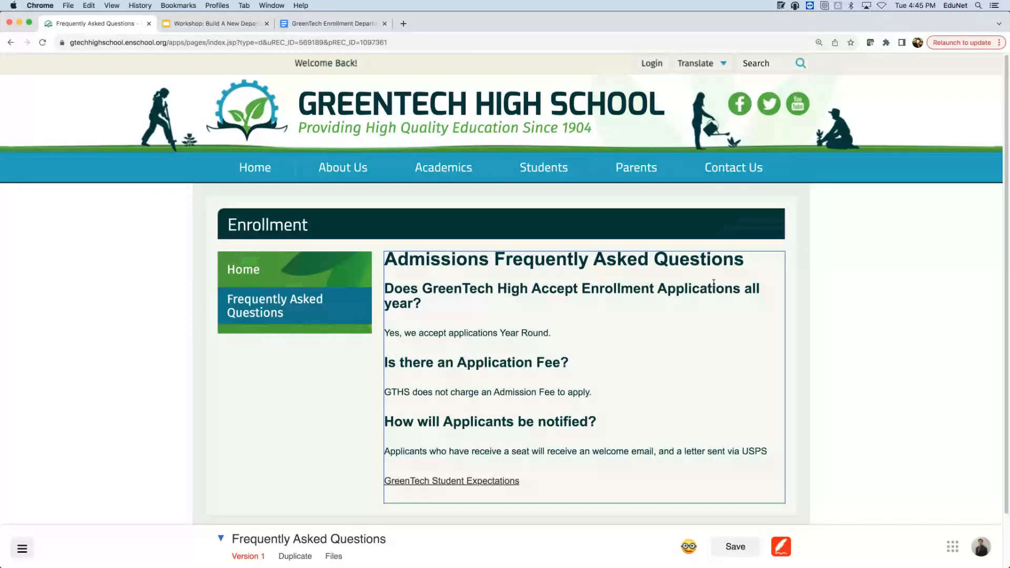
pyautogui.click(692, 447)
pyautogui.click(741, 547)
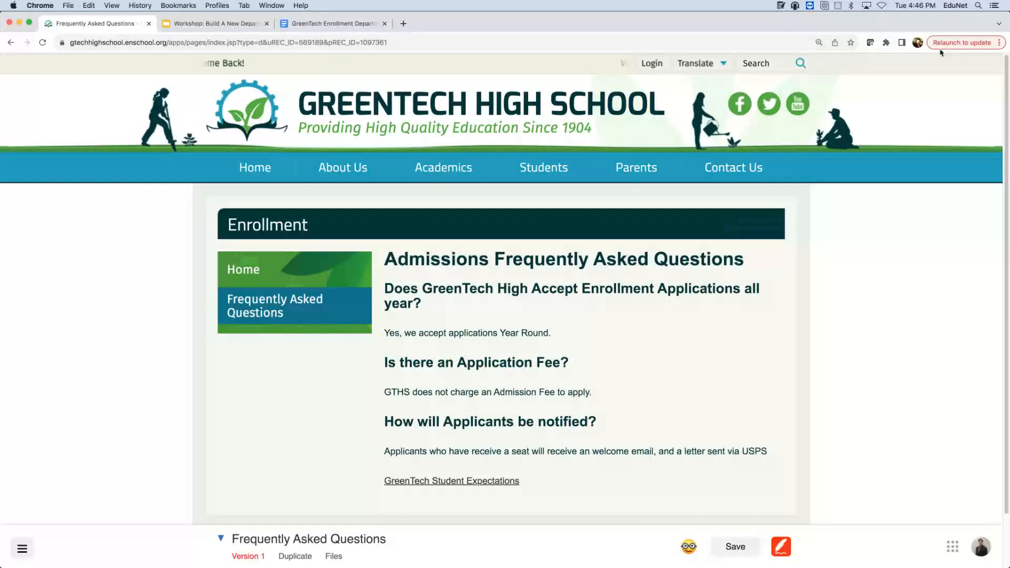
pyautogui.click(802, 347)
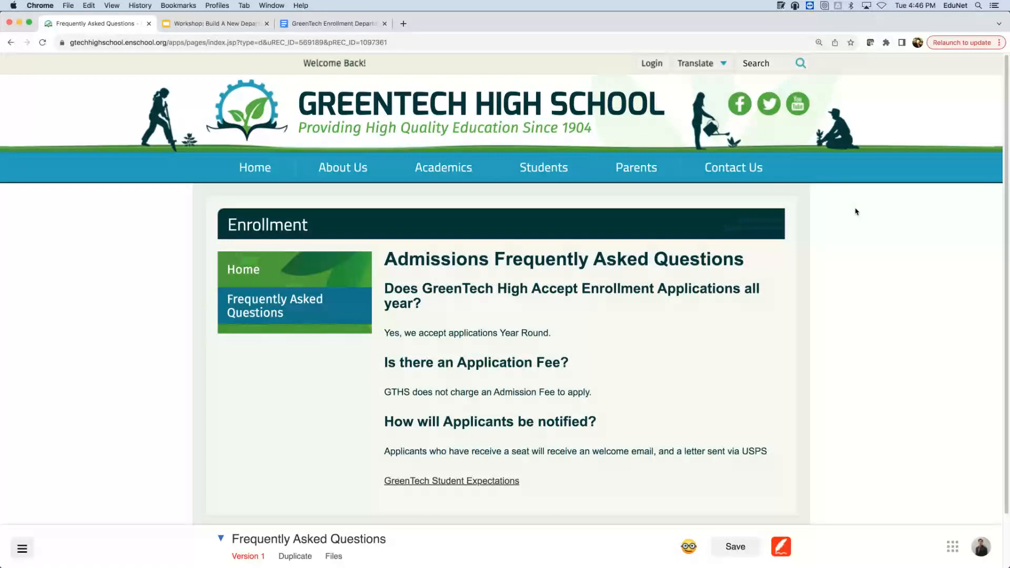
pyautogui.click(899, 43)
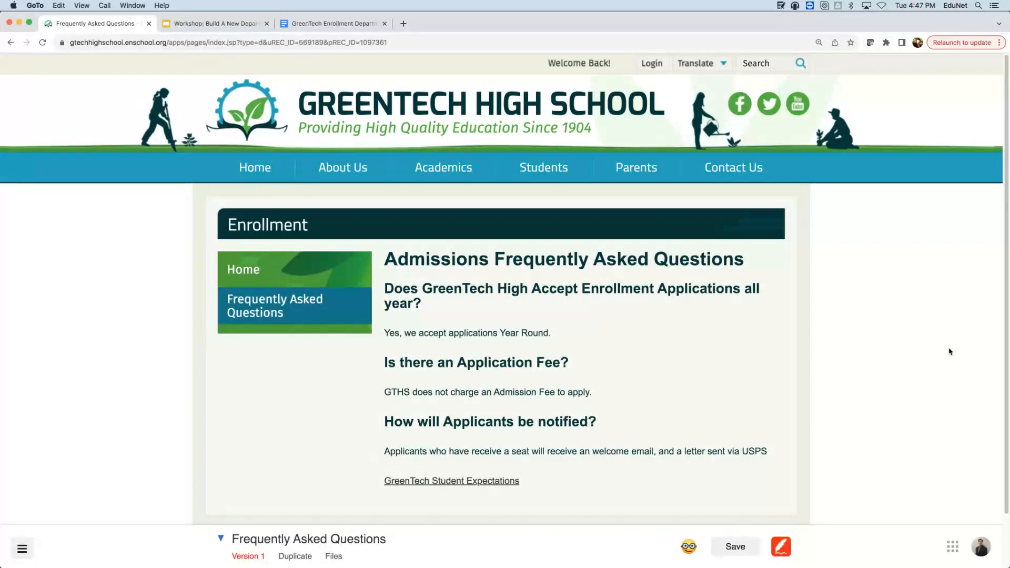
pyautogui.click(765, 546)
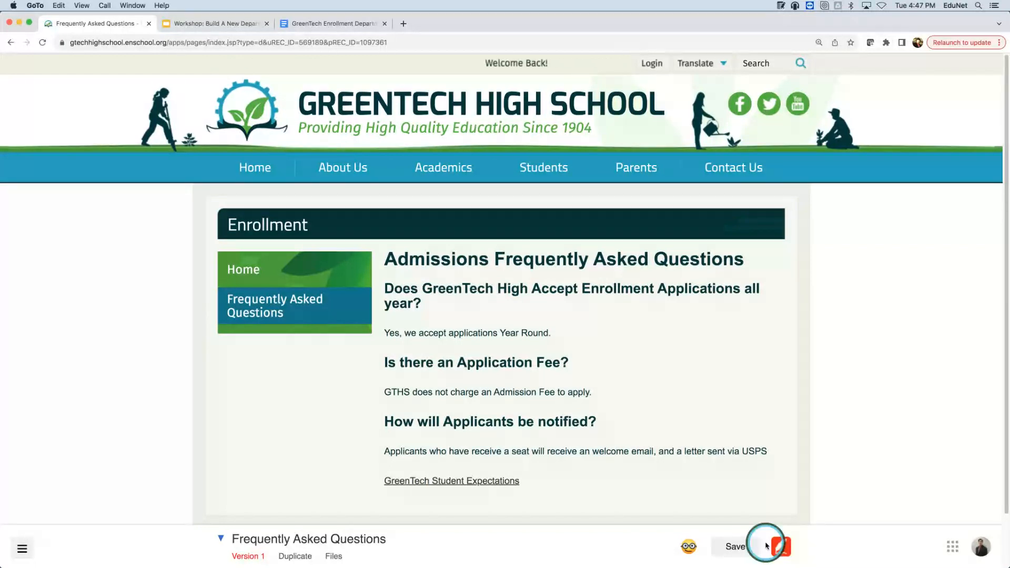
pyautogui.click(784, 479)
# - In a new tab, search 'google caL' and open the Google Calendar result
pyautogui.click(889, 459)
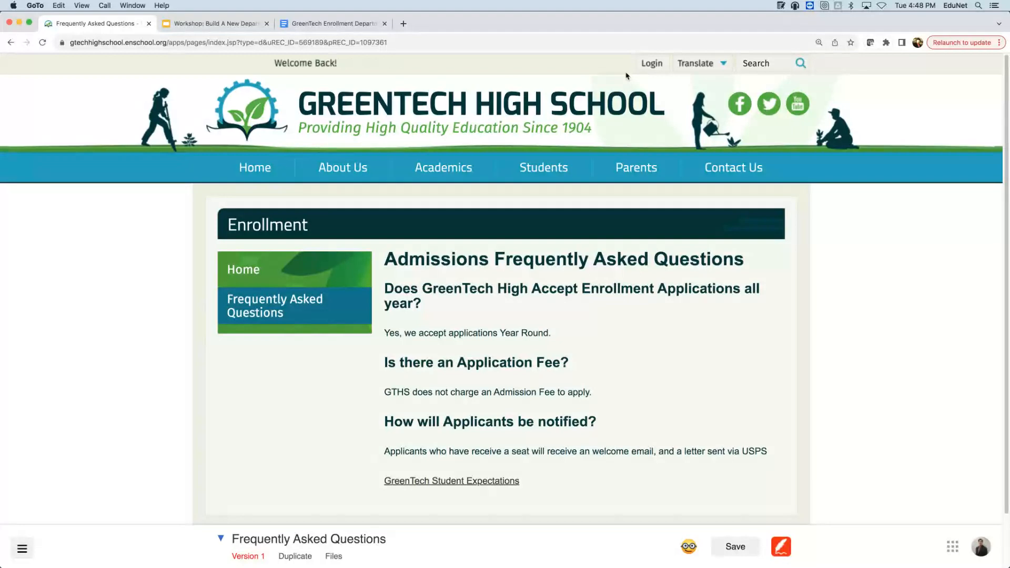
pyautogui.click(396, 24)
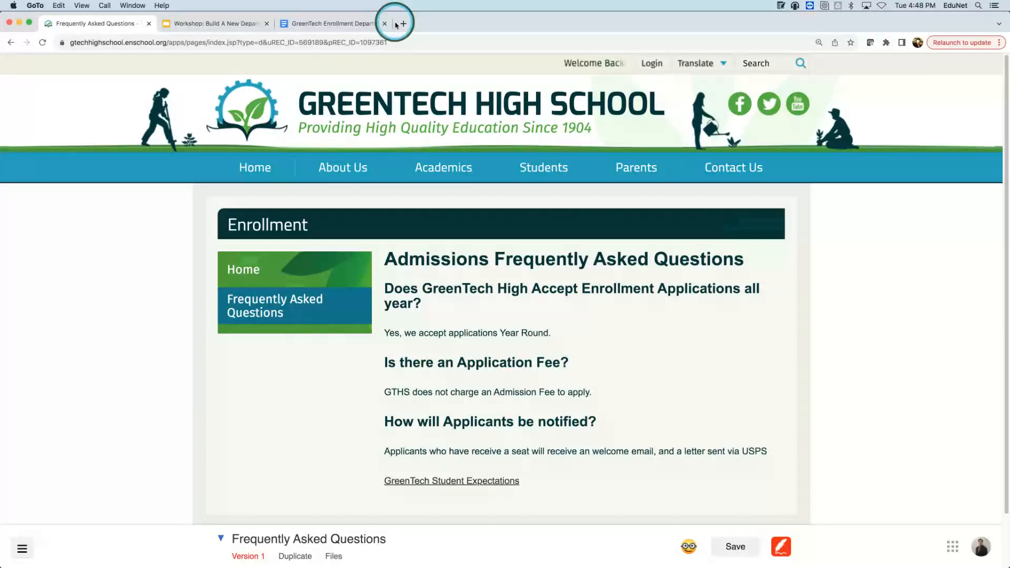
pyautogui.click(396, 24)
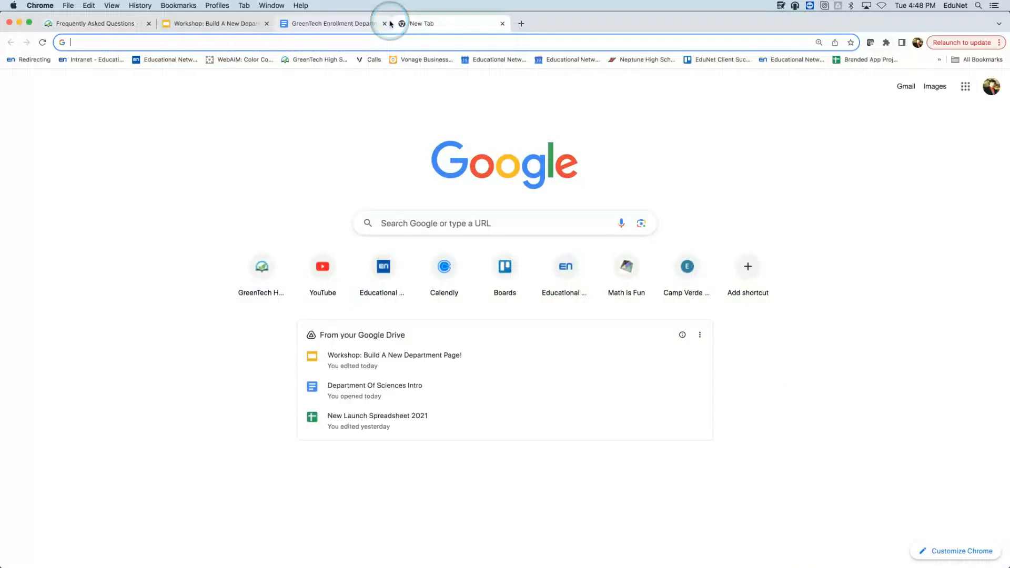
pyautogui.write('google caL')
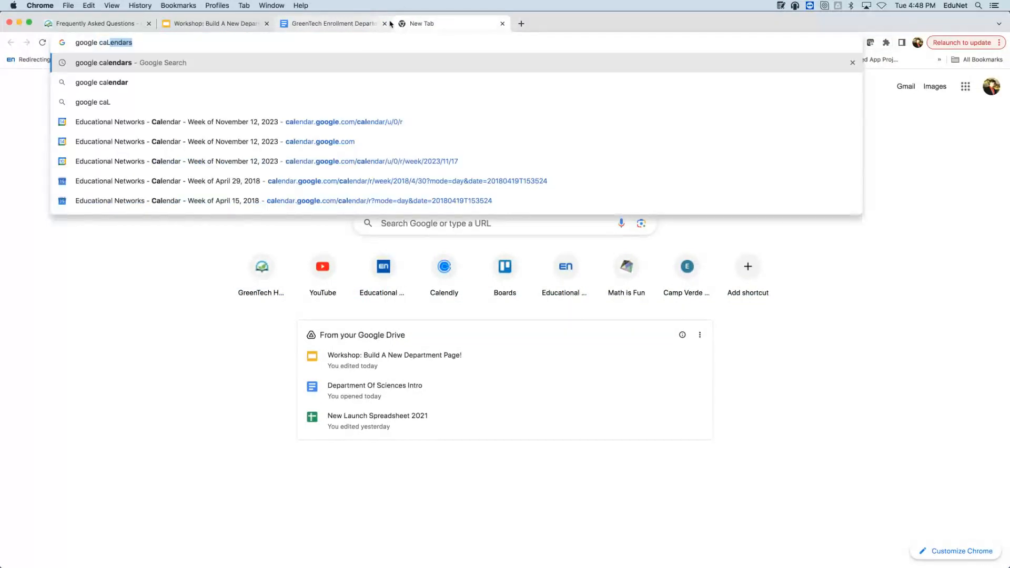
pyautogui.press('Return')
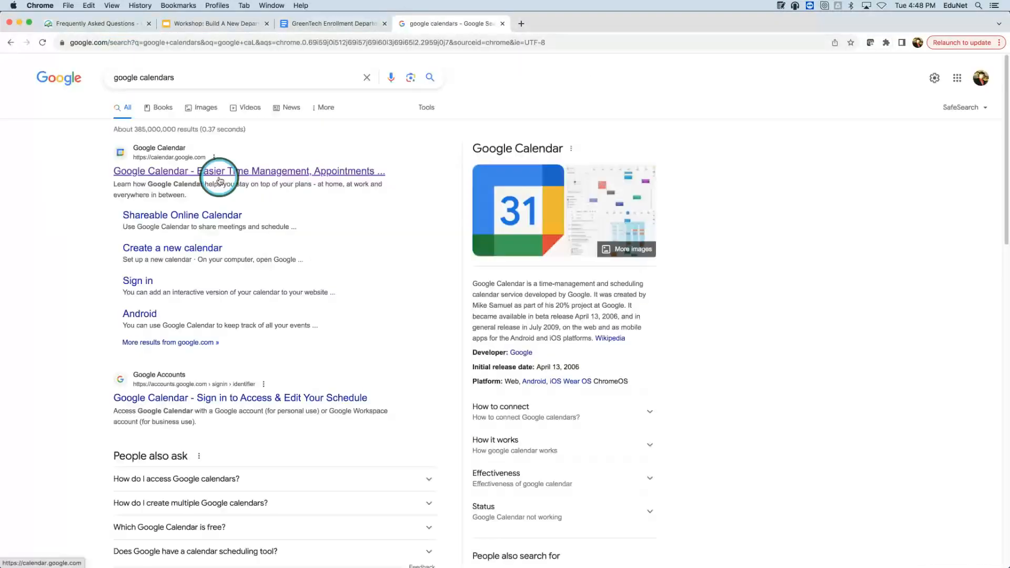
pyautogui.click(220, 181)
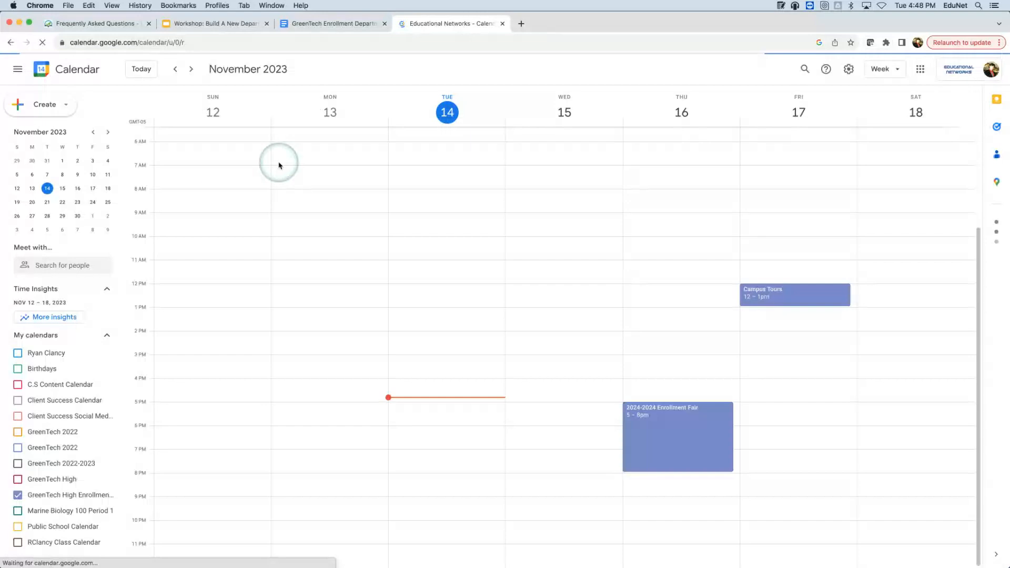
# - Check next week's and this week's enrollment events, then return to the GreenTech FAQ tab
pyautogui.scroll(-1, 103, 528)
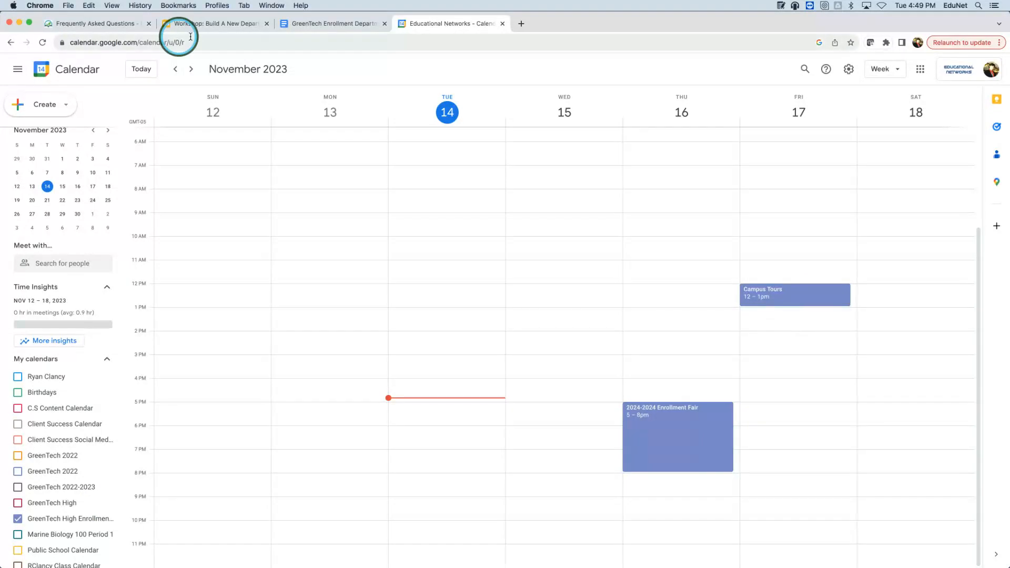
pyautogui.click(191, 69)
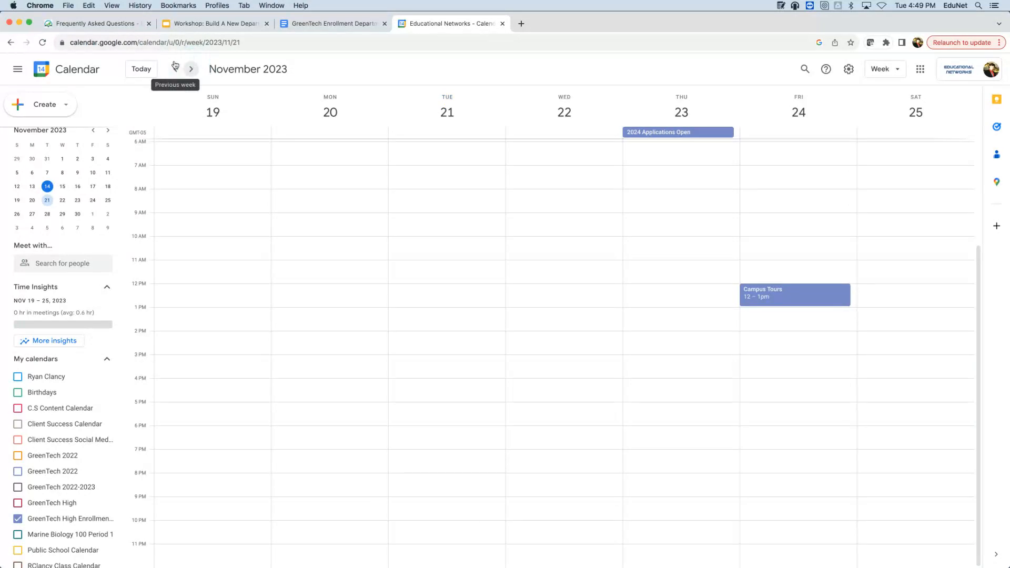
pyautogui.click(176, 69)
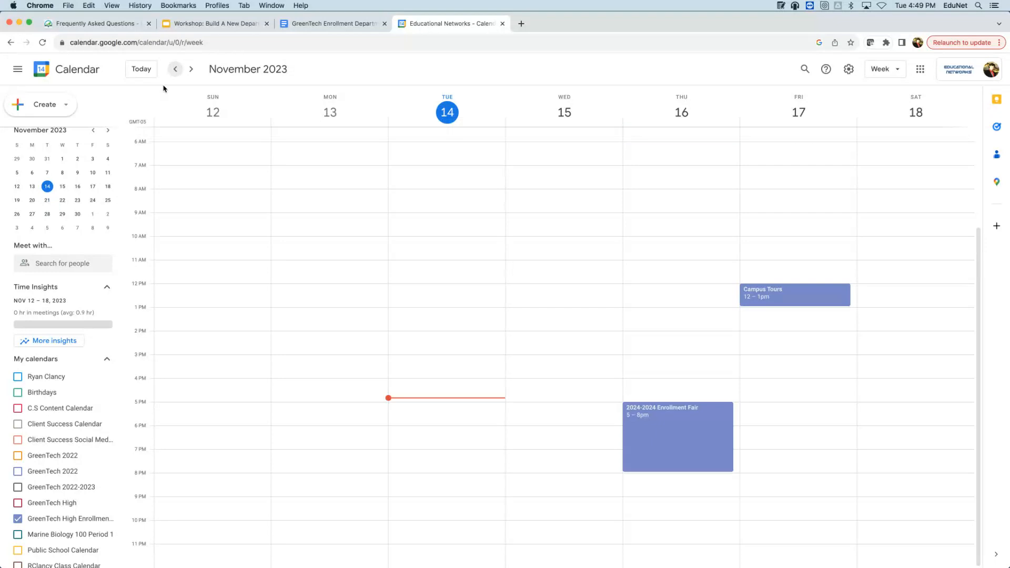
pyautogui.click(267, 6)
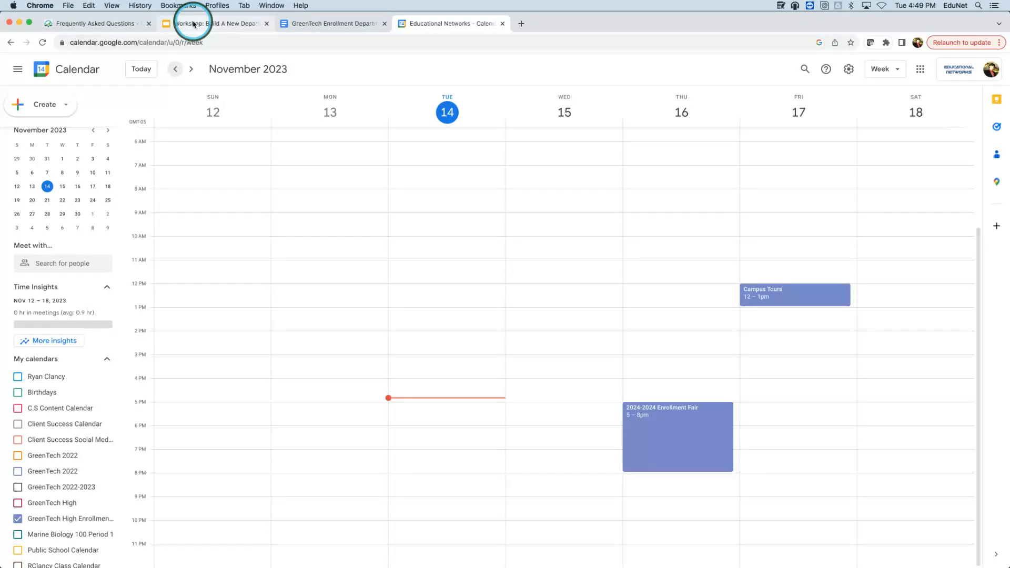
pyautogui.click(104, 21)
pyautogui.moveTo(552, 193)
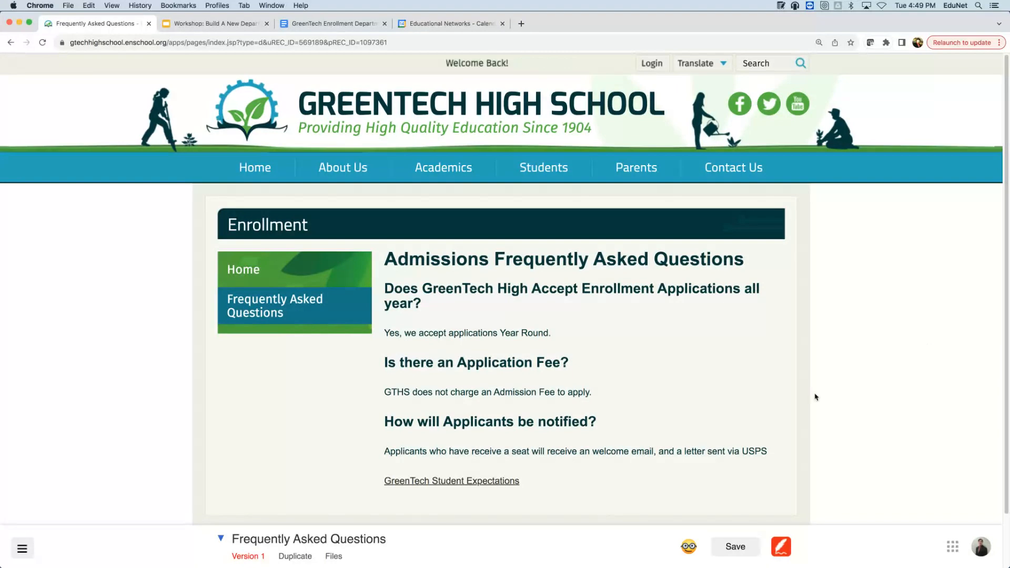
# - Create a new Calendar-type page under This Section > New page for Enrollment
pyautogui.click(221, 540)
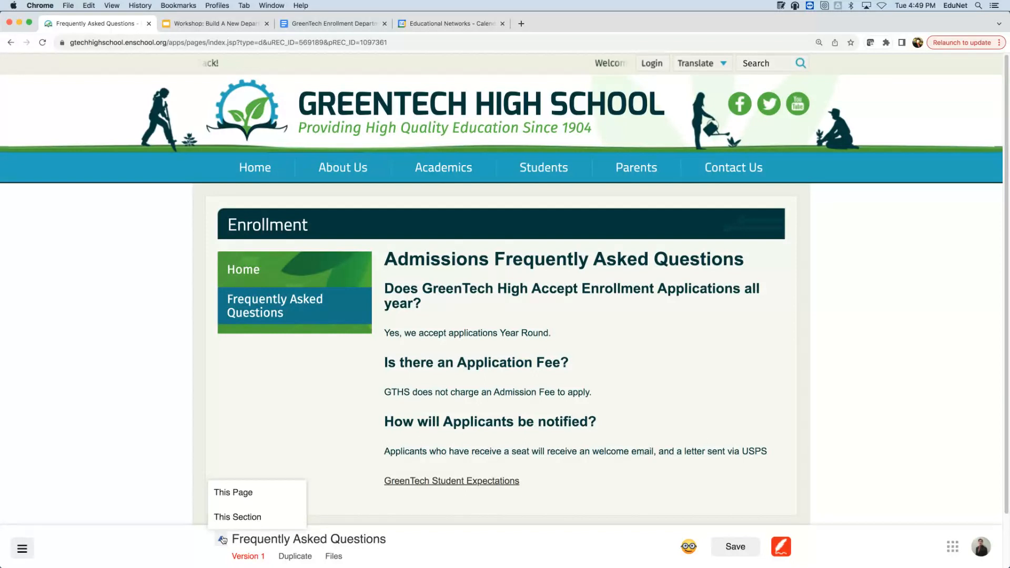
pyautogui.moveTo(233, 524)
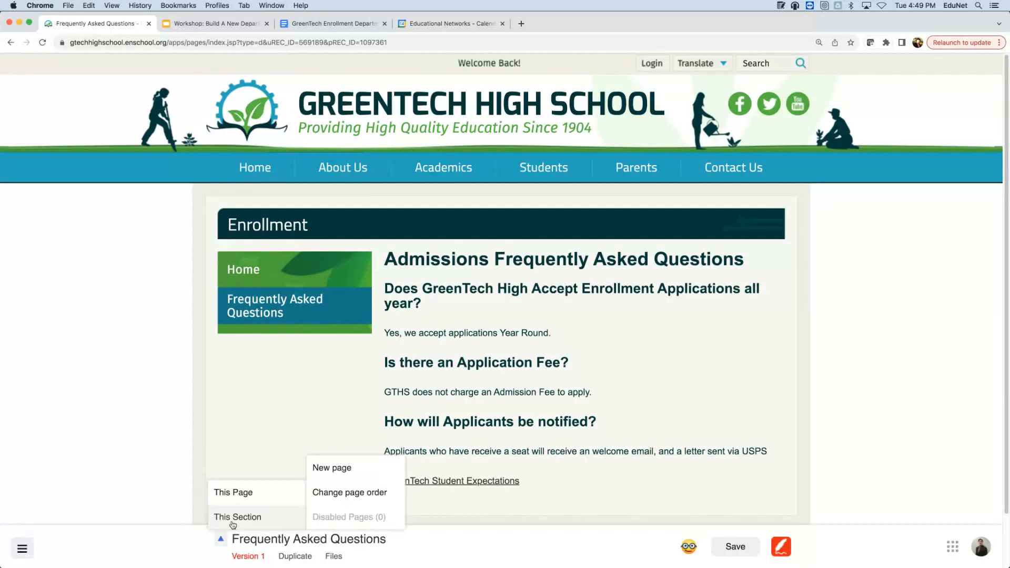
pyautogui.click(337, 467)
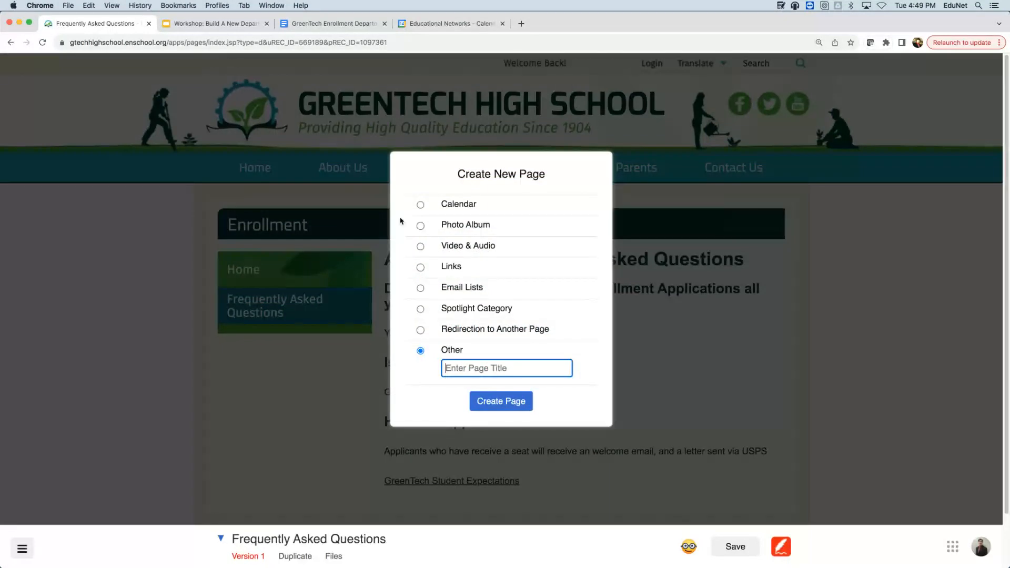
pyautogui.click(420, 205)
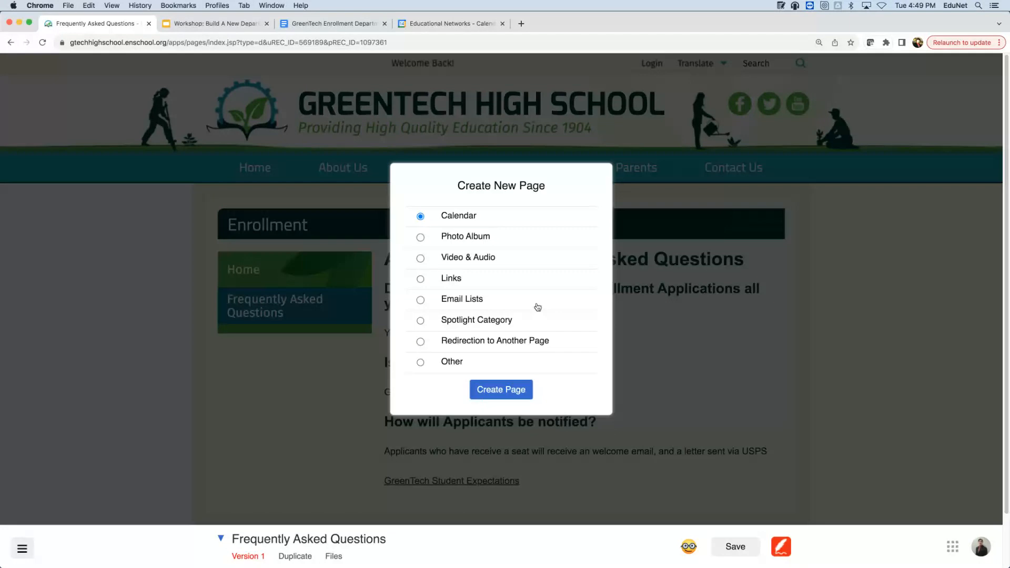
pyautogui.click(517, 392)
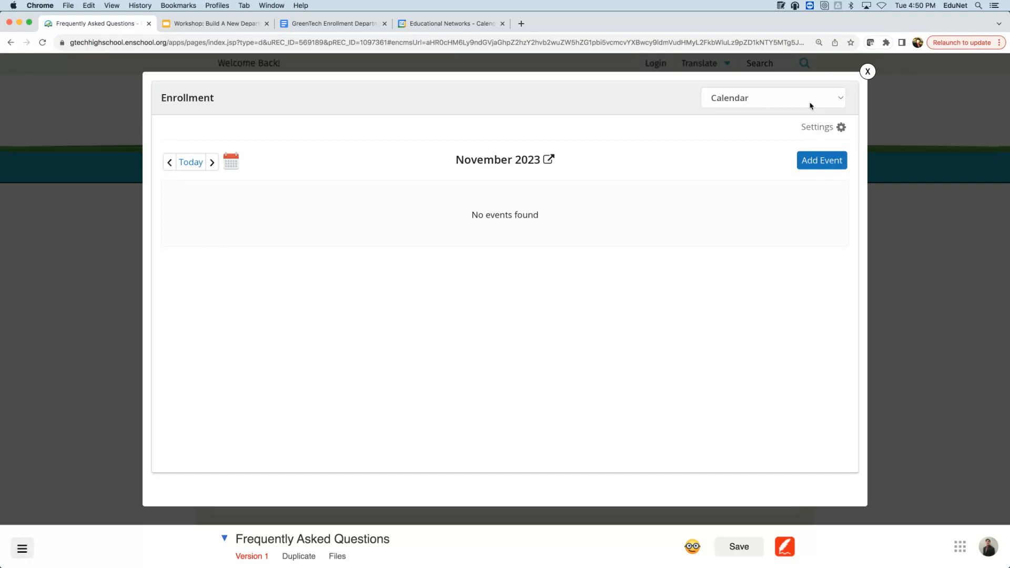
# - In the calendar's Settings, choose Link Google Calendar
pyautogui.click(827, 127)
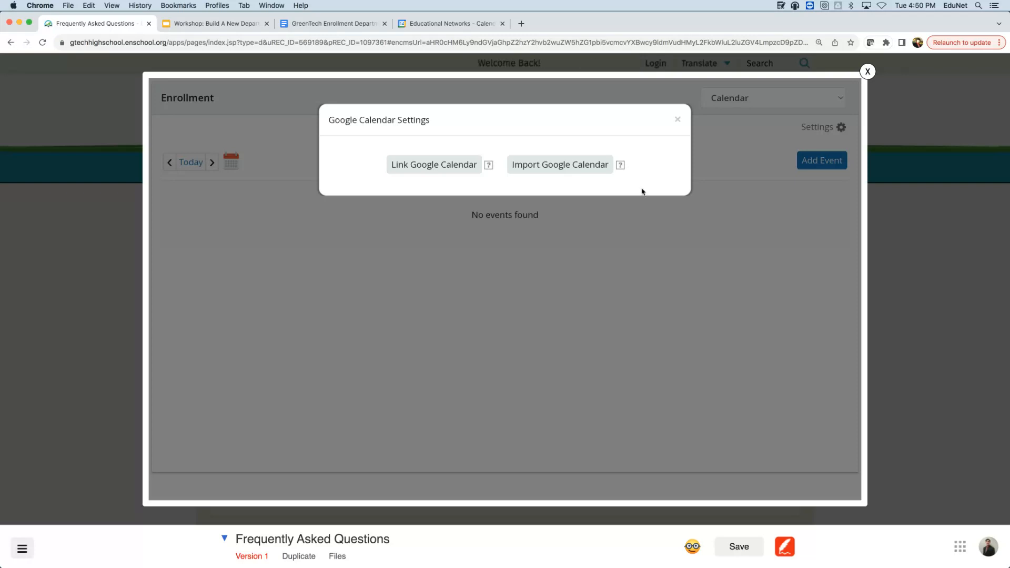
pyautogui.click(547, 180)
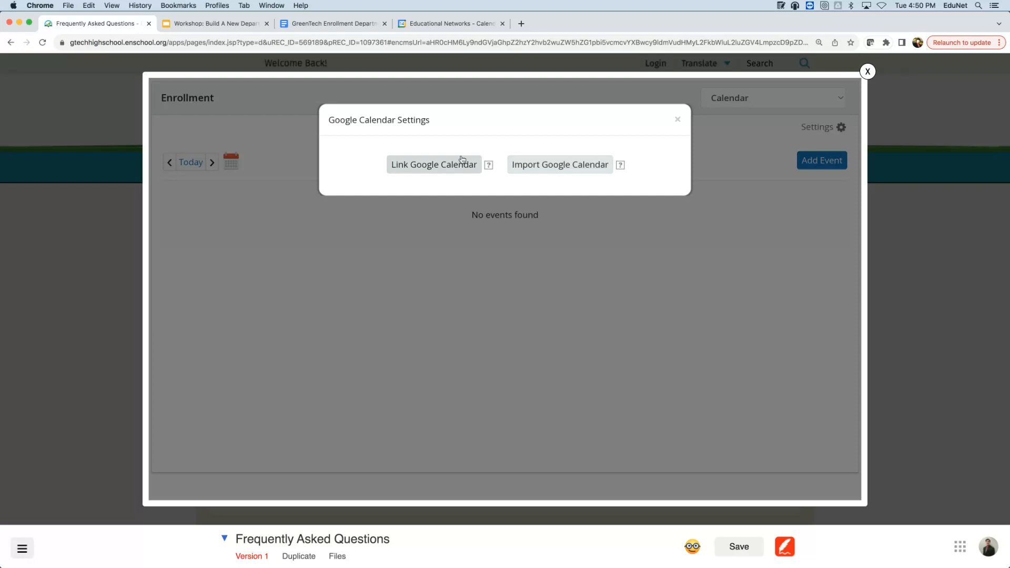
pyautogui.click(401, 171)
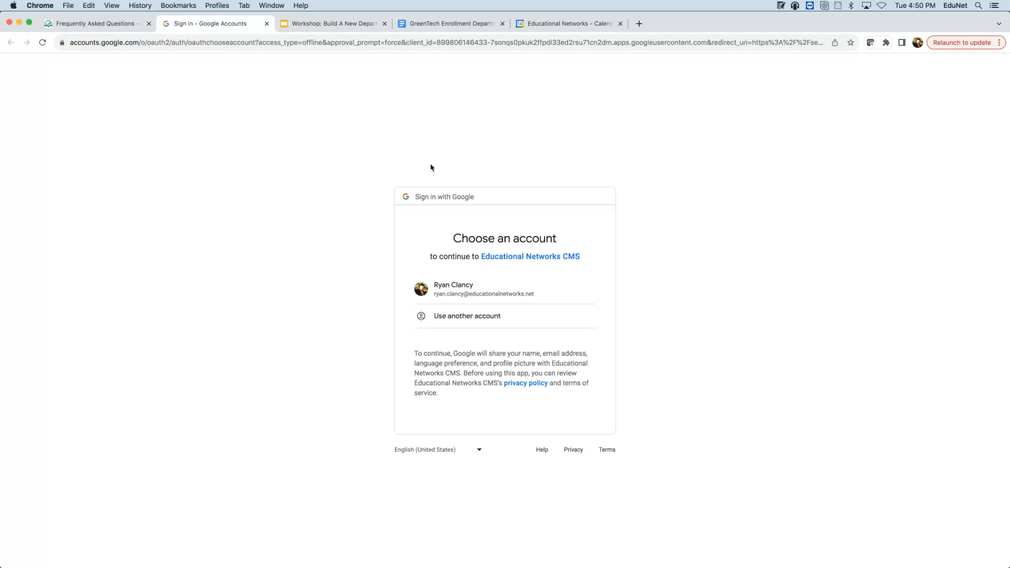
# - Pick the Google account and allow Educational Networks CMS access to its calendars
pyautogui.click(525, 313)
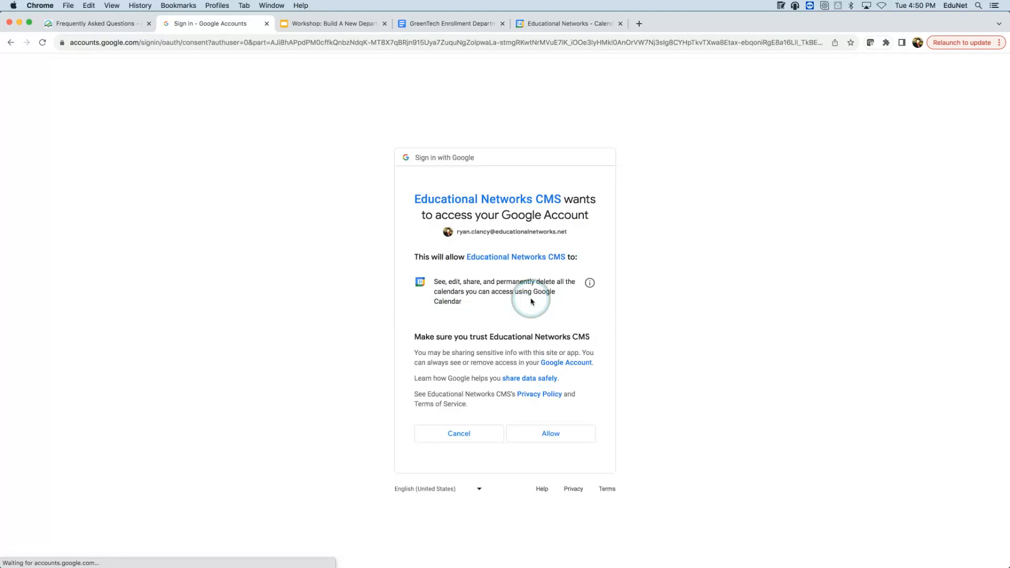
pyautogui.click(540, 424)
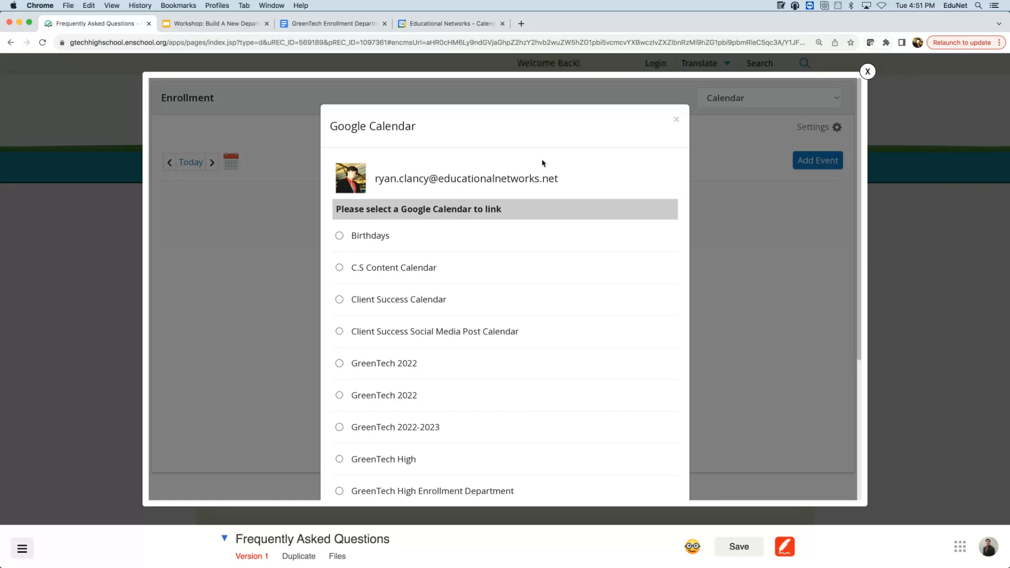
# - Select GreenTech High Enrollment Department in the calendar list and confirm it
pyautogui.scroll(-2, 436, 304)
pyautogui.scroll(-3, 436, 304)
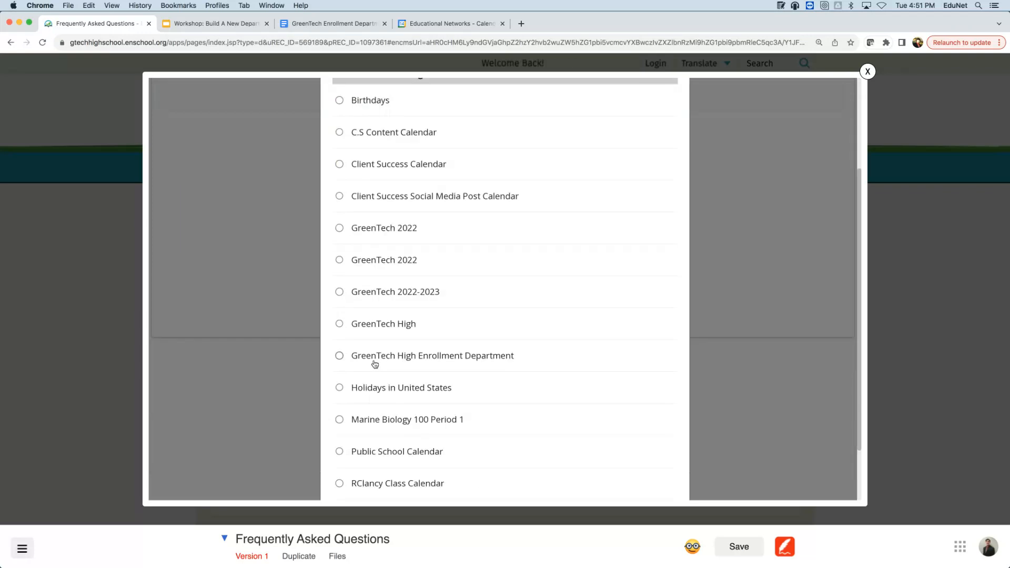
pyautogui.click(340, 356)
pyautogui.scroll(-3, 541, 293)
pyautogui.click(406, 489)
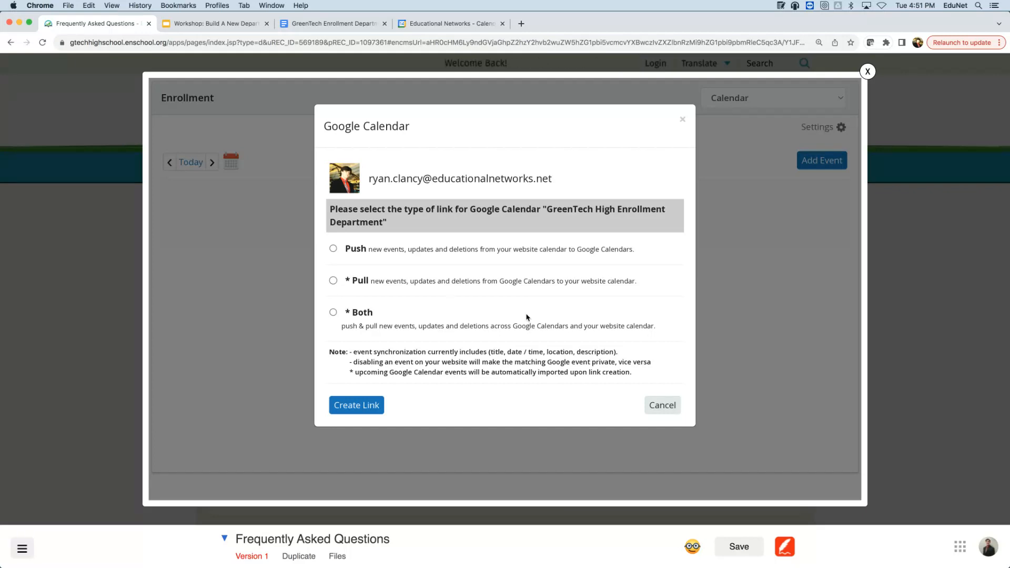
# - Set the calendar to Pull events from Google and create the link
pyautogui.click(365, 273)
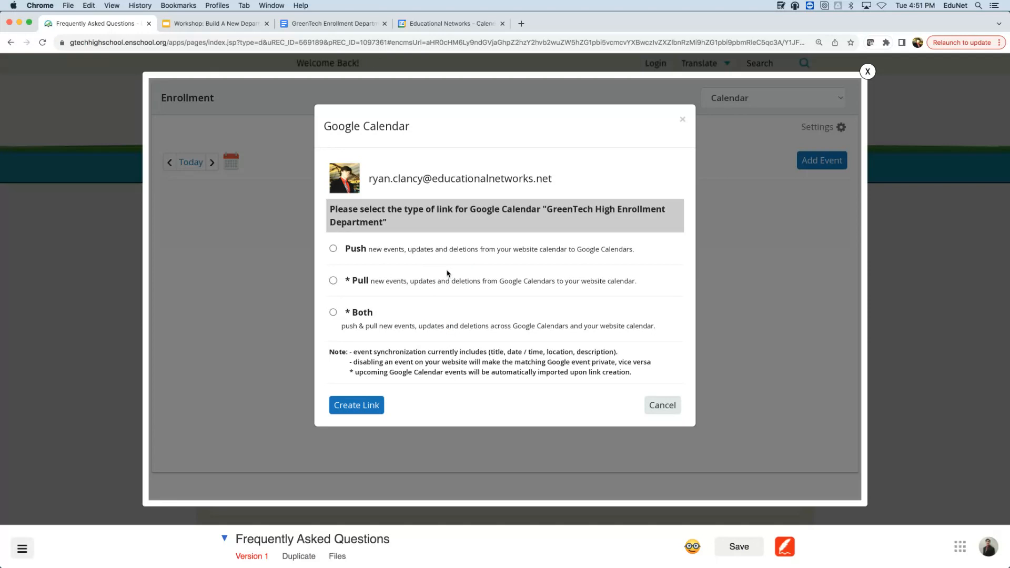
pyautogui.click(333, 281)
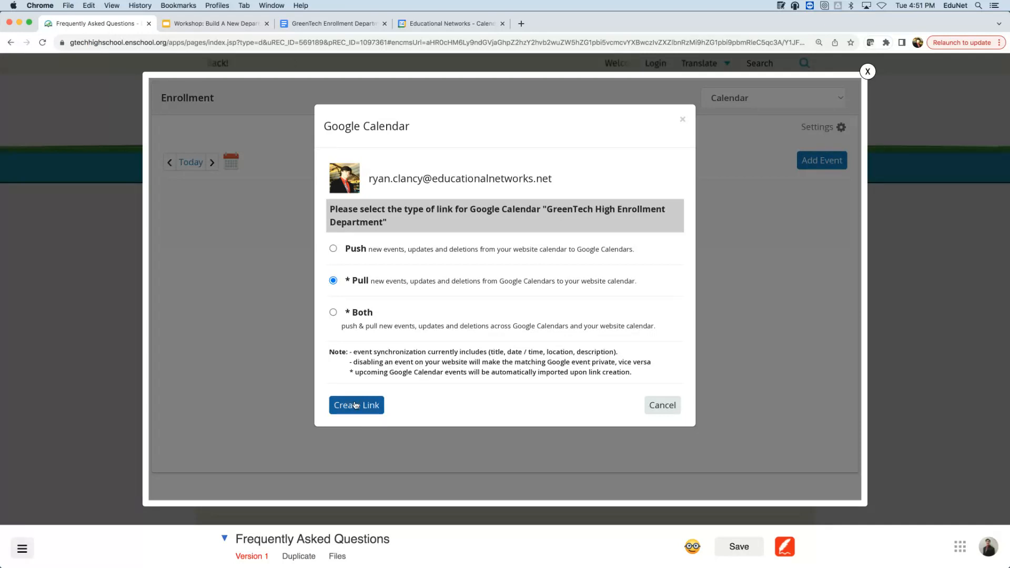
pyautogui.click(355, 405)
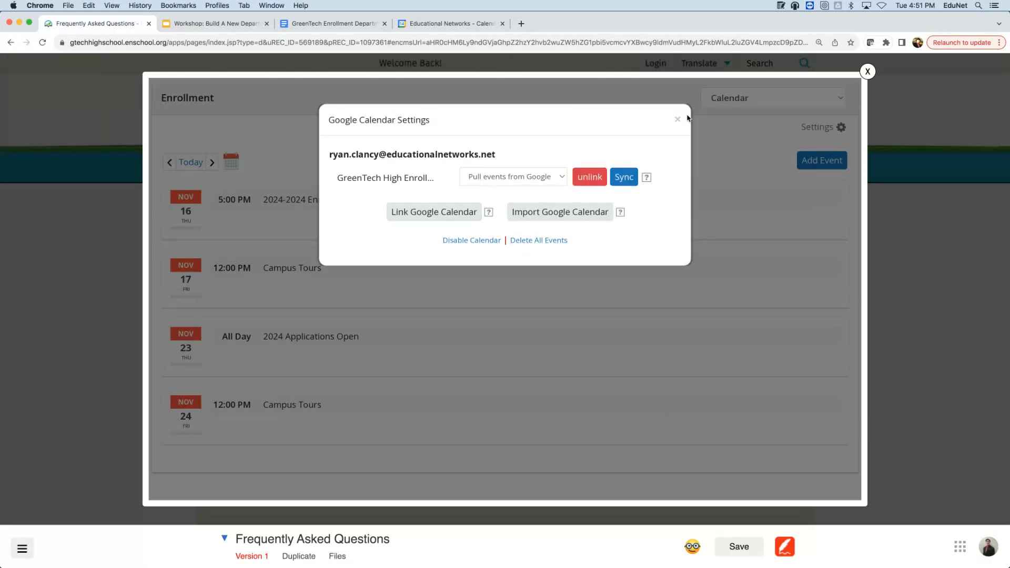
# - Close the Google Calendar settings and the calendar editor, returning to the FAQ page
pyautogui.click(678, 119)
pyautogui.click(330, 311)
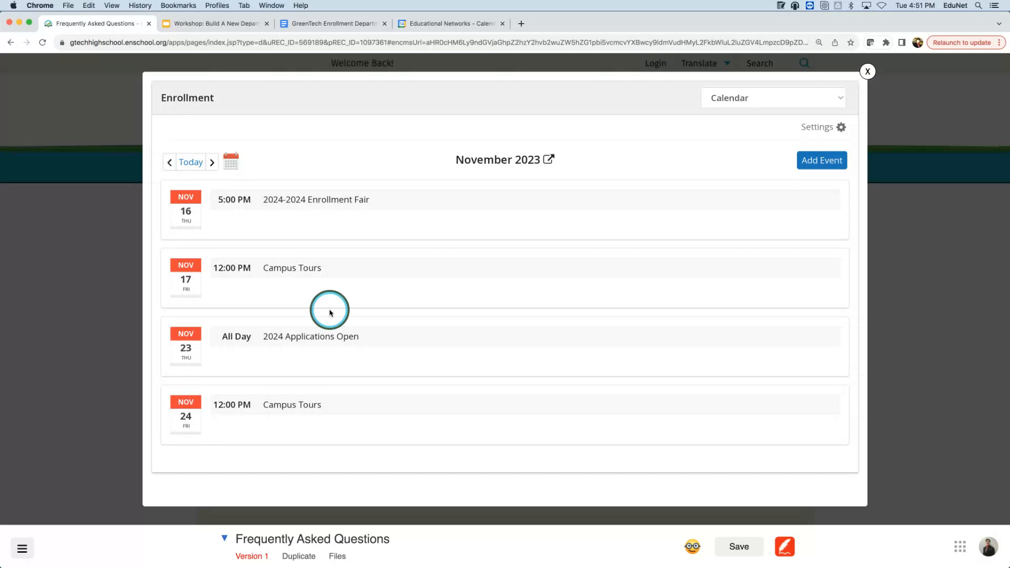
pyautogui.click(104, 241)
pyautogui.click(104, 240)
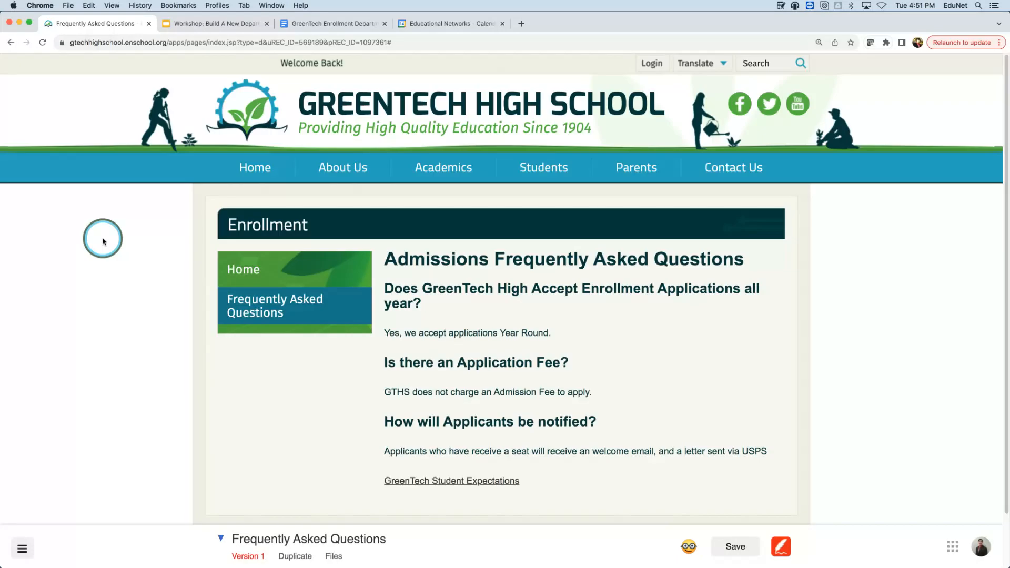
# - Go to the Enrollment home page, then open its new Calendar page with the imported November events
pyautogui.click(302, 283)
pyautogui.click(302, 277)
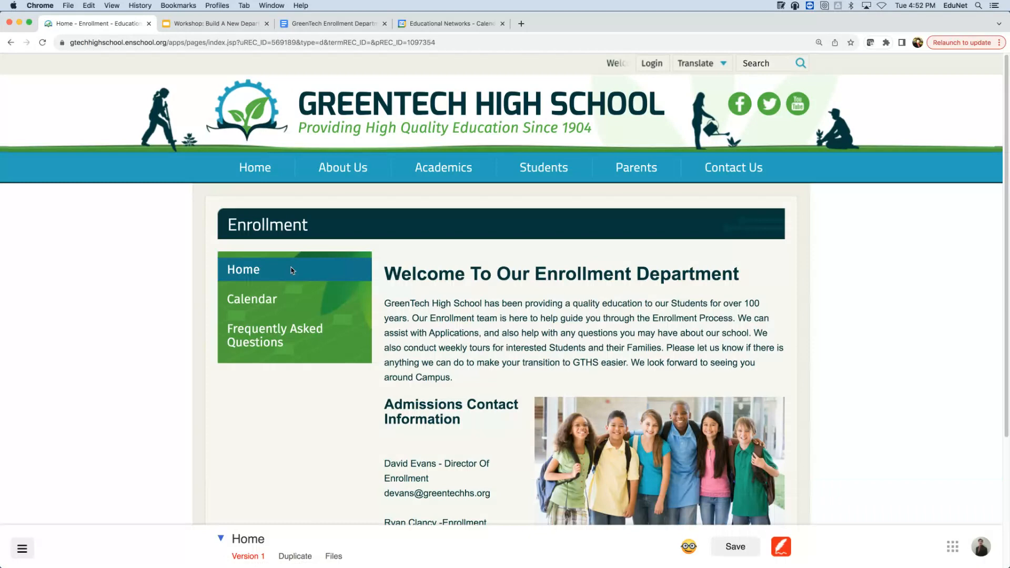
pyautogui.click(300, 302)
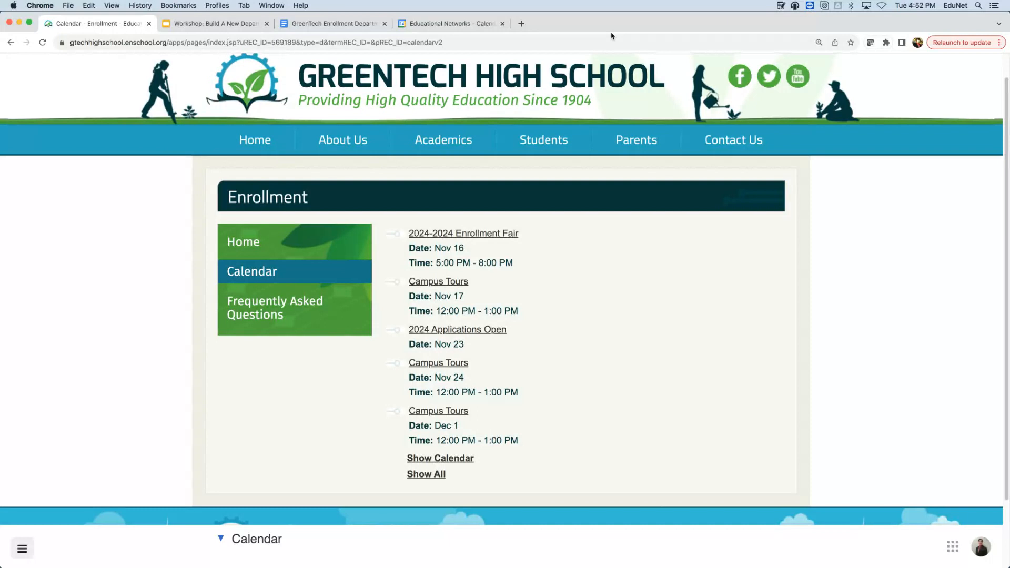
pyautogui.click(269, 247)
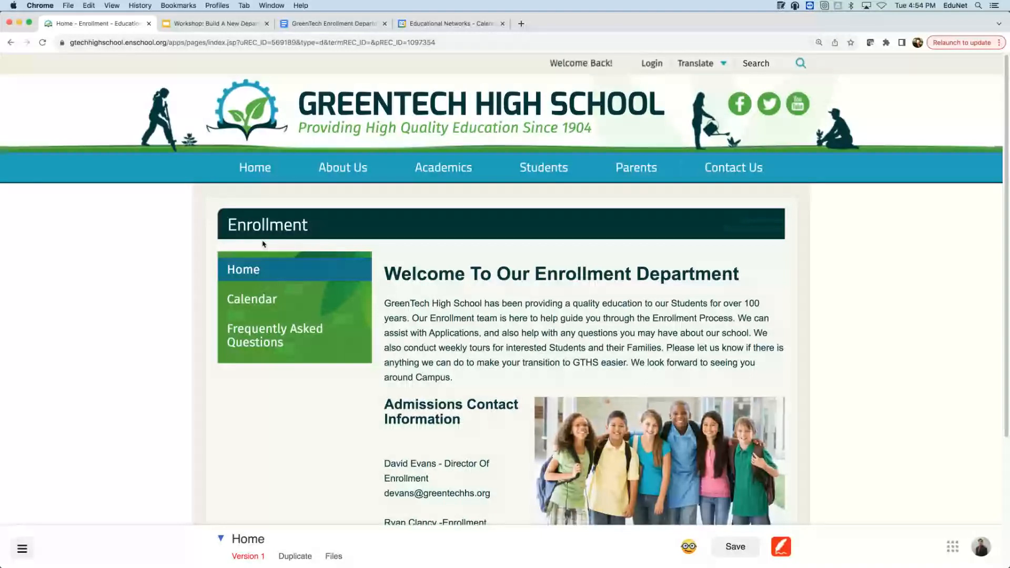
# - Step away to the GoTo meeting app, then return to the Enrollment page so the editor saves
pyautogui.click(908, 27)
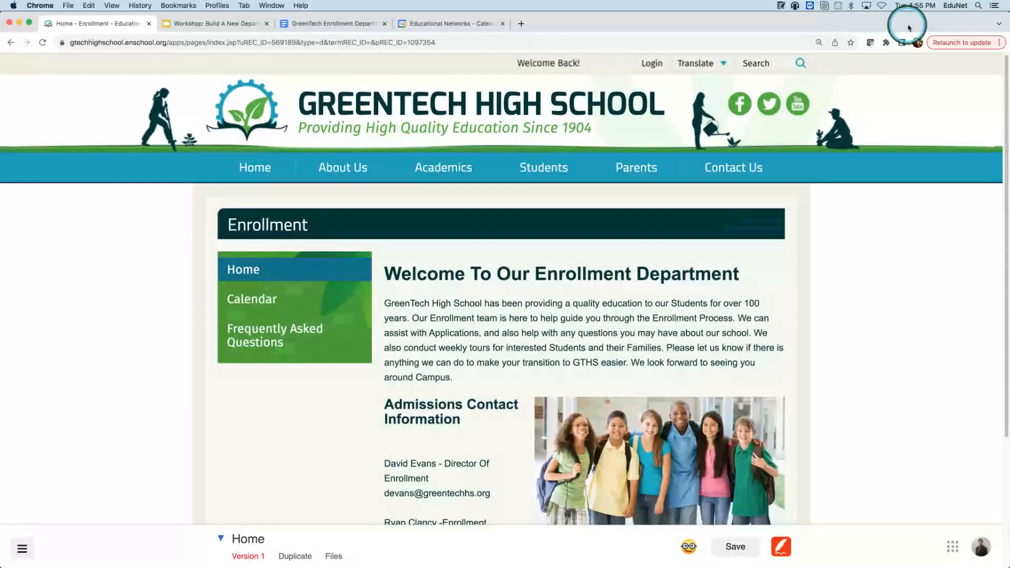
pyautogui.click(608, 32)
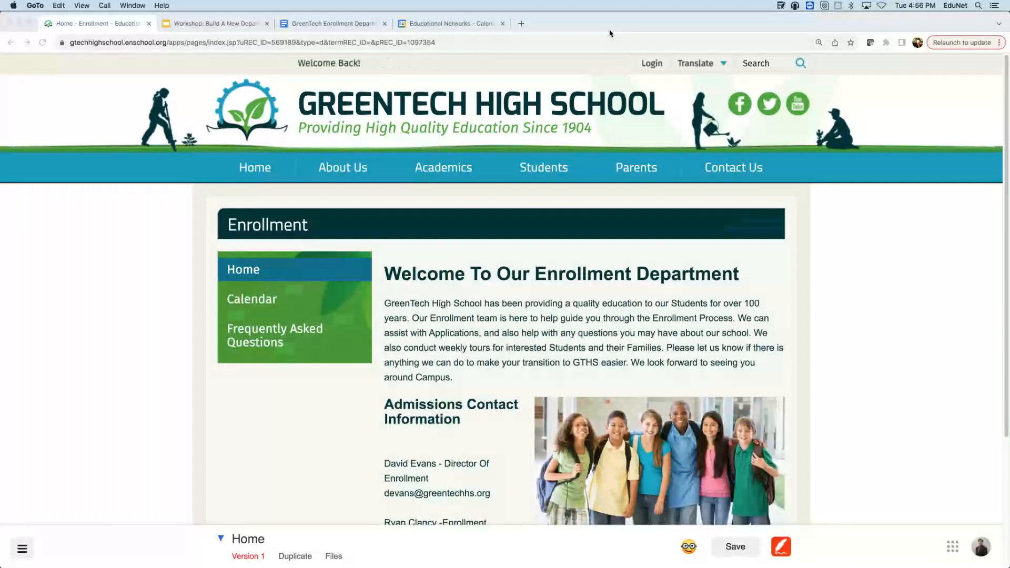
pyautogui.click(250, 110)
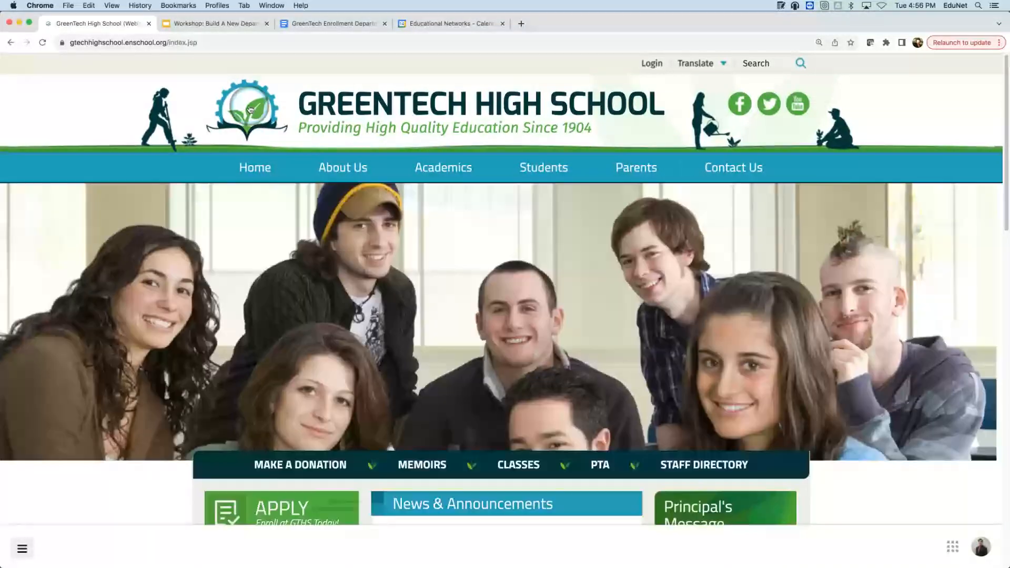
# - Open the Navigation Menu editor from the Website Admin section of the admin menu
pyautogui.moveTo(331, 172)
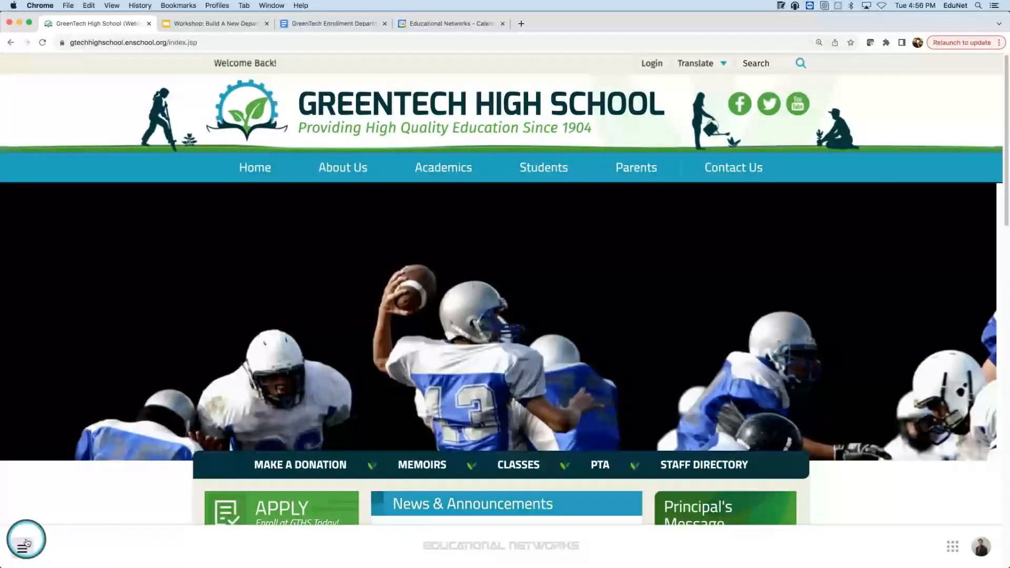
pyautogui.click(24, 544)
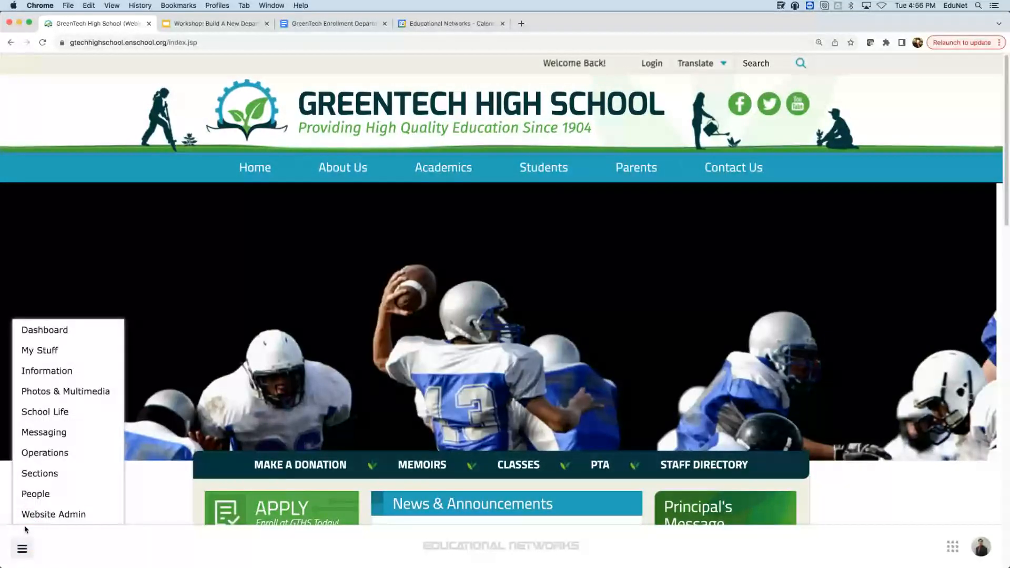
pyautogui.moveTo(33, 522)
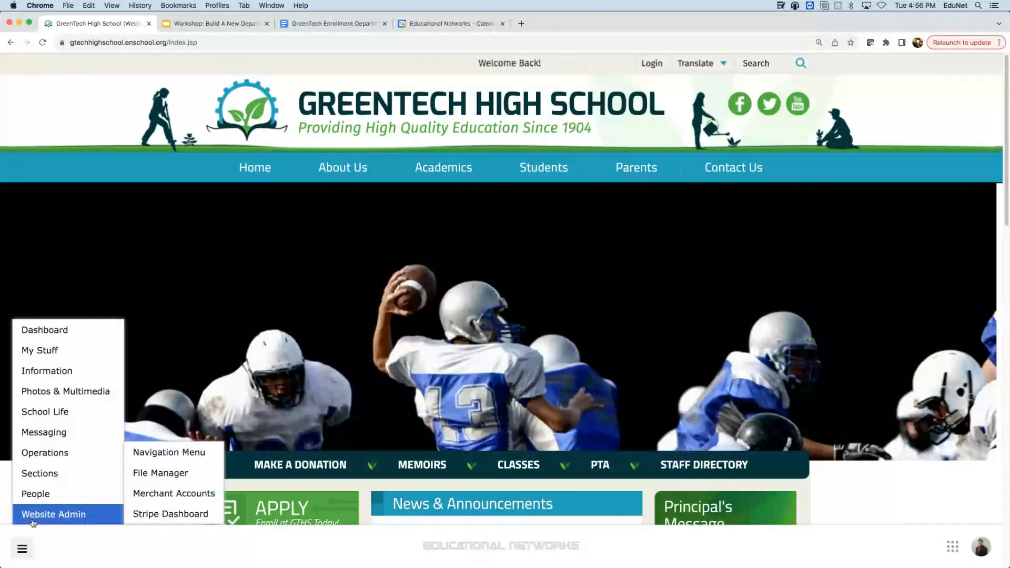
pyautogui.click(185, 453)
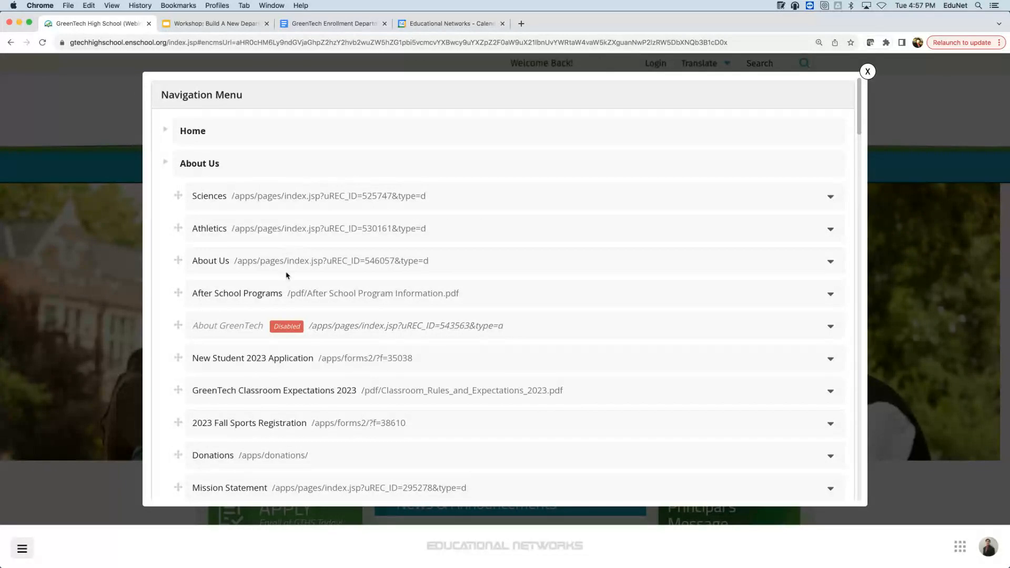
# - Use the Sciences row's Add link above action to open an empty Add Item form
pyautogui.click(244, 205)
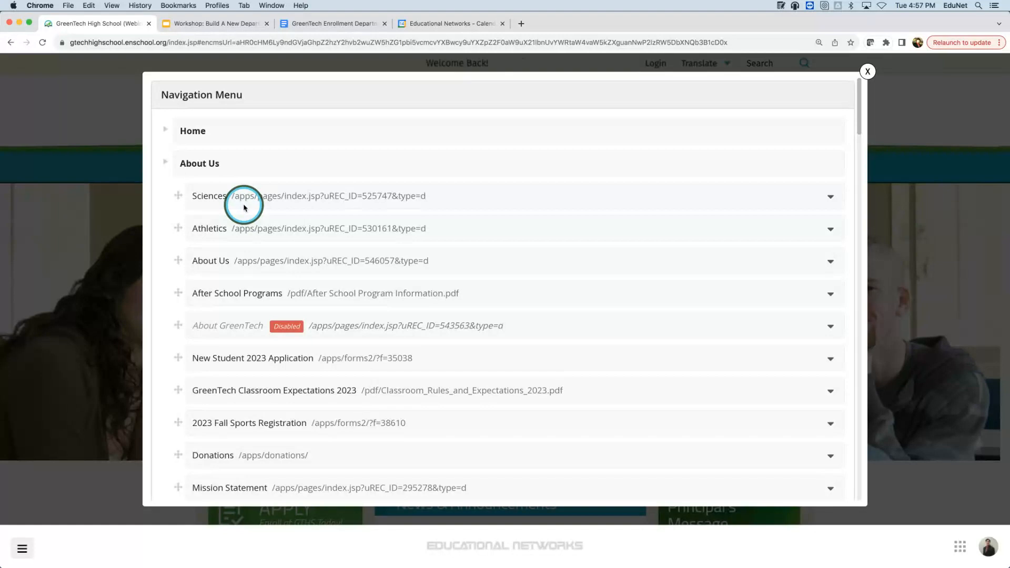
pyautogui.click(831, 198)
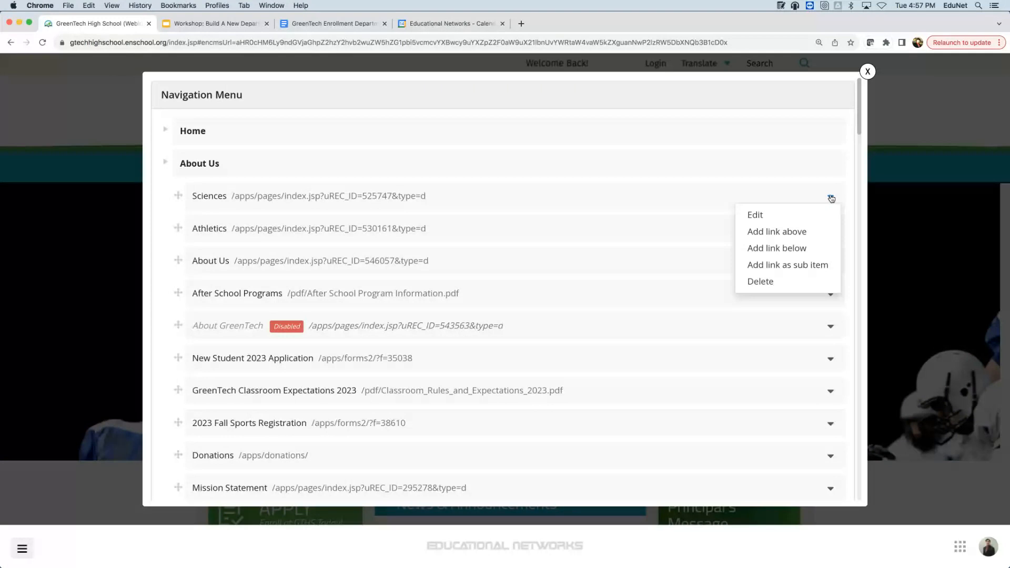
pyautogui.click(809, 237)
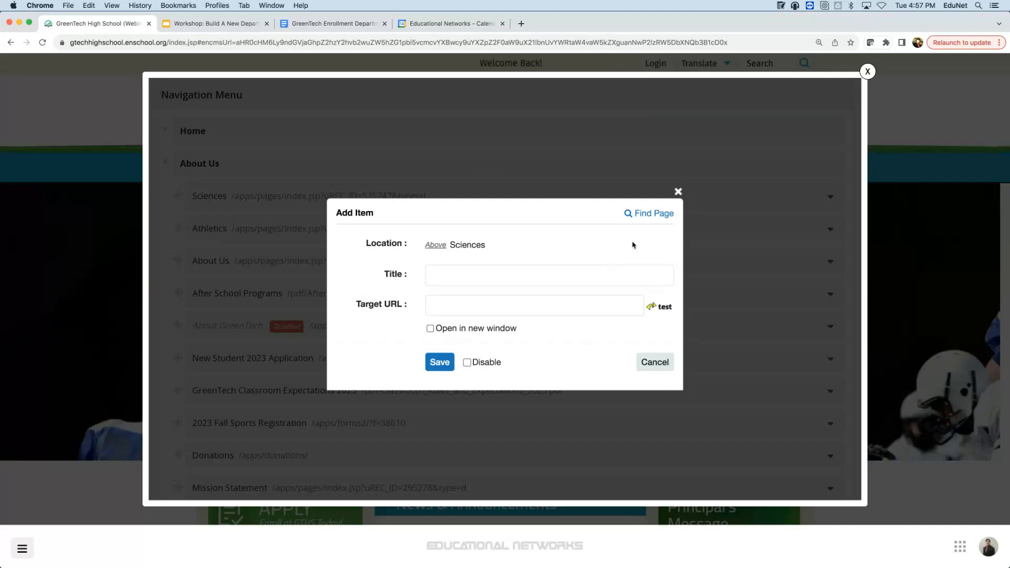
# - Use Find Page to target the Departments > Enrollment page, filling in title Enrollment and its URL
pyautogui.click(666, 213)
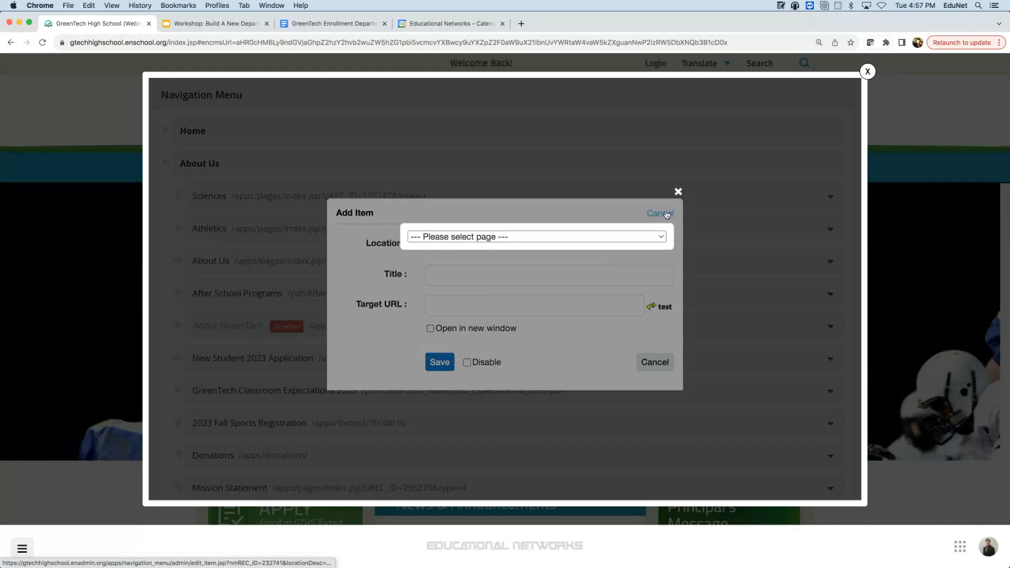
pyautogui.click(641, 236)
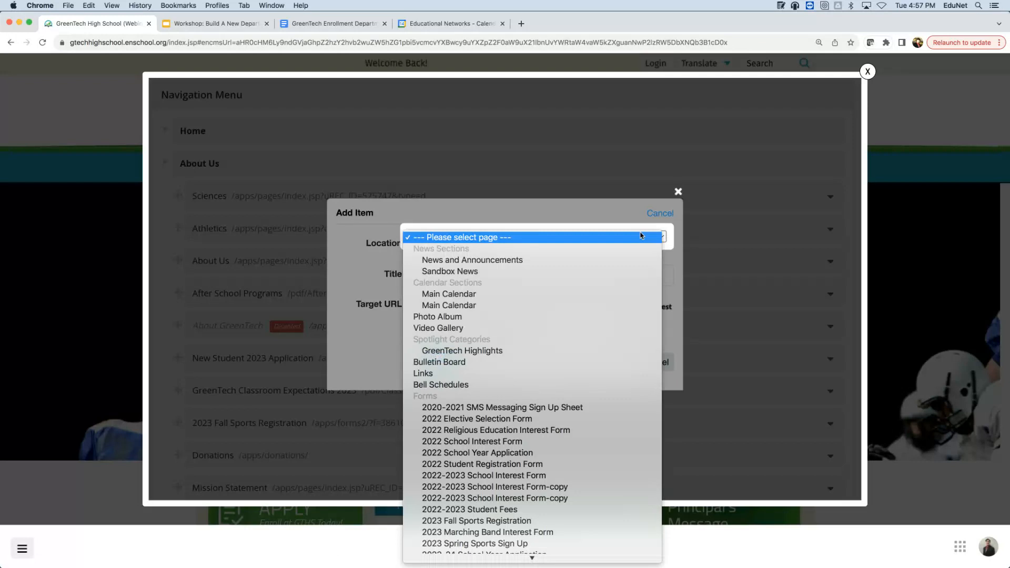
pyautogui.scroll(-3, 641, 236)
pyautogui.scroll(-8, 641, 235)
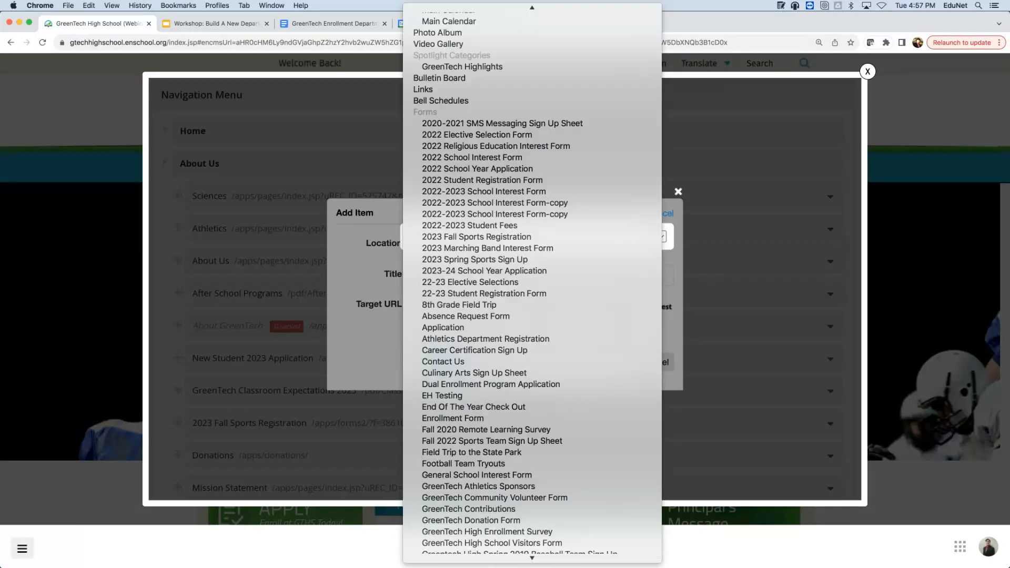
pyautogui.scroll(-20, 641, 236)
pyautogui.scroll(-15, 532, 284)
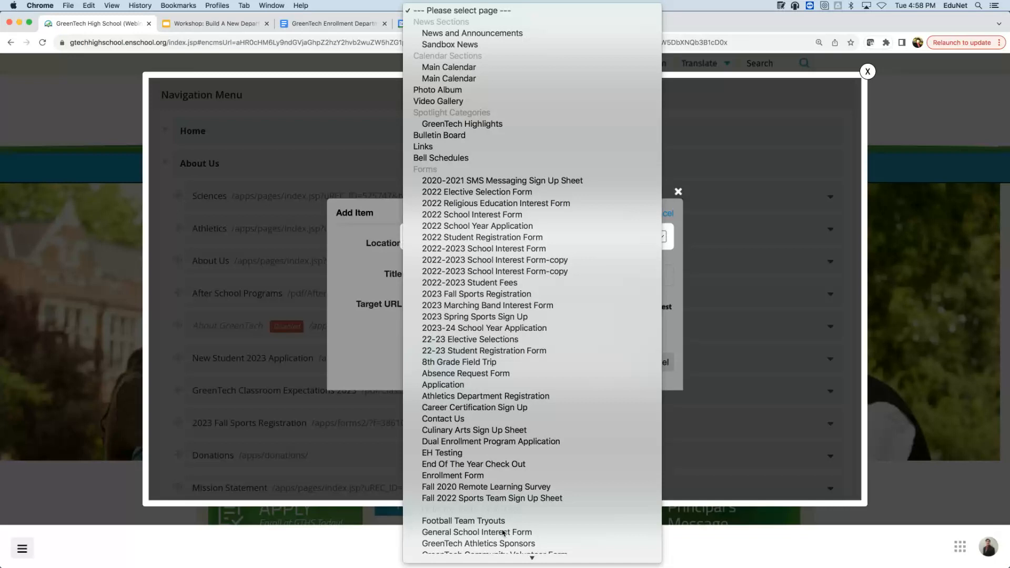
pyautogui.scroll(-5, 505, 515)
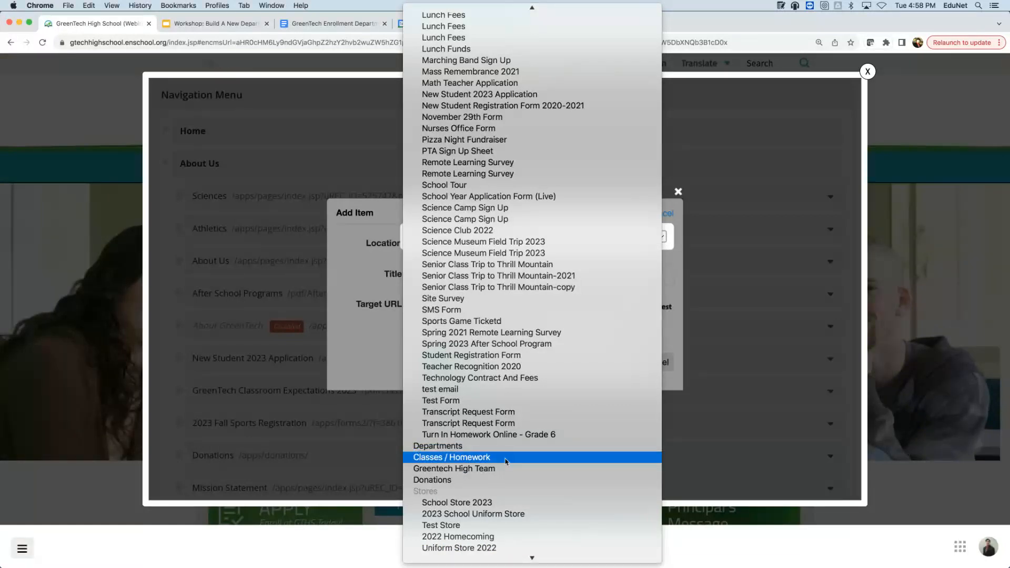
pyautogui.click(510, 447)
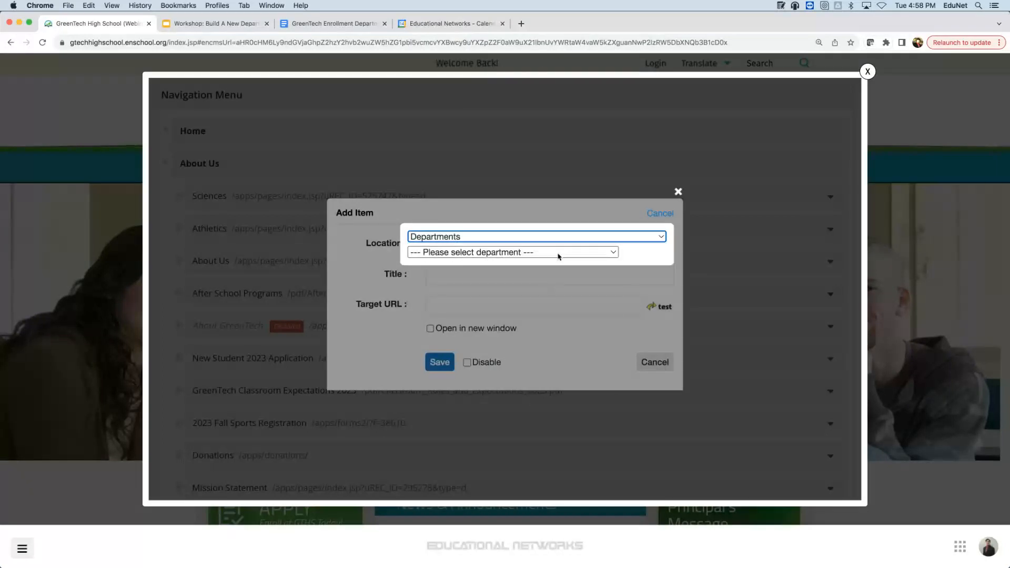
pyautogui.click(559, 253)
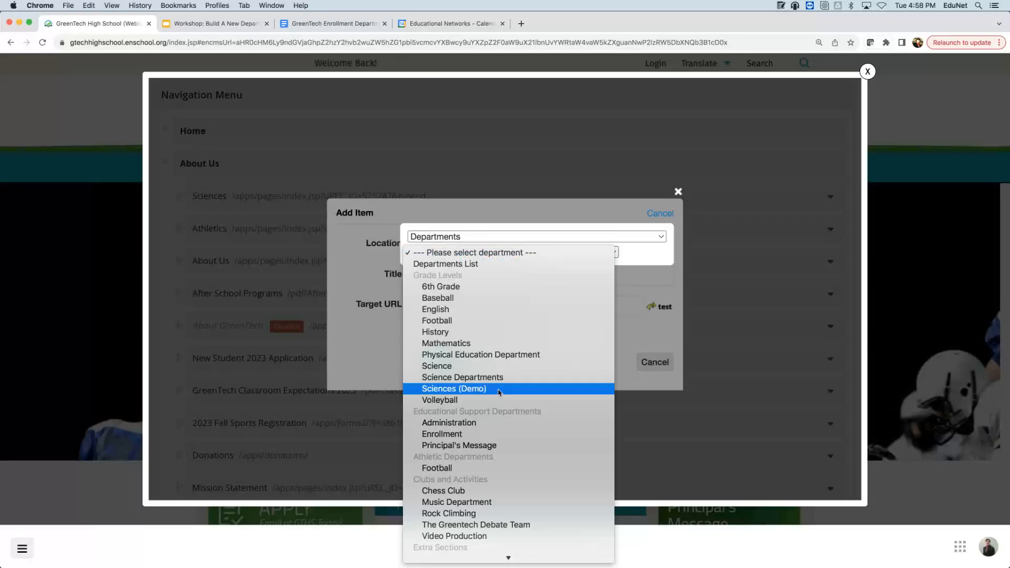
pyautogui.click(467, 435)
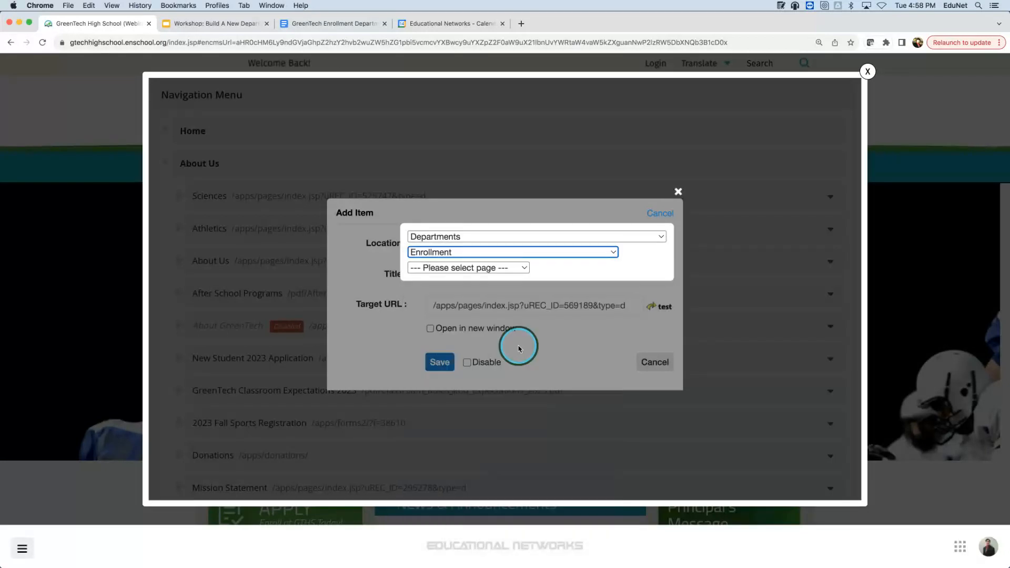
pyautogui.click(518, 348)
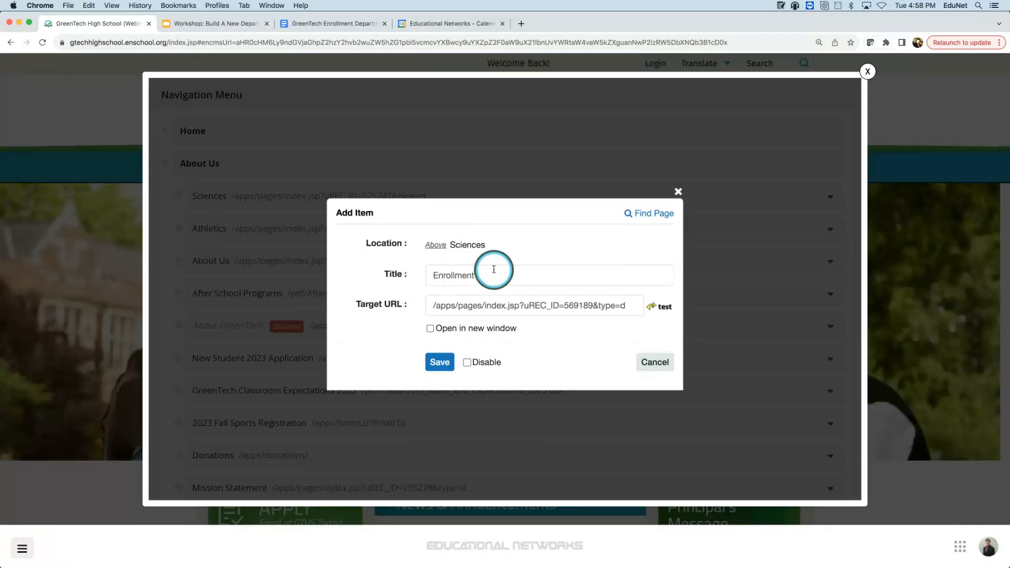
# - Save the new Enrollment link so it sits first under About Us, pending apply
pyautogui.click(442, 362)
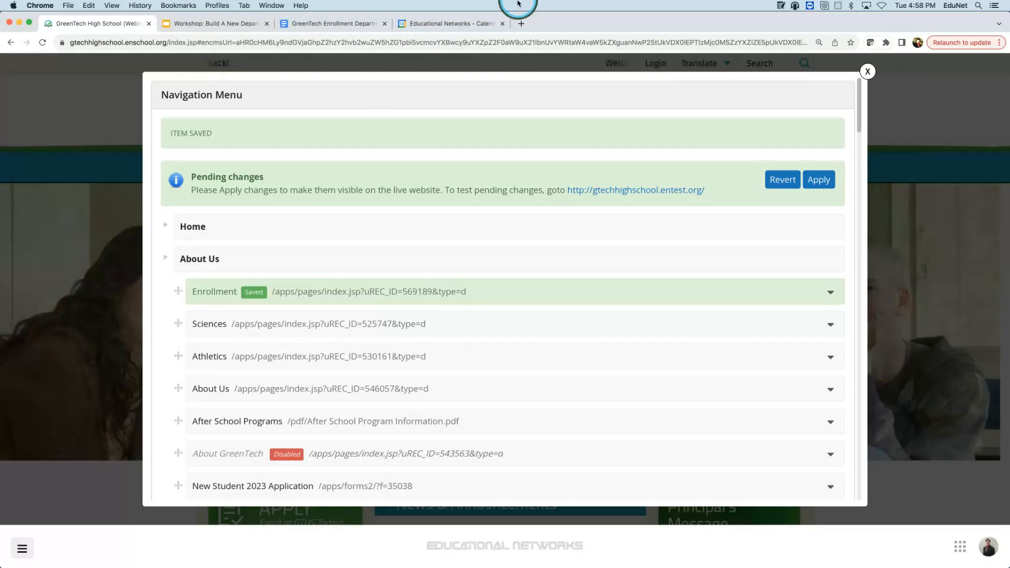
# - Preview the entest.org test site and open Enrollment from its About Us menu
pyautogui.click(619, 193)
pyautogui.moveTo(431, 146)
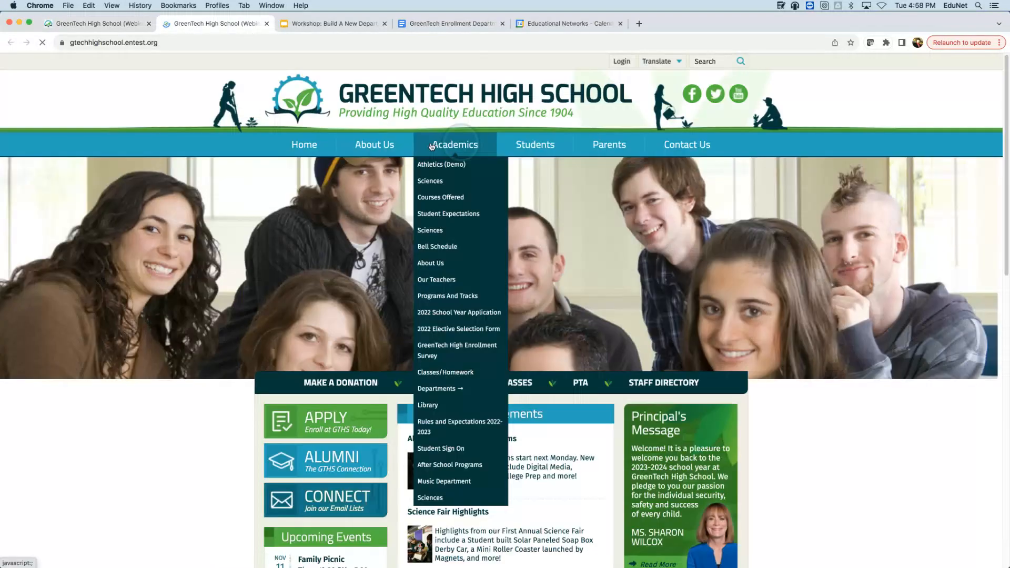
pyautogui.moveTo(351, 150)
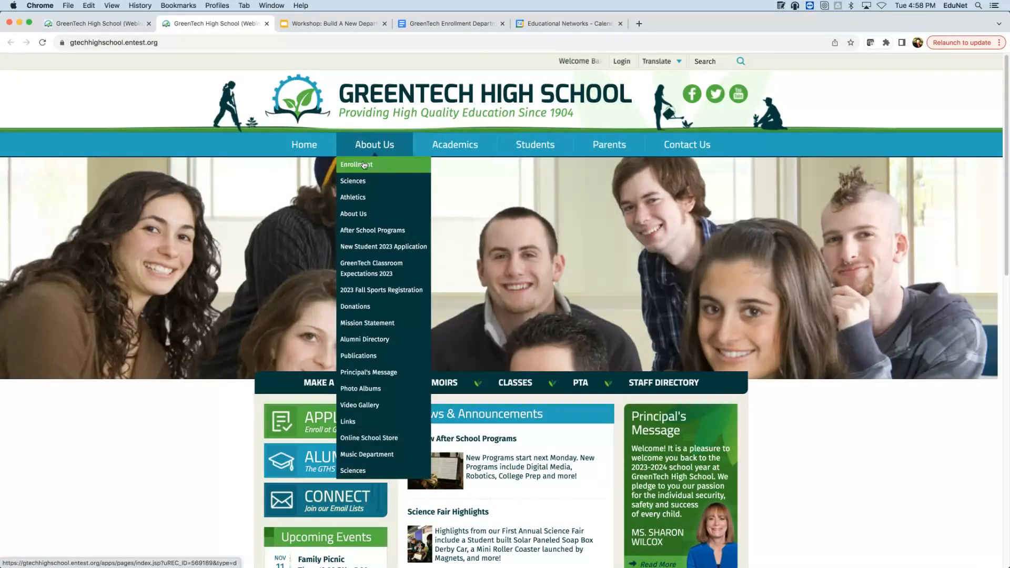
pyautogui.click(356, 164)
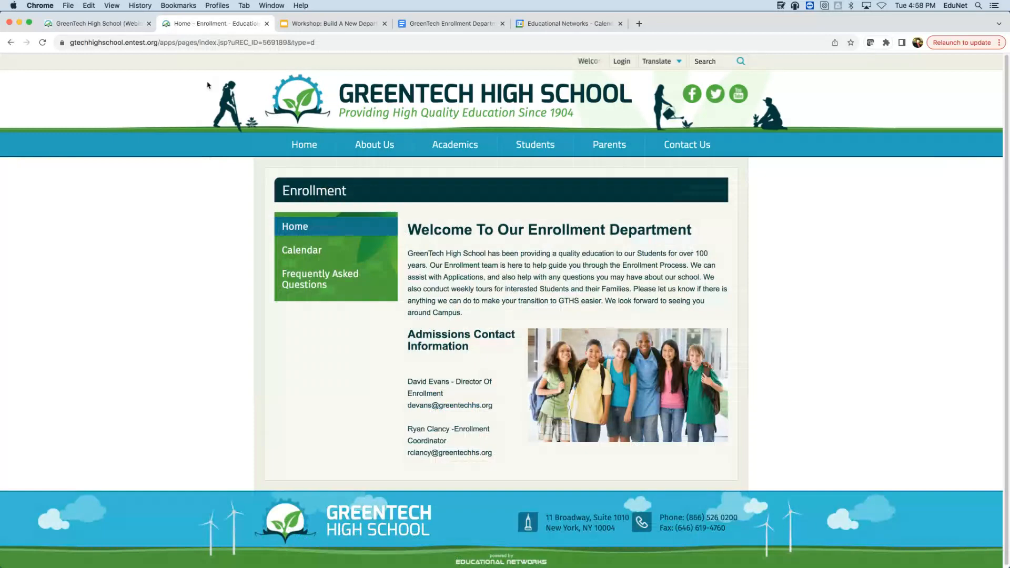
# - Back in the menu editor, apply the pending navigation changes to the live site and confirm
pyautogui.click(144, 28)
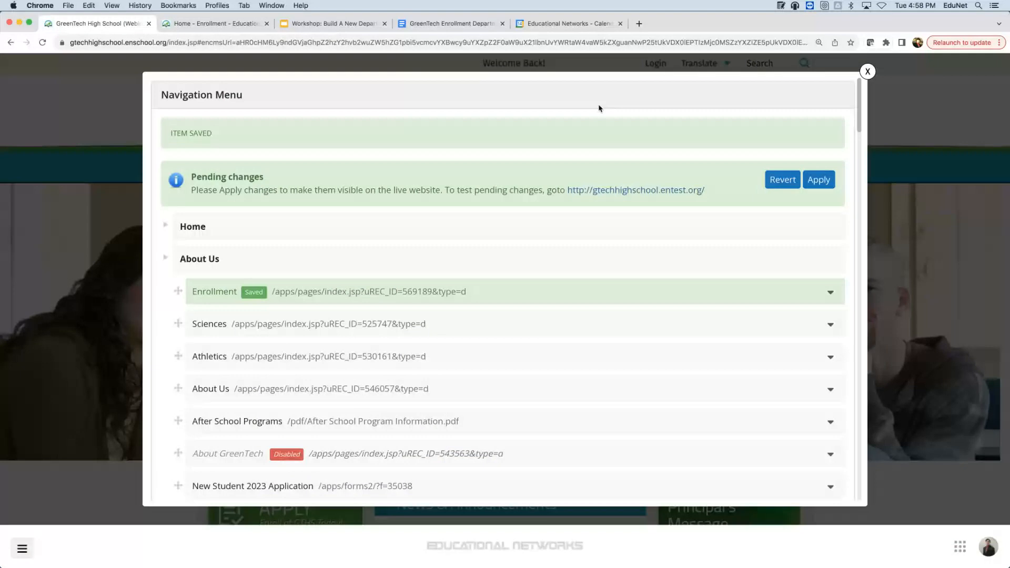
pyautogui.click(813, 181)
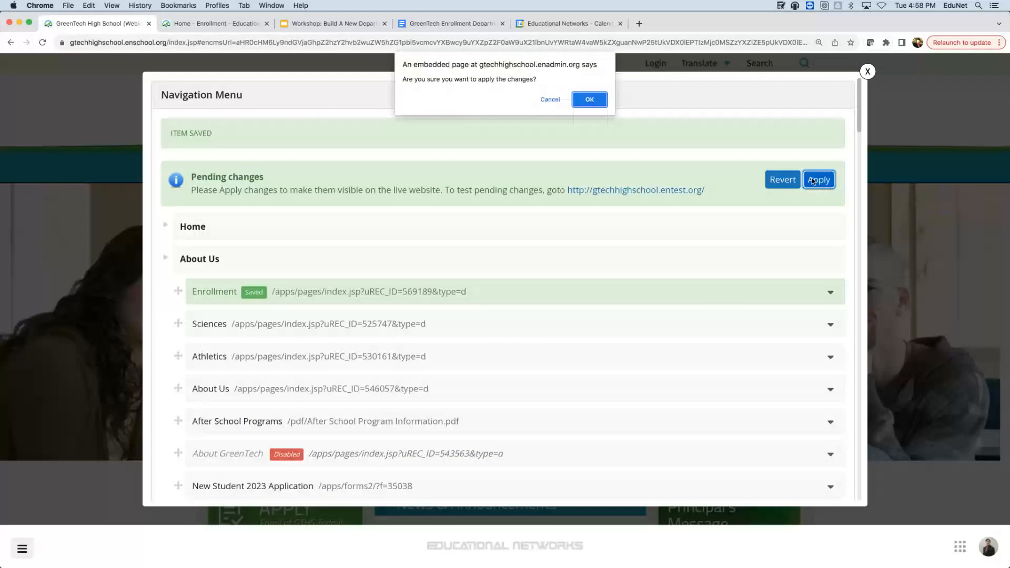
pyautogui.press('Return')
pyautogui.click(56, 139)
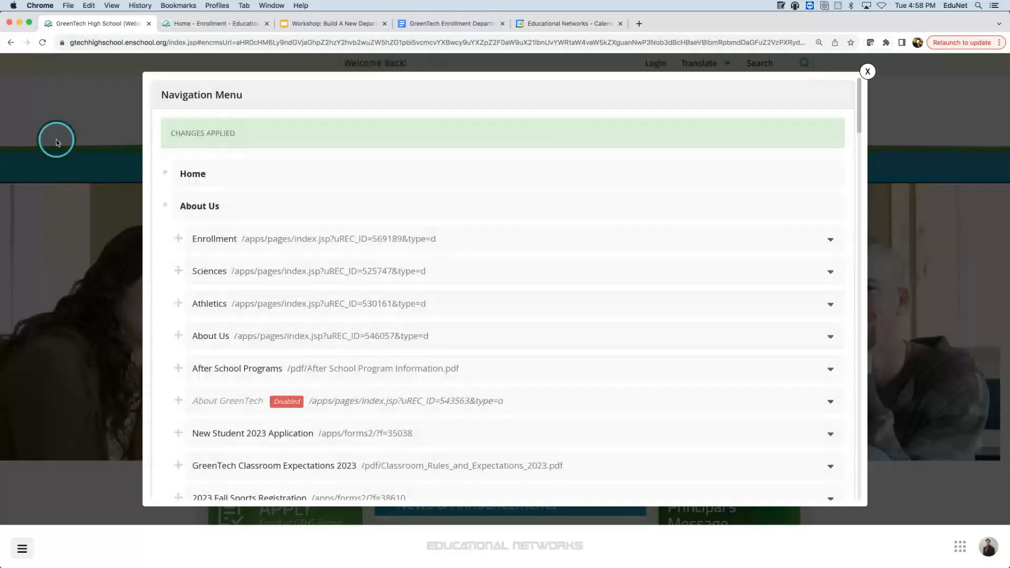
# - Close the menu editor, reload the live GreenTech High School homepage, and open About Us > Enrollment
pyautogui.click(58, 142)
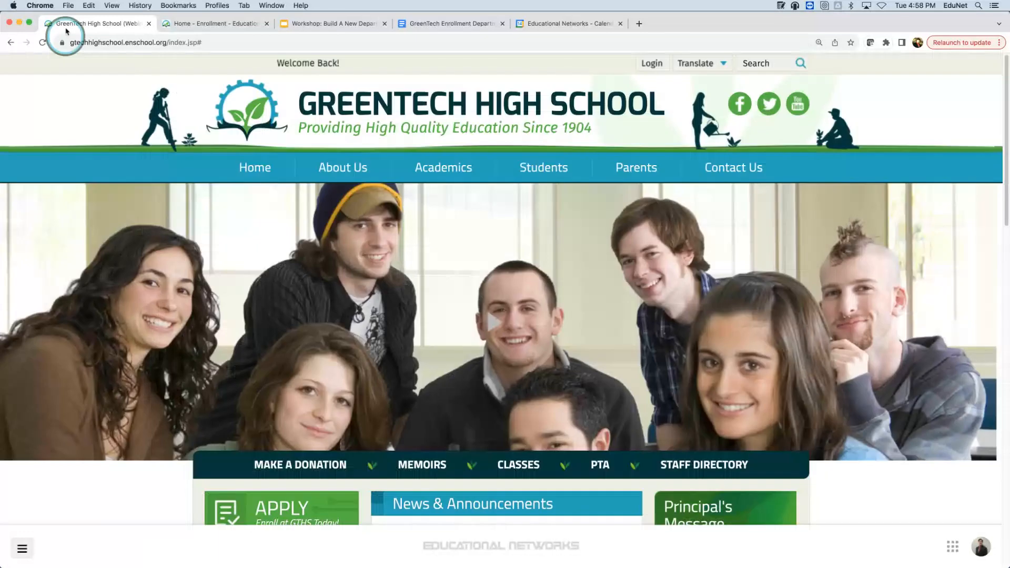
pyautogui.click(42, 43)
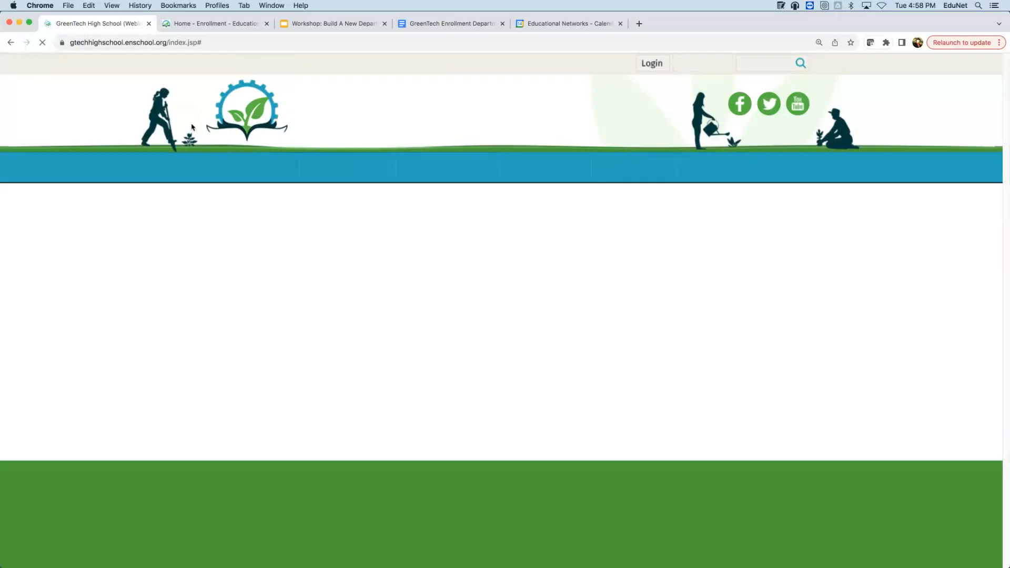
pyautogui.moveTo(338, 172)
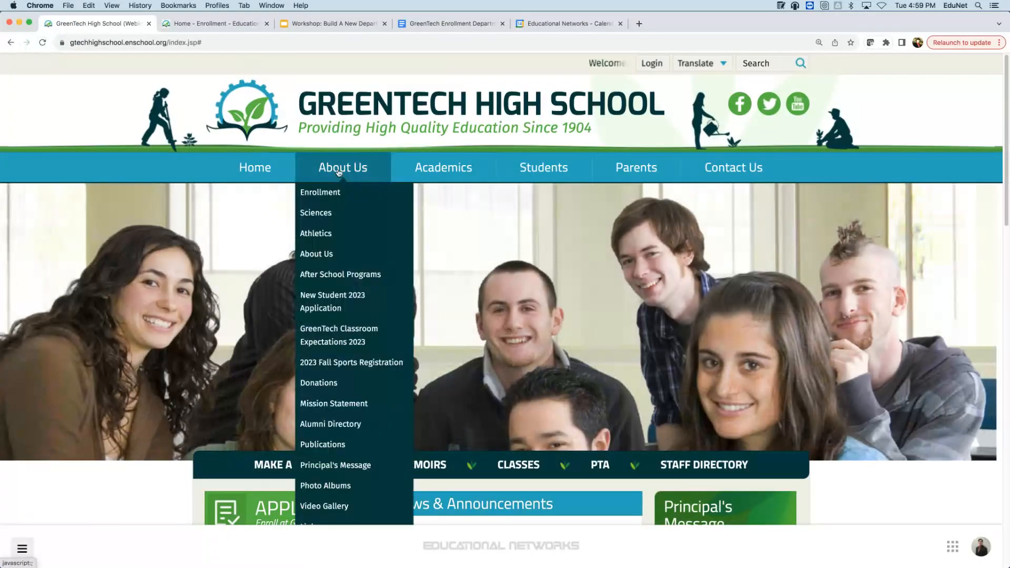
pyautogui.click(335, 195)
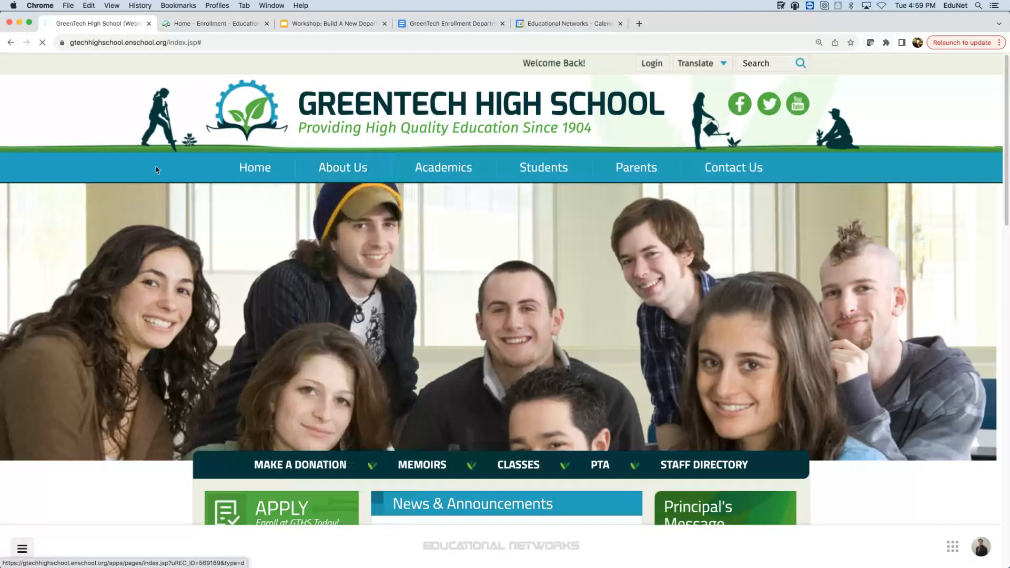